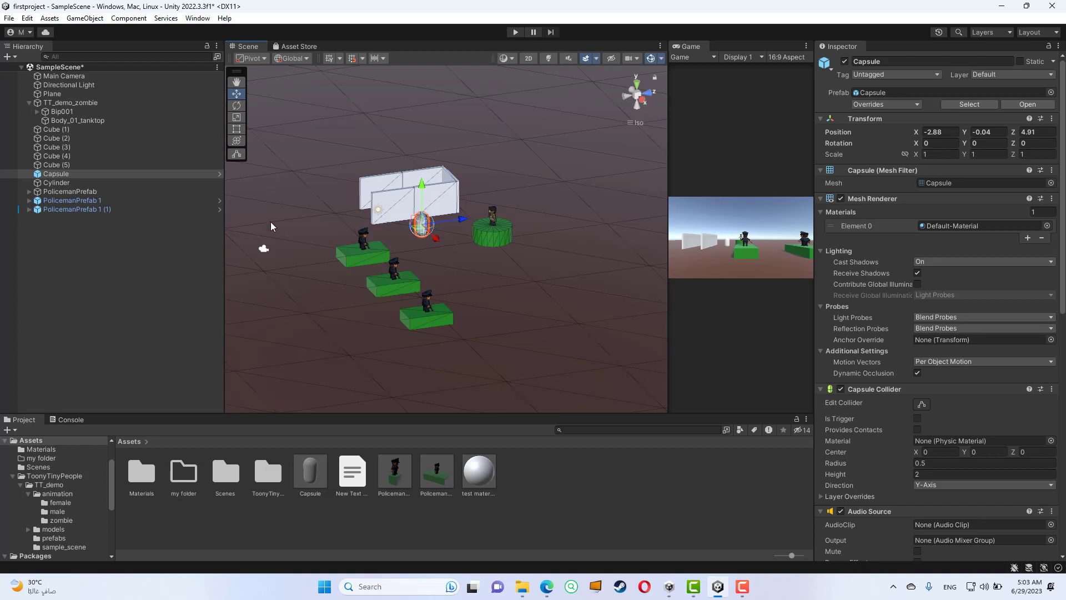
# - Select the Capsule object in the scene and open the Animation window for it
pyautogui.click(174, 239)
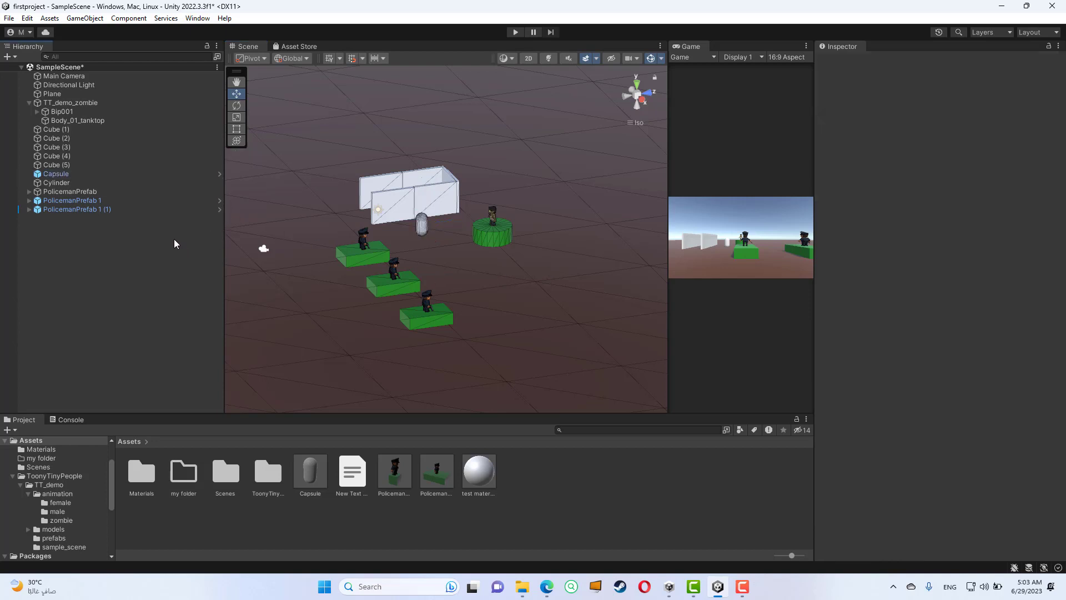
pyautogui.click(82, 172)
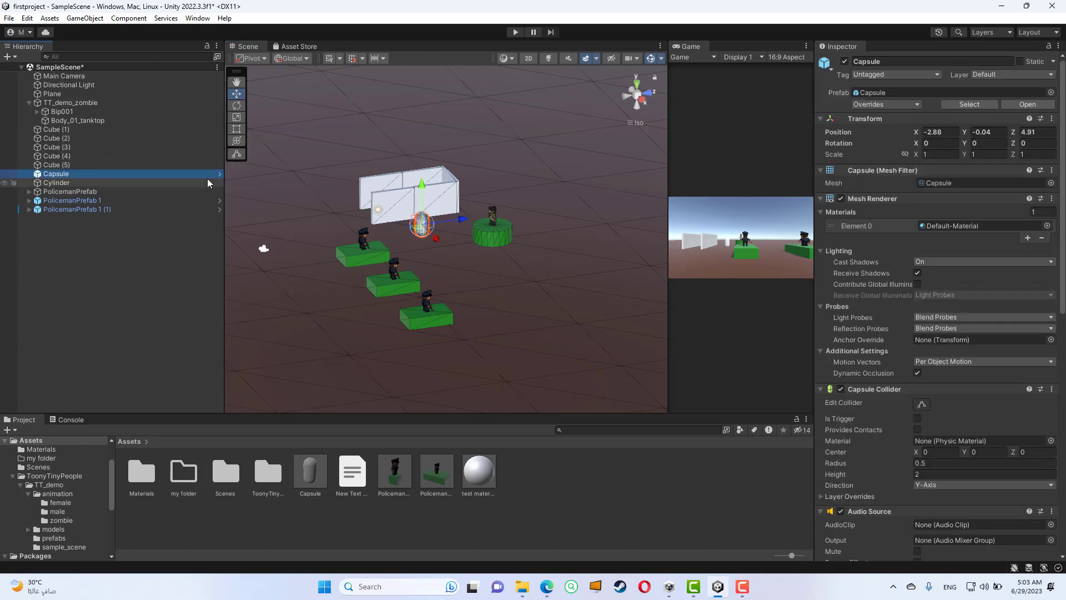
pyautogui.click(84, 166)
pyautogui.click(84, 174)
pyautogui.scroll(8, 434, 259)
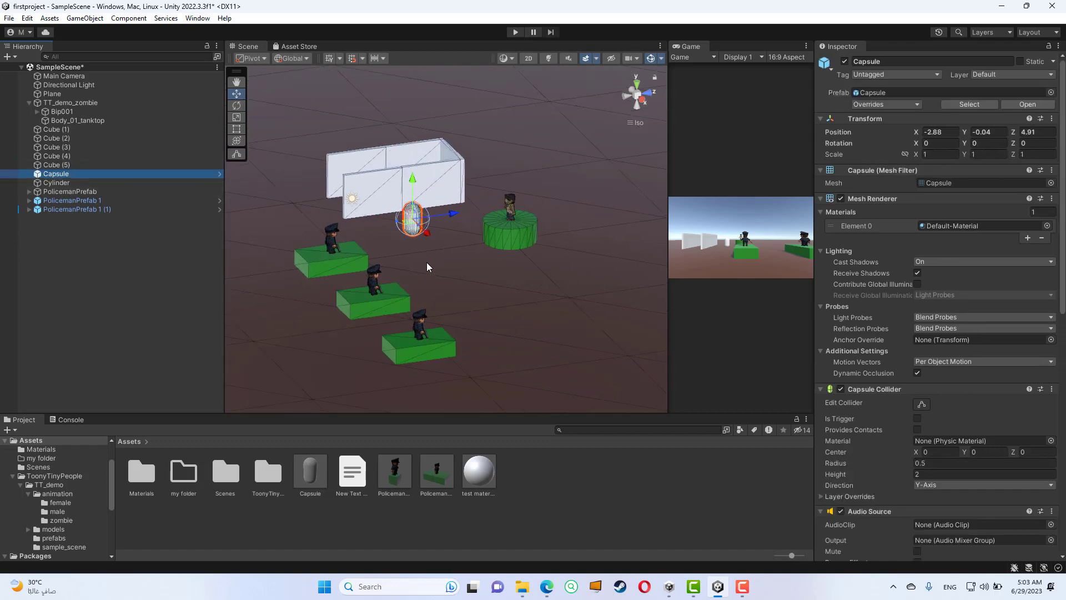
pyautogui.keyDown('alt'); pyautogui.moveTo(427, 262); pyautogui.dragTo(406, 280); pyautogui.keyUp('alt')
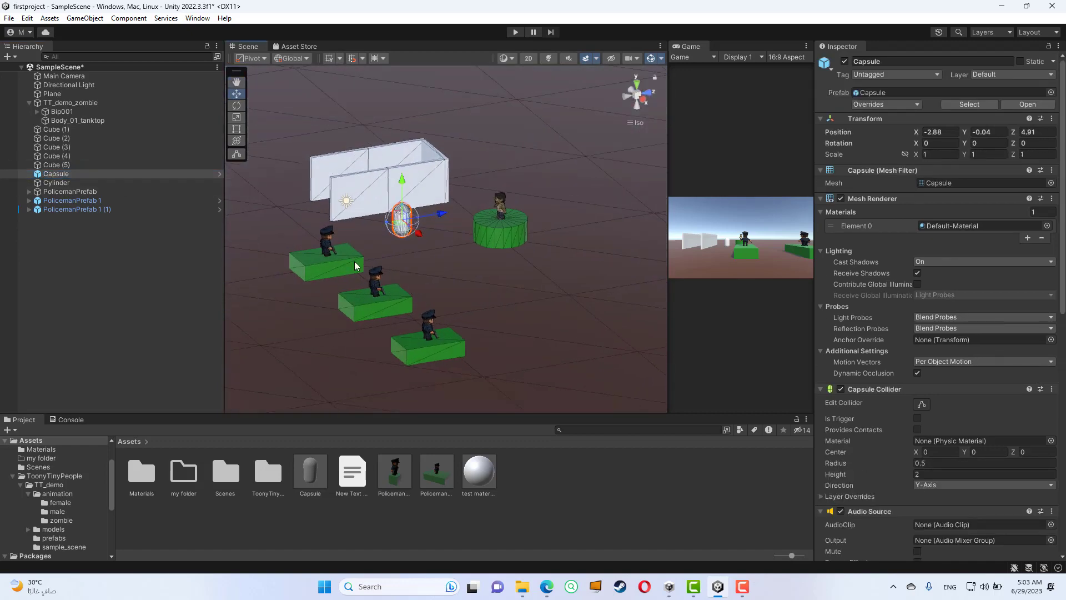
pyautogui.click(65, 184)
pyautogui.click(66, 175)
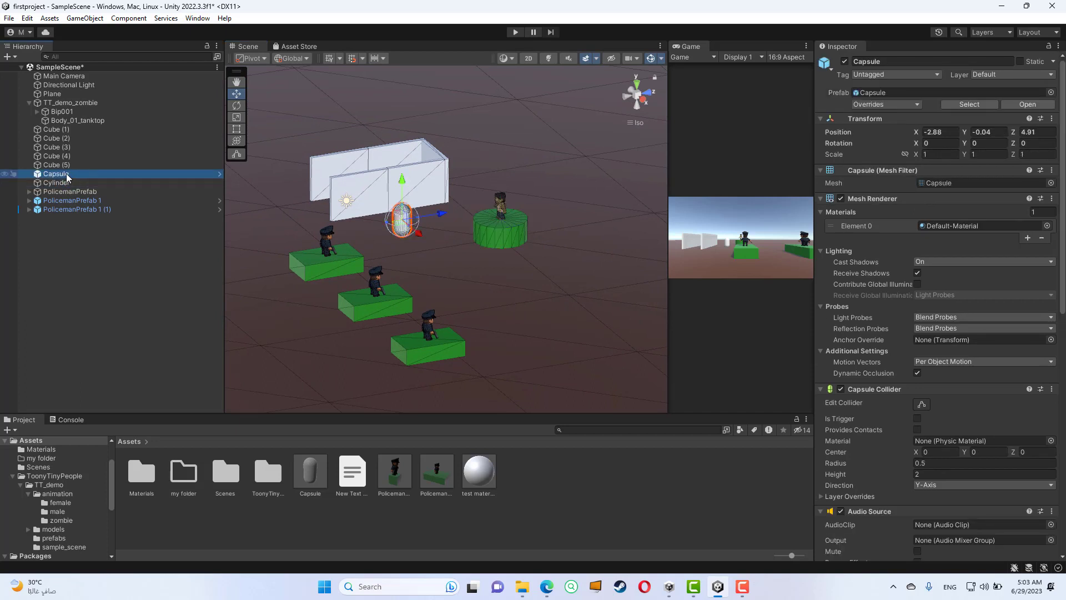
pyautogui.click(204, 20)
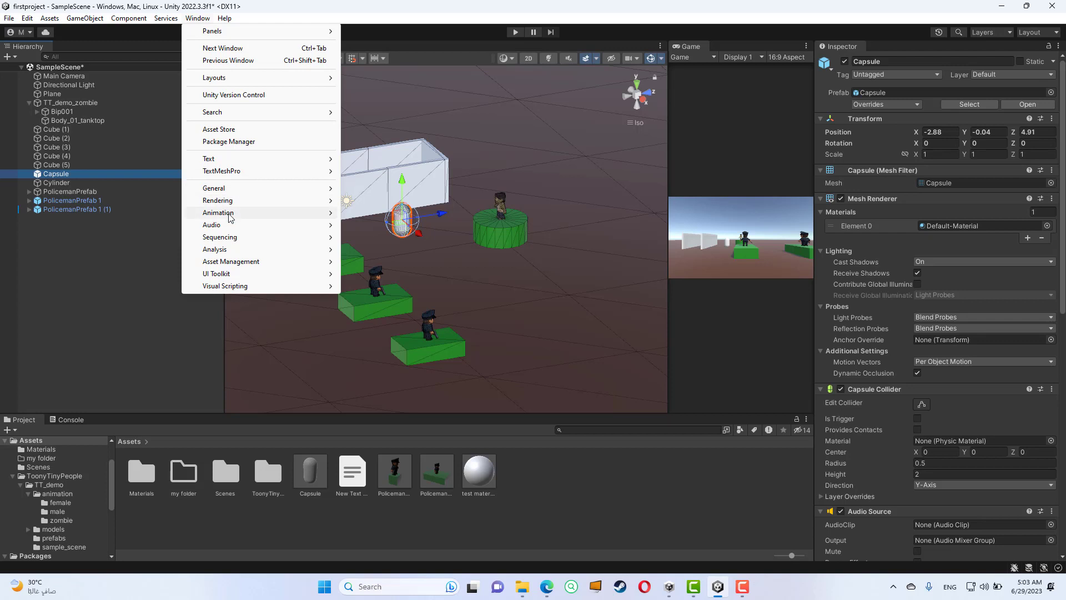
pyautogui.moveTo(232, 218)
pyautogui.click(369, 213)
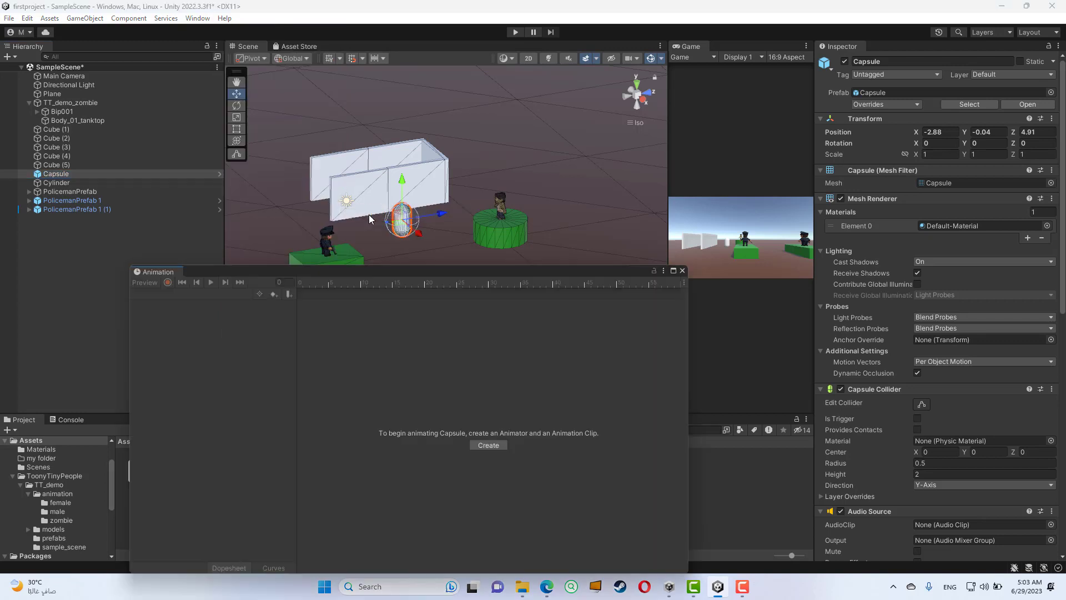
pyautogui.moveTo(365, 271); pyautogui.dragTo(390, 171)
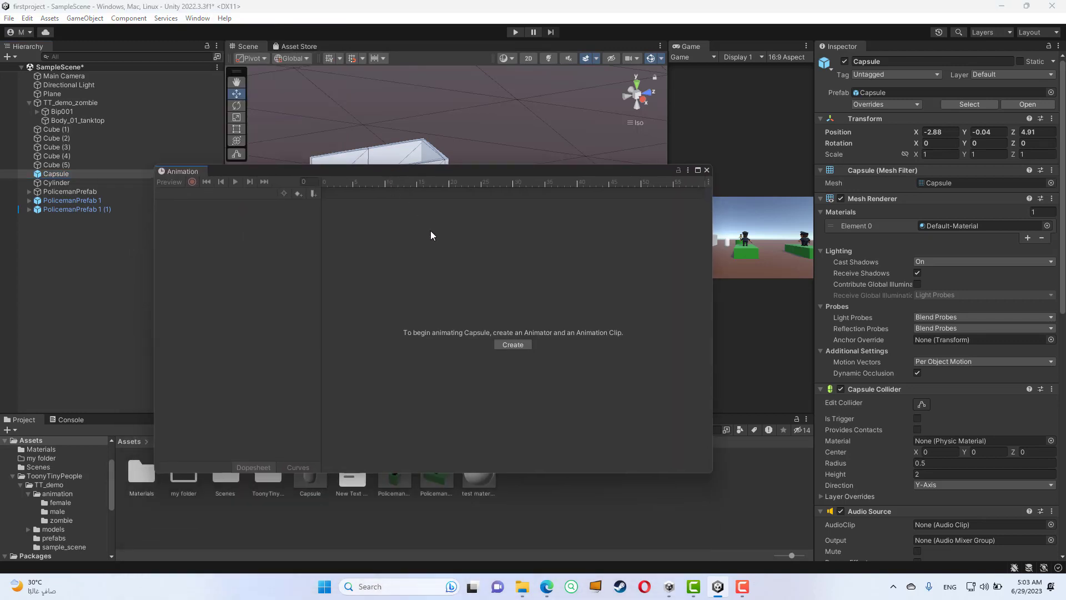
# - Create an Animator and an animation clip for the Capsule, saving the clip as capsule.anim in the Assets folder
pyautogui.click(513, 345)
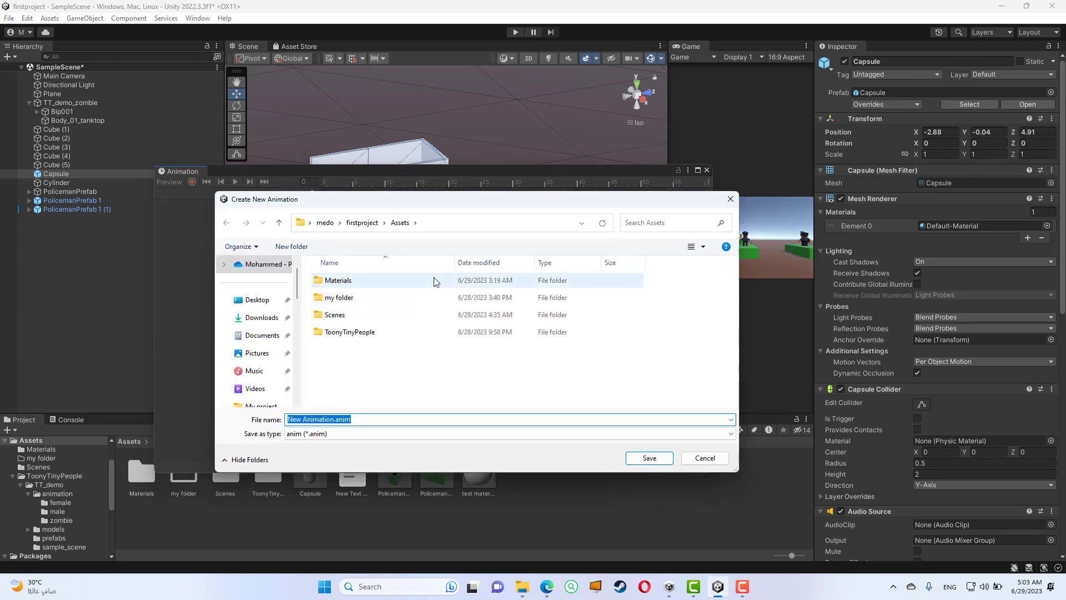
pyautogui.click(337, 421)
pyautogui.moveTo(335, 420); pyautogui.dragTo(270, 417)
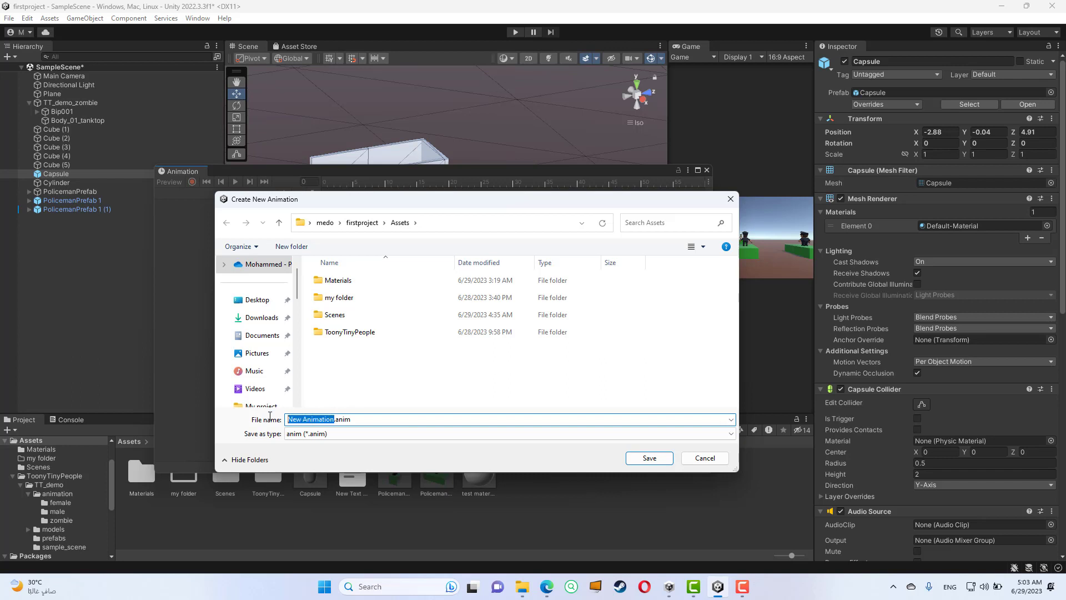
pyautogui.write('capsule')
pyautogui.press('Return')
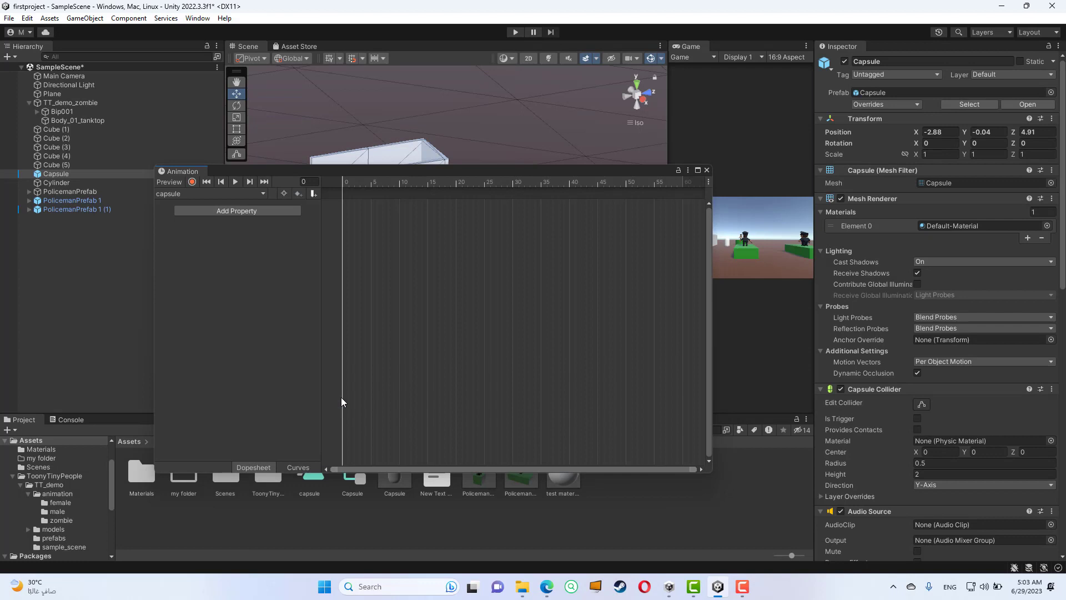
pyautogui.moveTo(404, 171); pyautogui.dragTo(421, 199)
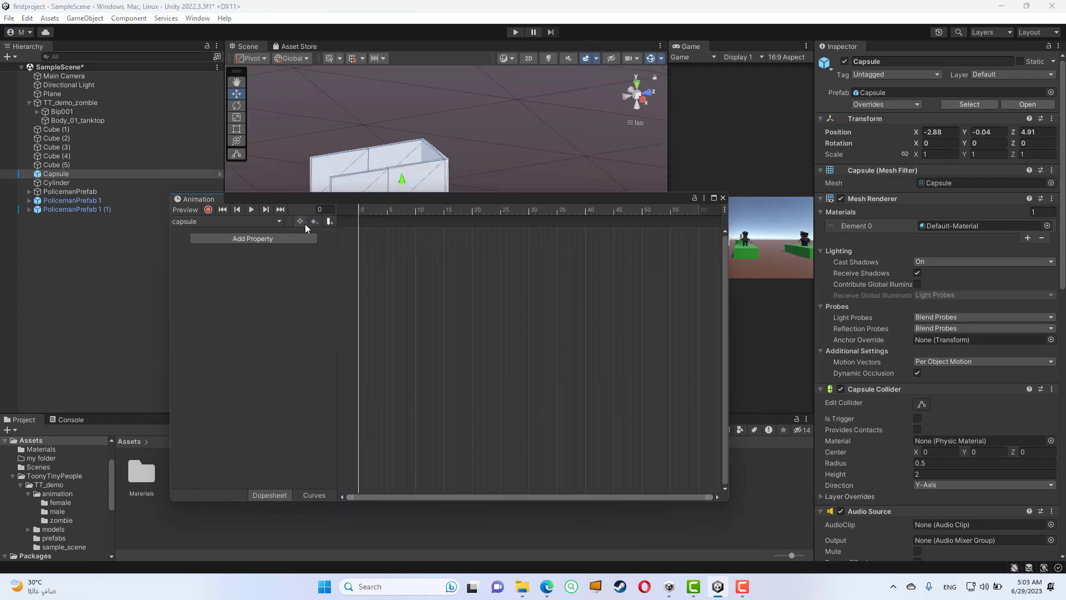
pyautogui.moveTo(373, 200); pyautogui.dragTo(363, 222)
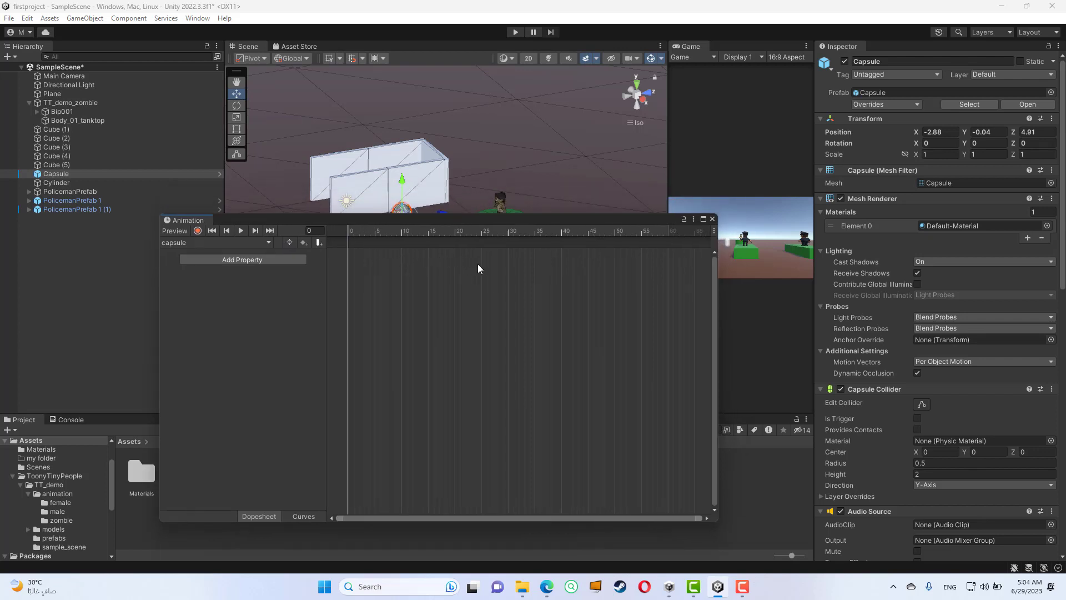
# - Examine the Capsule's Animator component, its assigned controller asset and the capsule animation clip's settings
pyautogui.scroll(2, 488, 274)
pyautogui.moveTo(427, 275); pyautogui.dragTo(439, 279, button='middle')
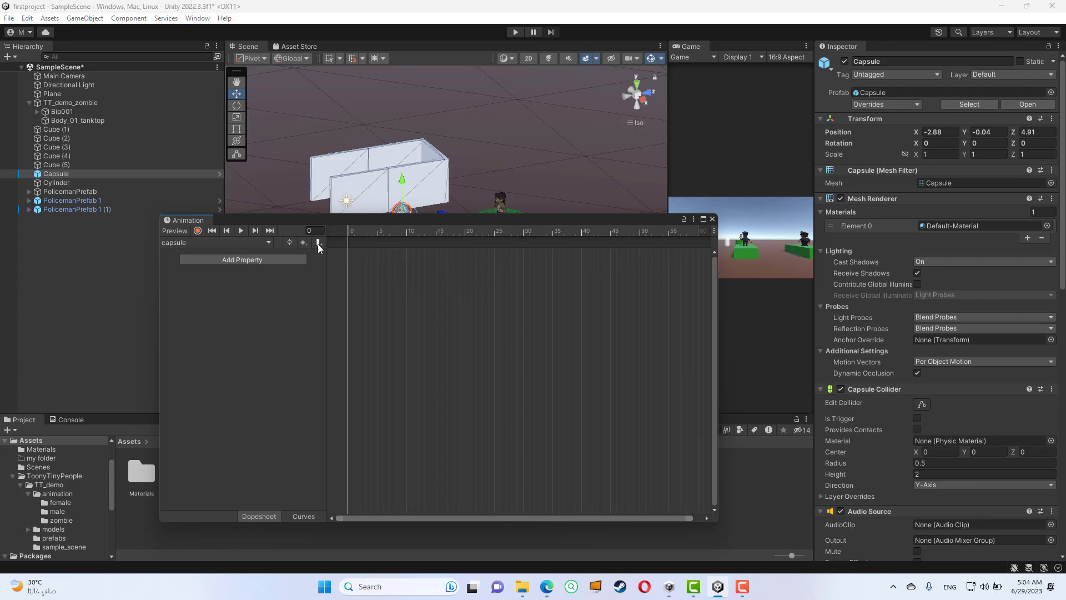
pyautogui.scroll(-15, 908, 359)
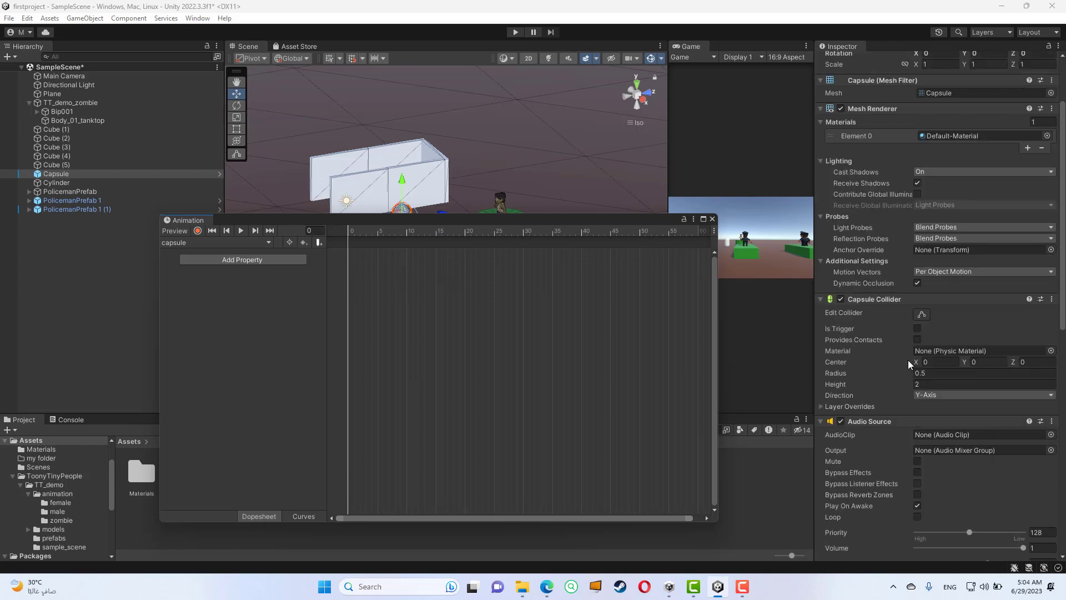
pyautogui.scroll(-4, 893, 362)
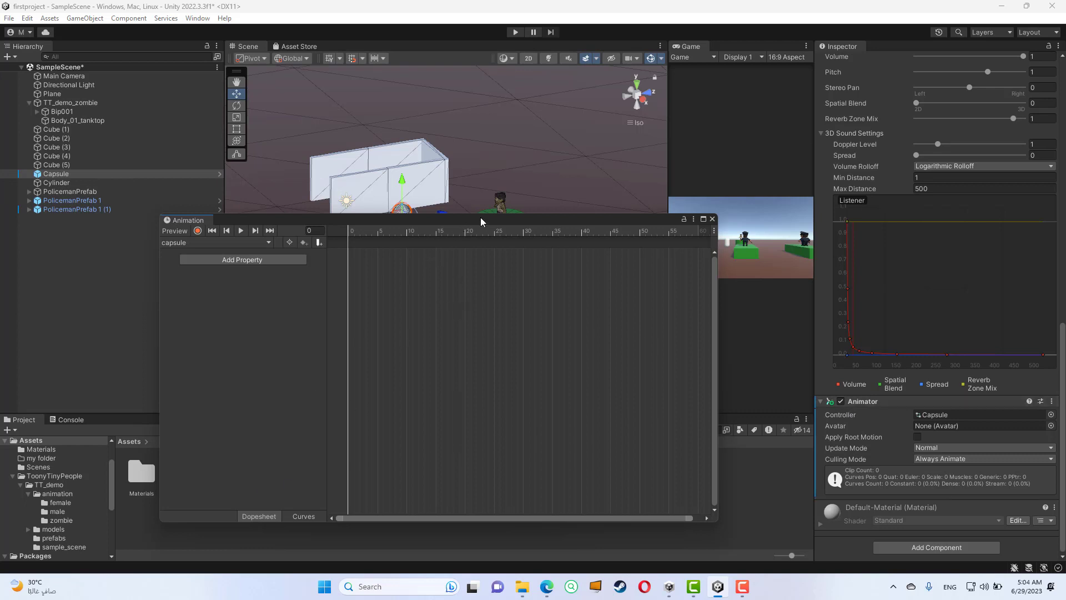
pyautogui.moveTo(480, 218); pyautogui.dragTo(431, 75)
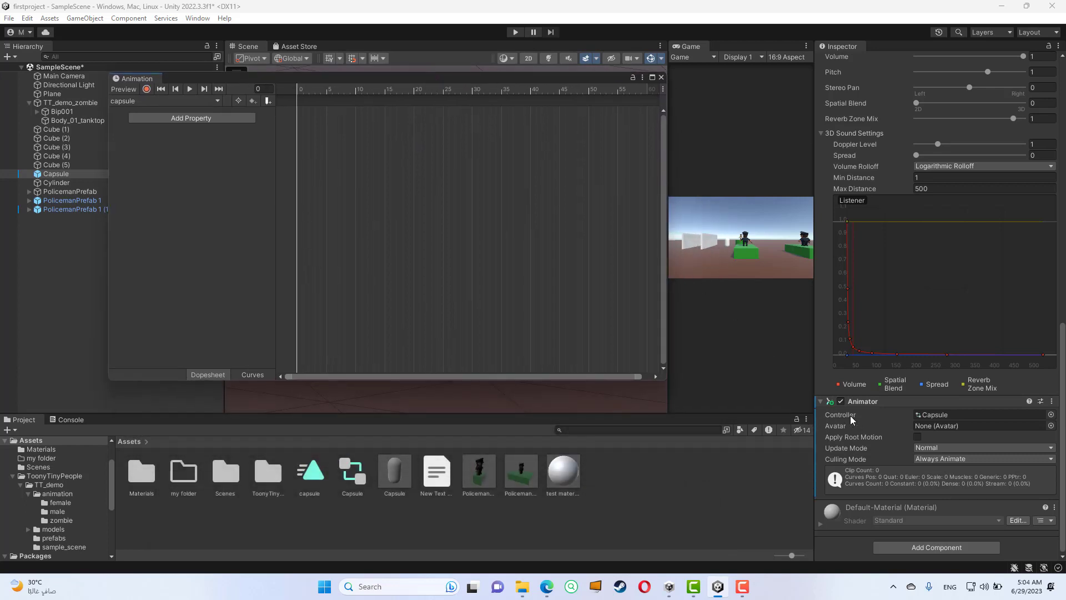
pyautogui.click(924, 418)
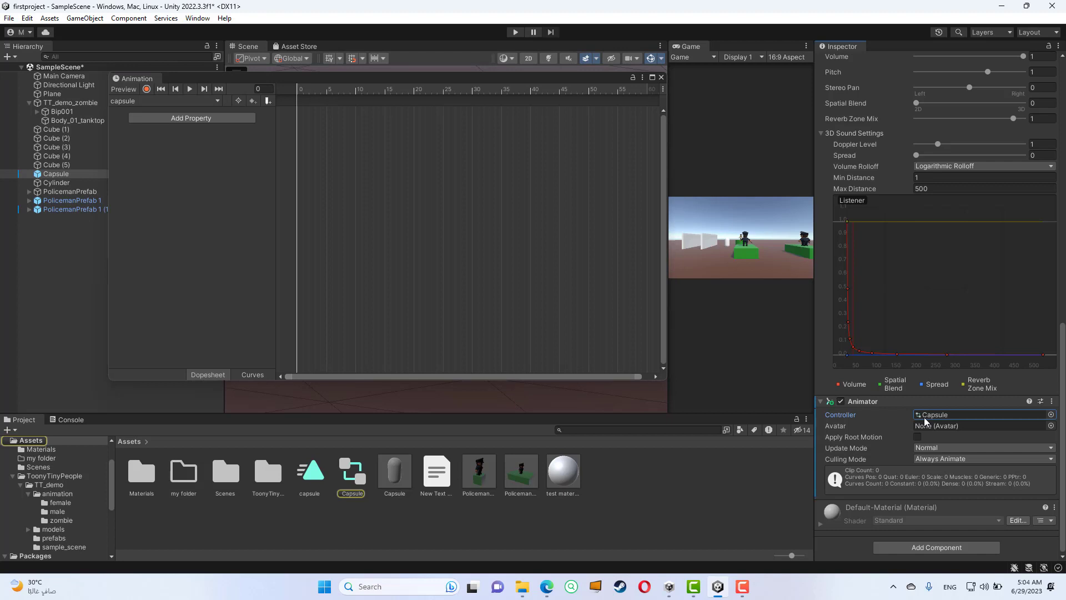
pyautogui.click(356, 478)
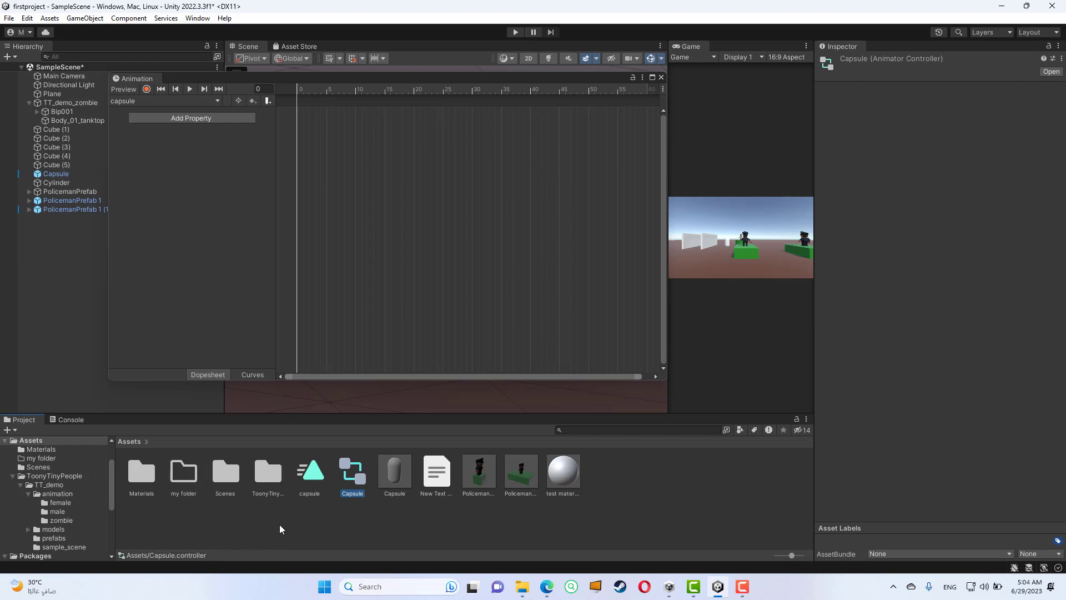
pyautogui.click(313, 476)
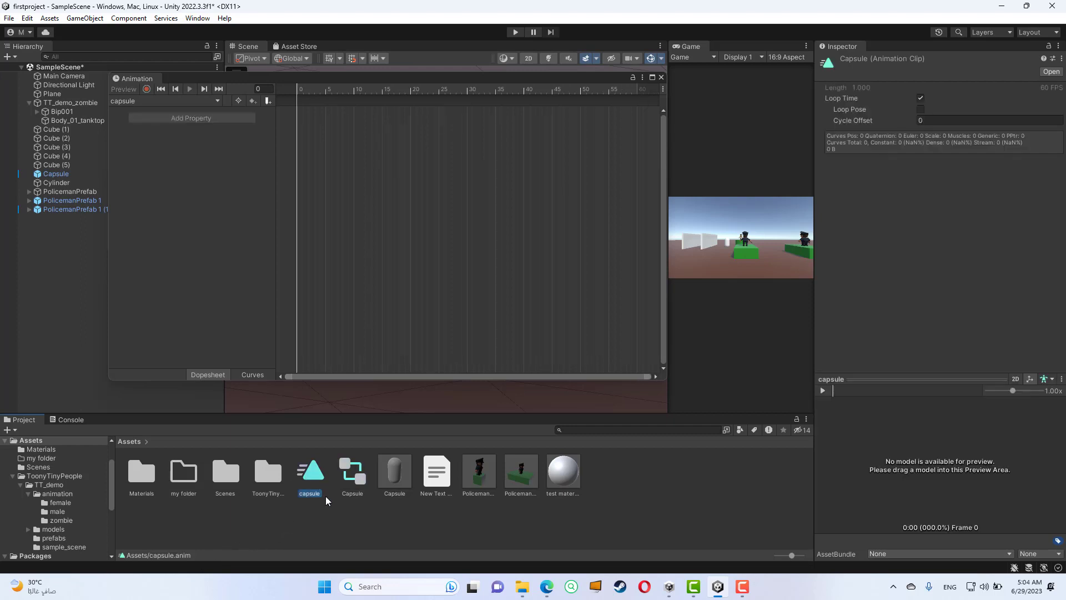
# - Reselect the Capsule and add its Transform Position property to the capsule clip
pyautogui.click(67, 174)
pyautogui.moveTo(328, 76); pyautogui.dragTo(405, 318)
pyautogui.scroll(-2, 404, 256)
pyautogui.keyDown('alt'); pyautogui.moveTo(404, 256); pyautogui.dragTo(329, 194); pyautogui.keyUp('alt')
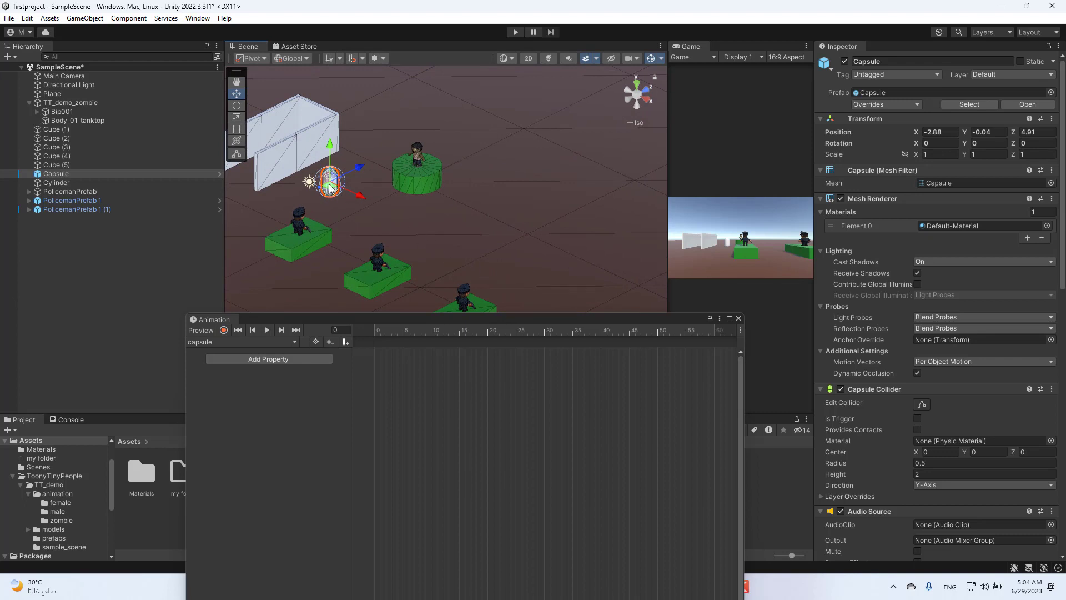
pyautogui.scroll(-2, 576, 469)
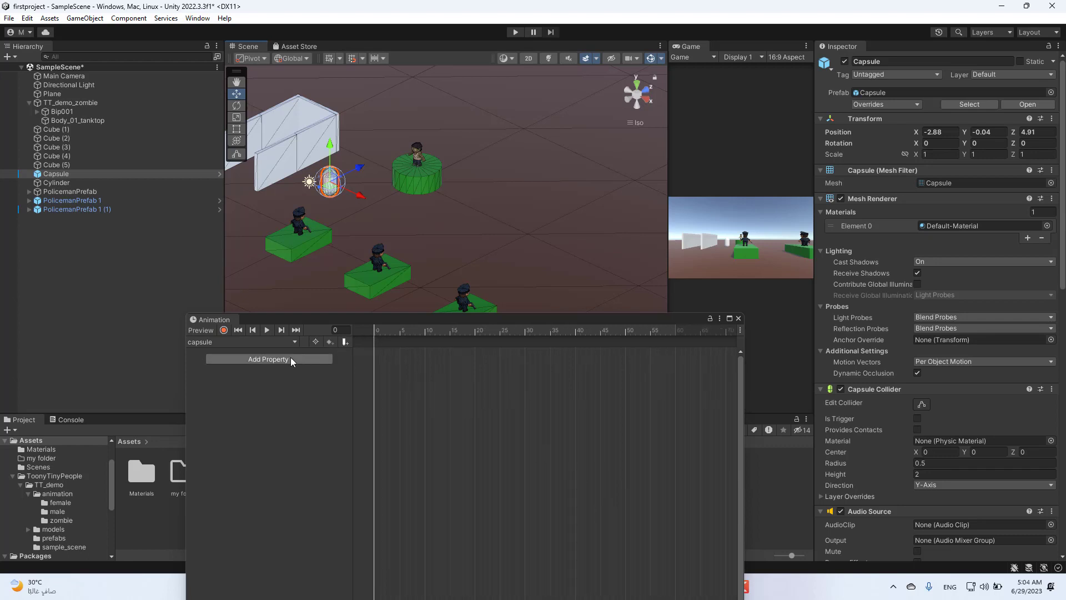
pyautogui.click(266, 359)
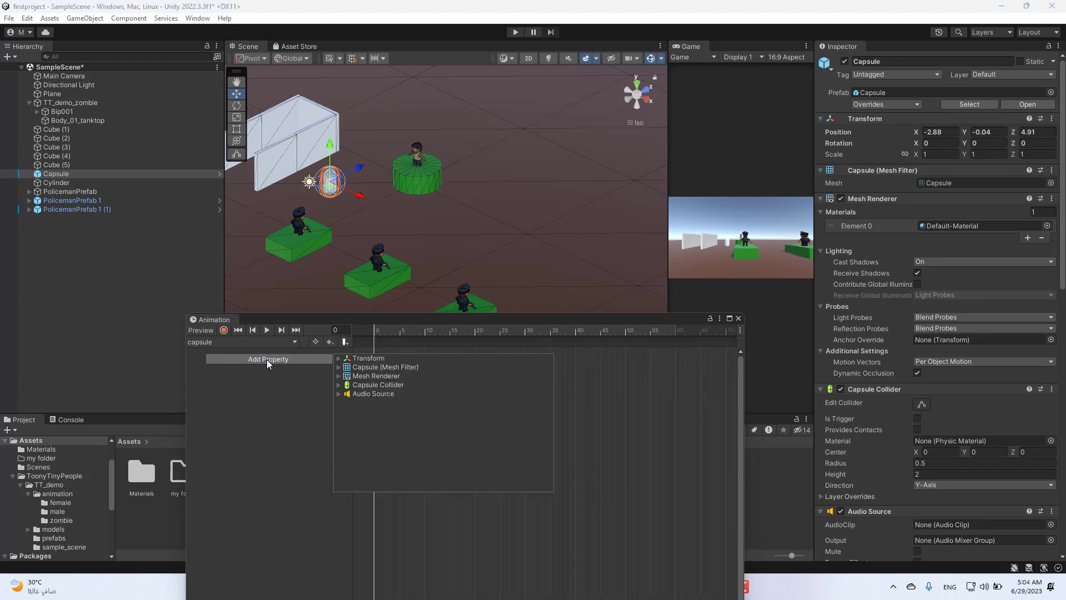
pyautogui.click(339, 359)
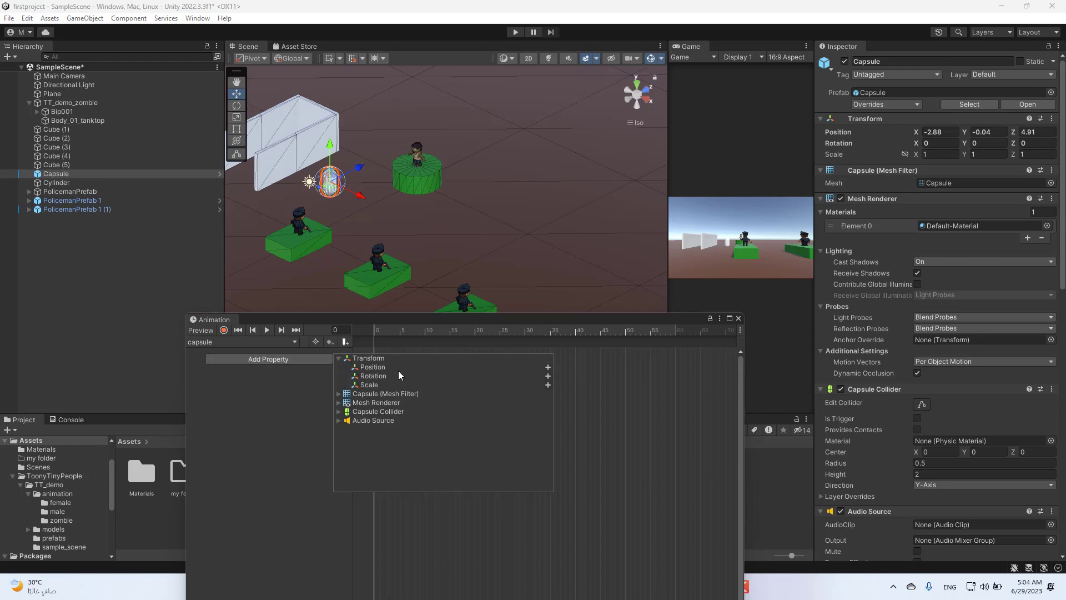
pyautogui.click(548, 367)
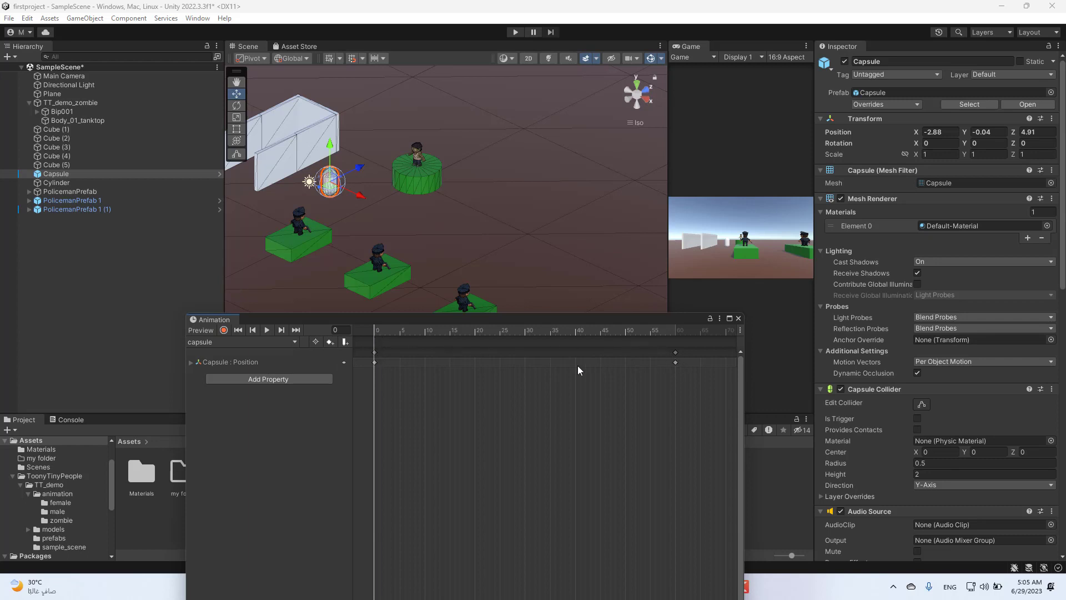
# - Move the animation playhead to frame 30 and display the timeline in seconds
pyautogui.moveTo(378, 328); pyautogui.dragTo(524, 337)
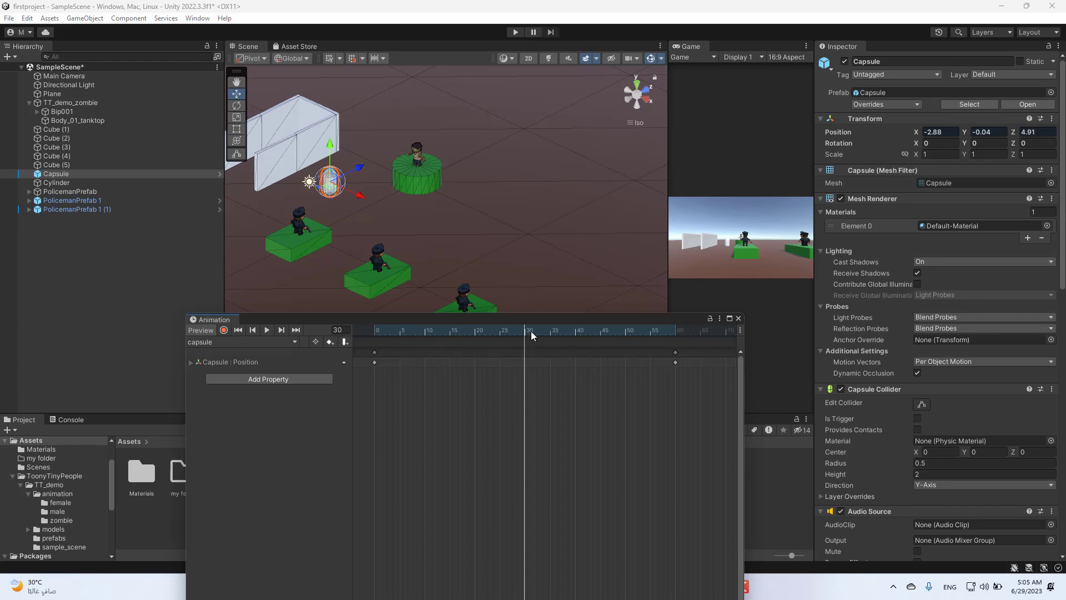
pyautogui.click(720, 319)
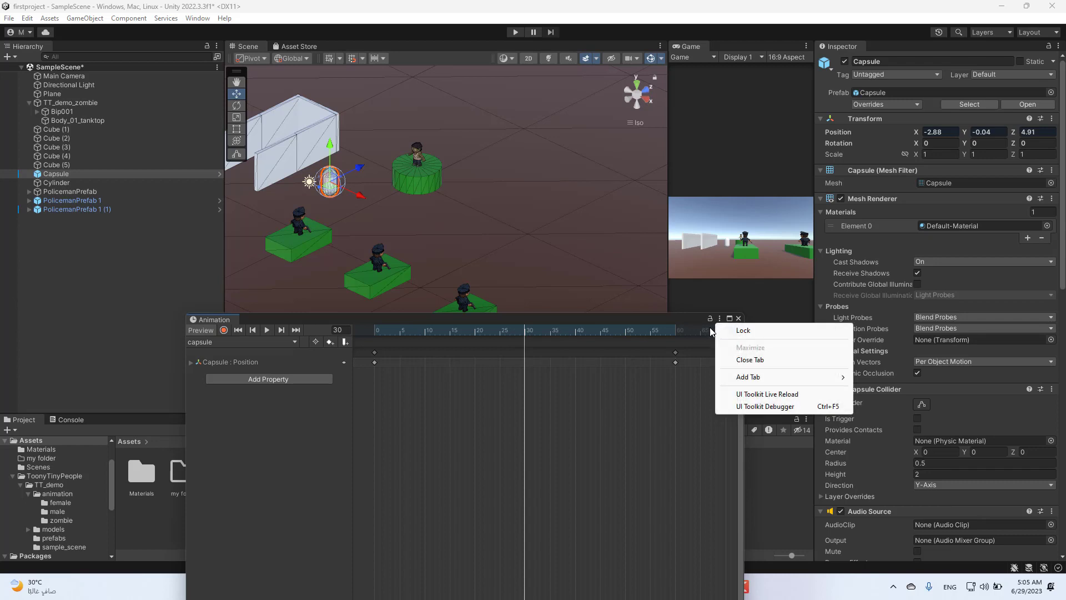
pyautogui.click(663, 318)
pyautogui.click(740, 331)
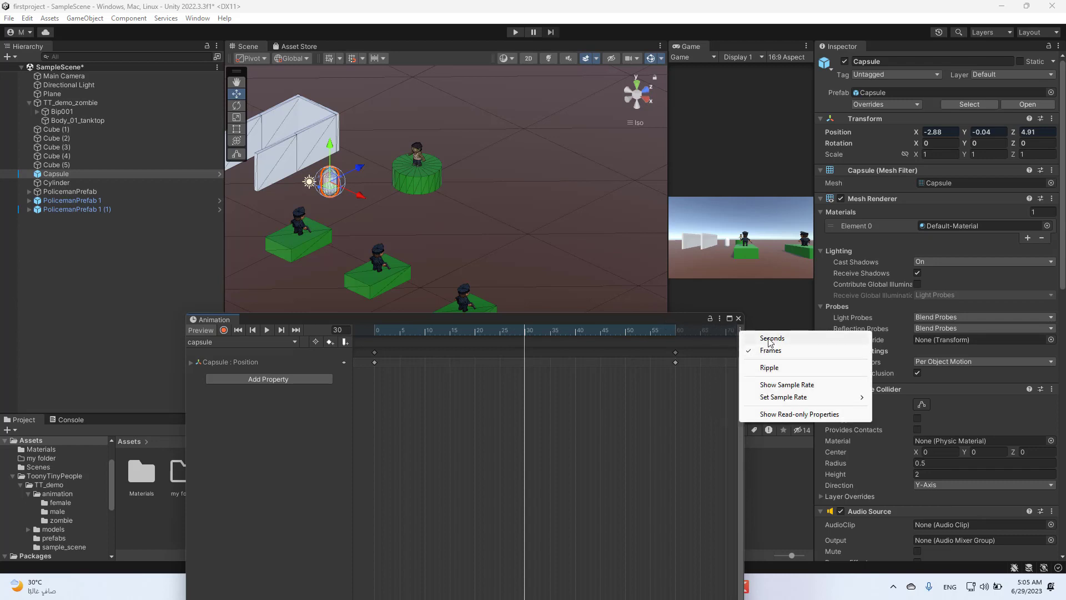
pyautogui.click(766, 339)
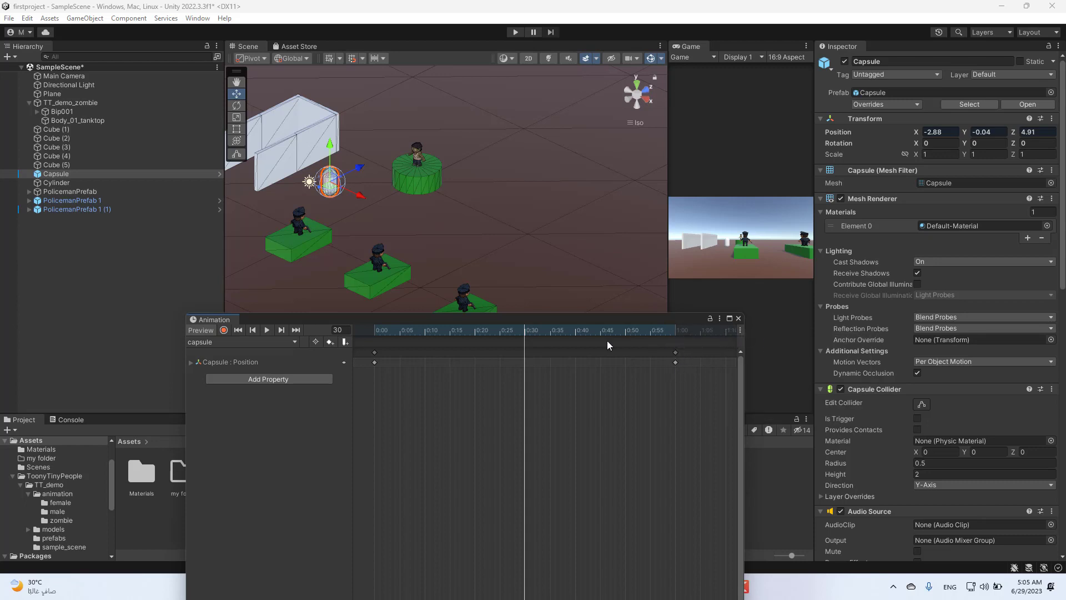
# - Record a Position keyframe at 0:30 with the Capsule moved along the X axis to about 15.04
pyautogui.moveTo(521, 329)
pyautogui.mouseDown()
pyautogui.moveTo(544, 329)
pyautogui.moveTo(524, 332)
pyautogui.mouseUp()
pyautogui.moveTo(526, 321); pyautogui.dragTo(516, 370)
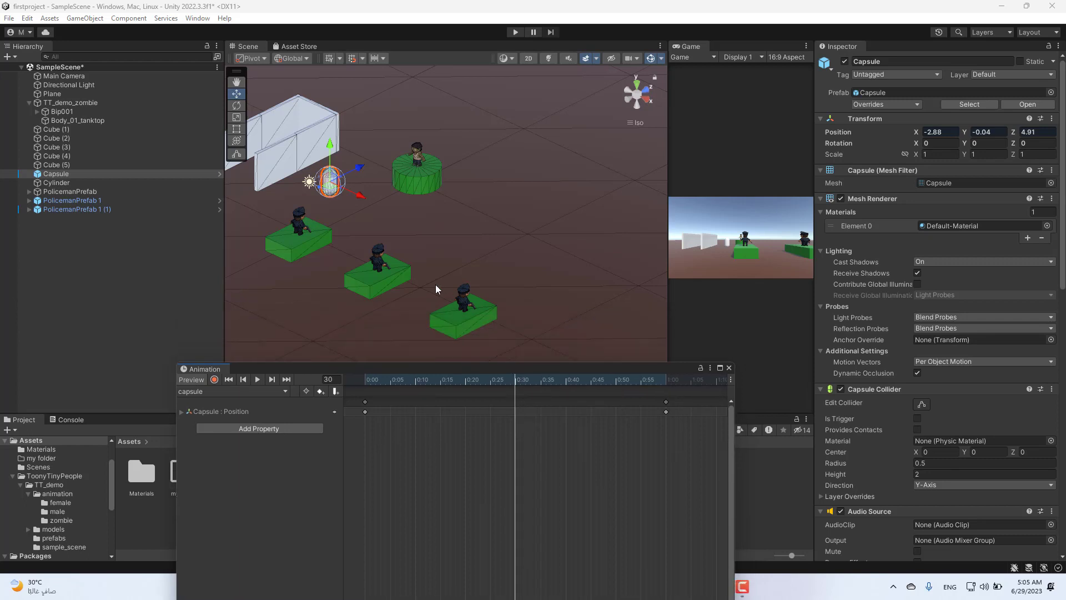
pyautogui.click(215, 380)
pyautogui.moveTo(362, 198); pyautogui.dragTo(559, 297)
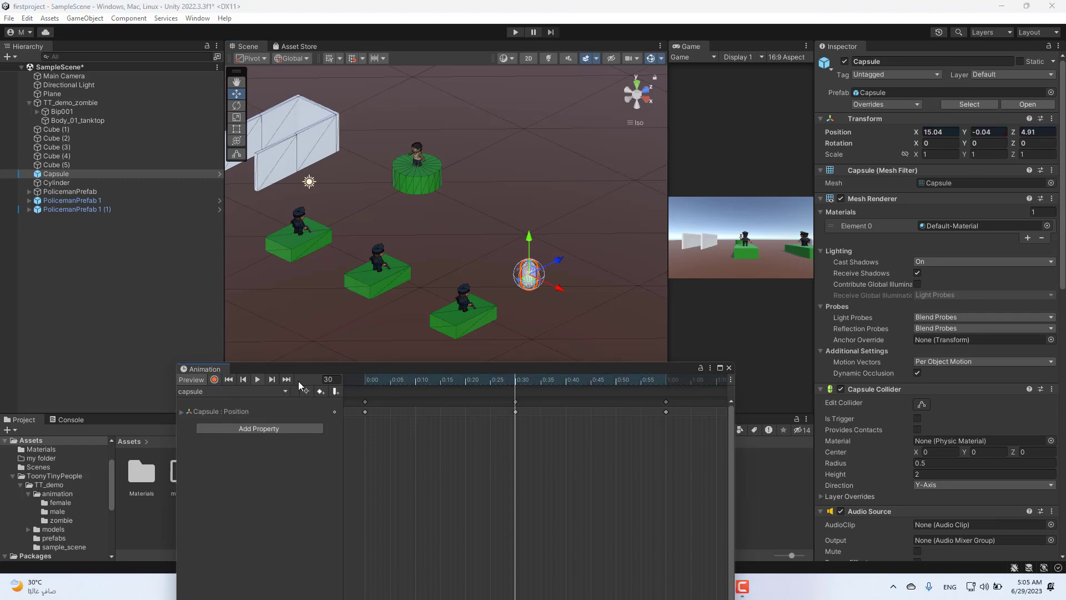
# - Return the playhead to 0:00, preview the capsule clip's playback and stop it
pyautogui.moveTo(514, 374); pyautogui.dragTo(350, 361)
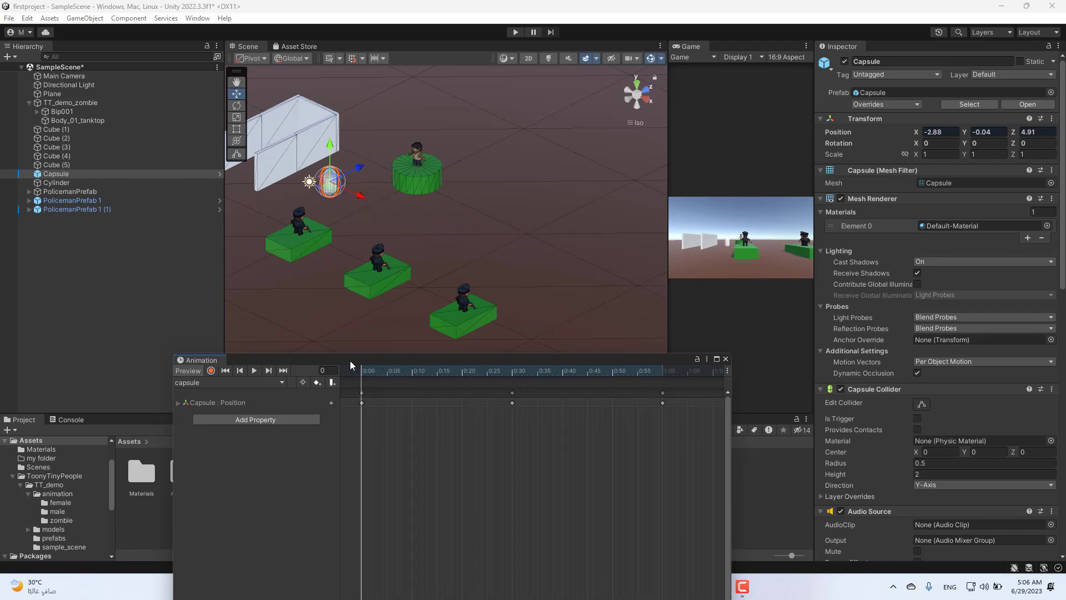
pyautogui.click(253, 372)
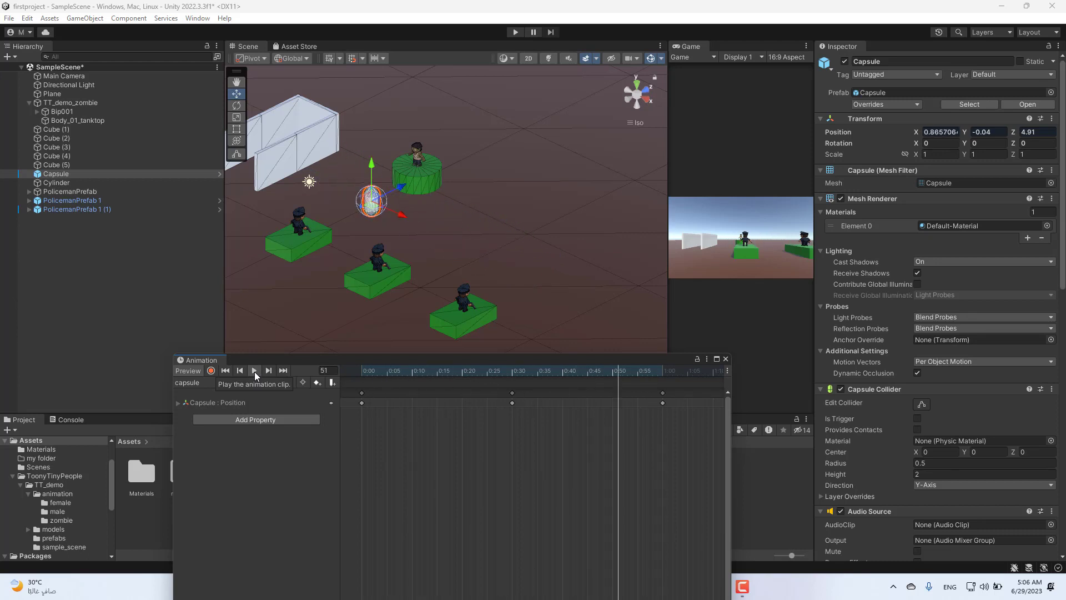
pyautogui.click(255, 371)
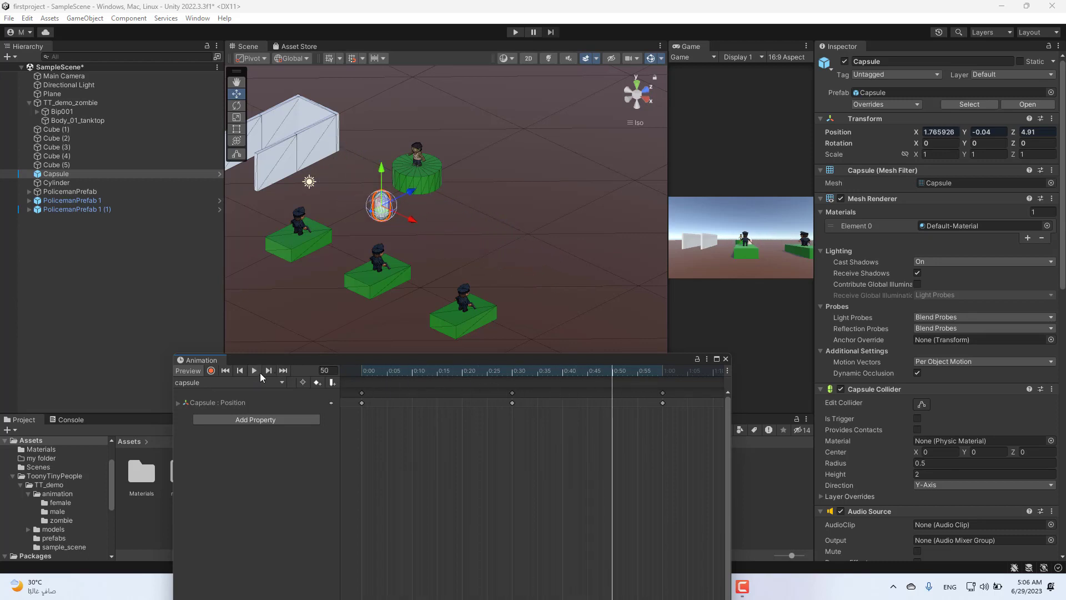
pyautogui.moveTo(601, 364); pyautogui.dragTo(621, 411)
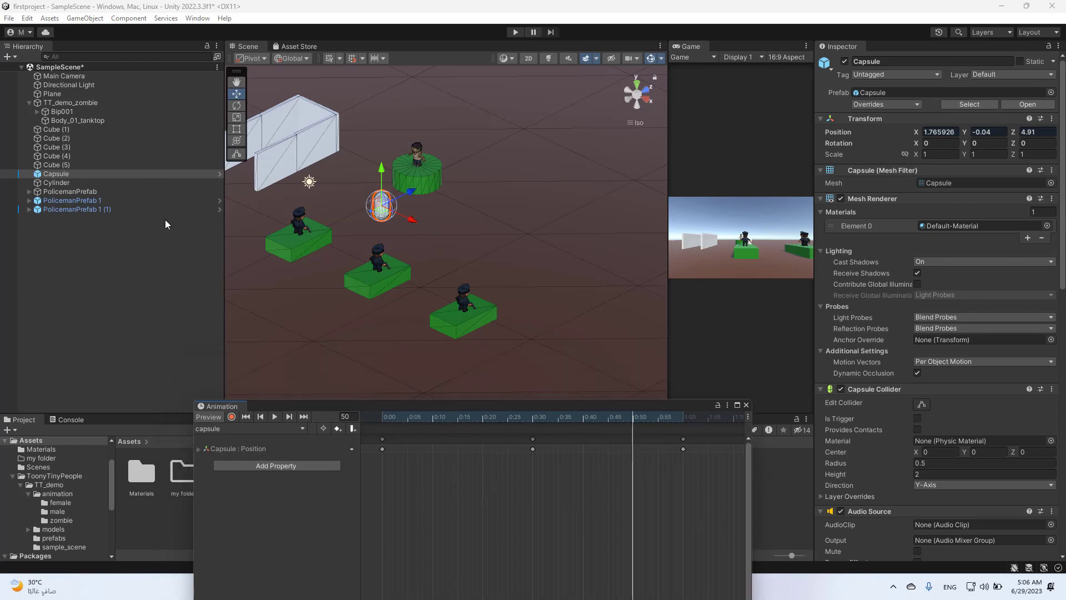
# - Create a new animation clip named policeman1 for the PolicemanPrefab object and save it in the Assets folder
pyautogui.click(83, 201)
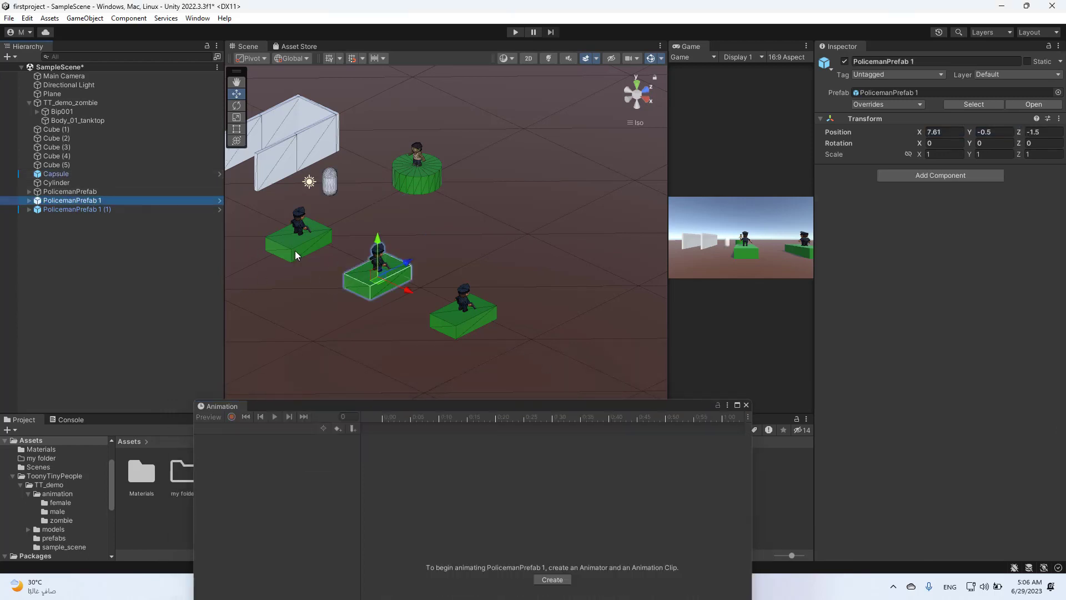
pyautogui.click(103, 191)
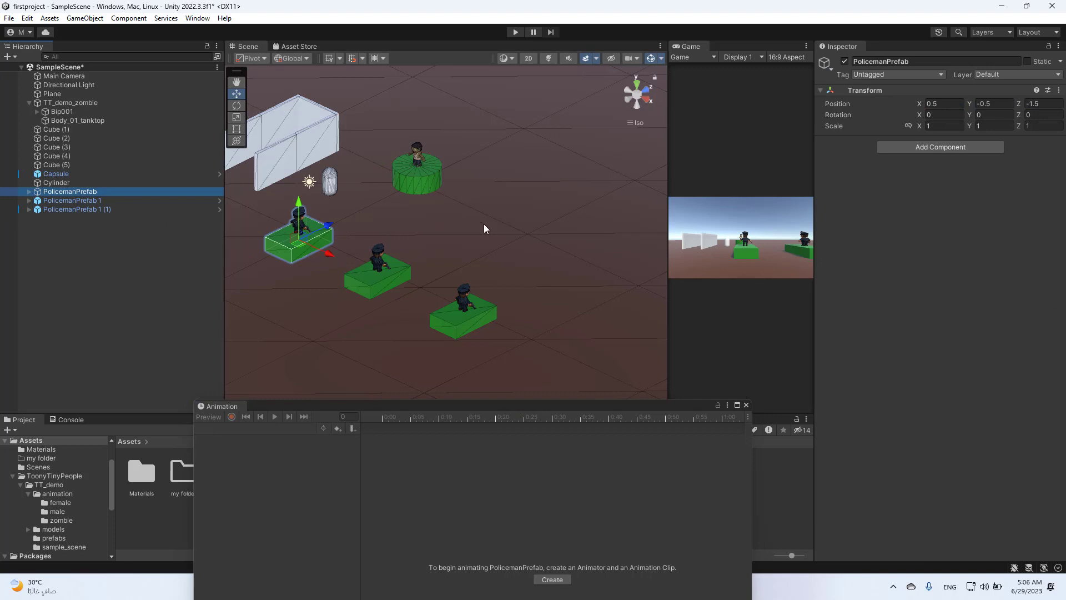
pyautogui.moveTo(484, 224); pyautogui.dragTo(405, 228, button='right')
pyautogui.moveTo(478, 235); pyautogui.dragTo(512, 283, button='middle')
pyautogui.moveTo(512, 283); pyautogui.dragTo(500, 261, button='right')
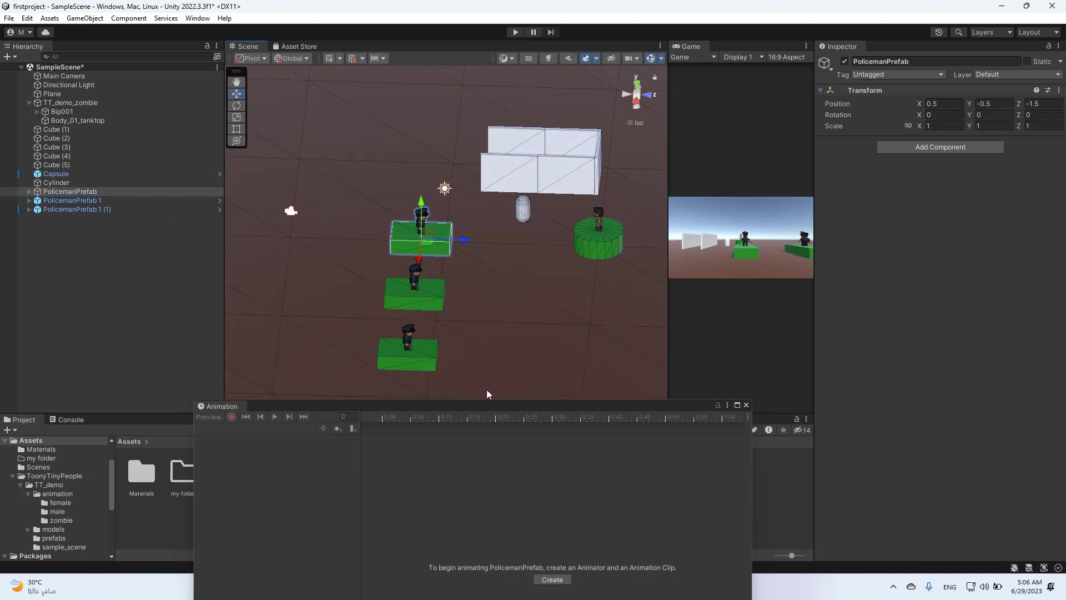
pyautogui.moveTo(485, 409); pyautogui.dragTo(478, 212)
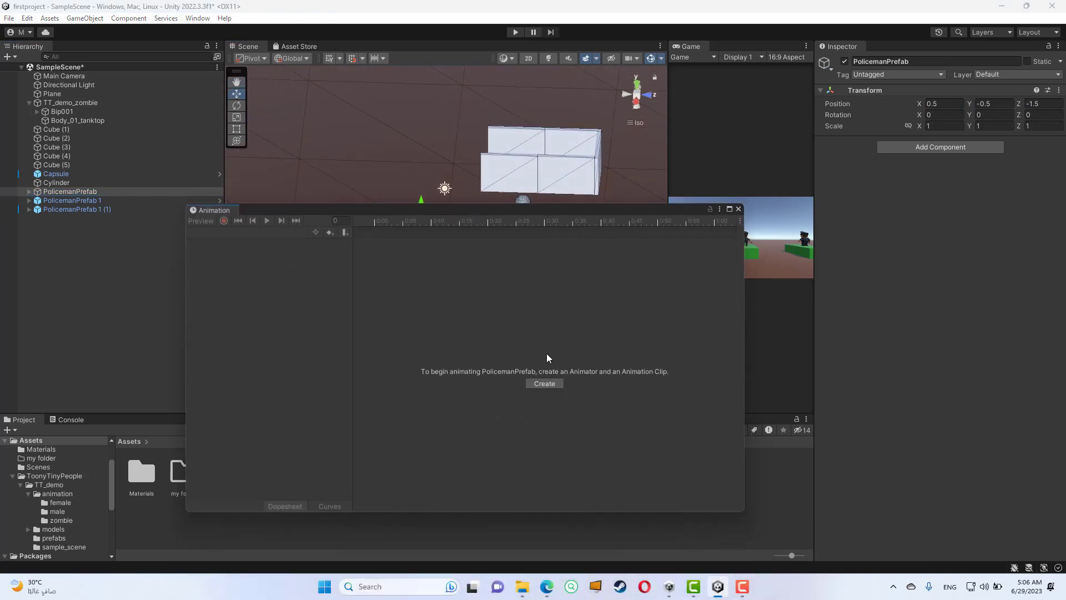
pyautogui.click(542, 384)
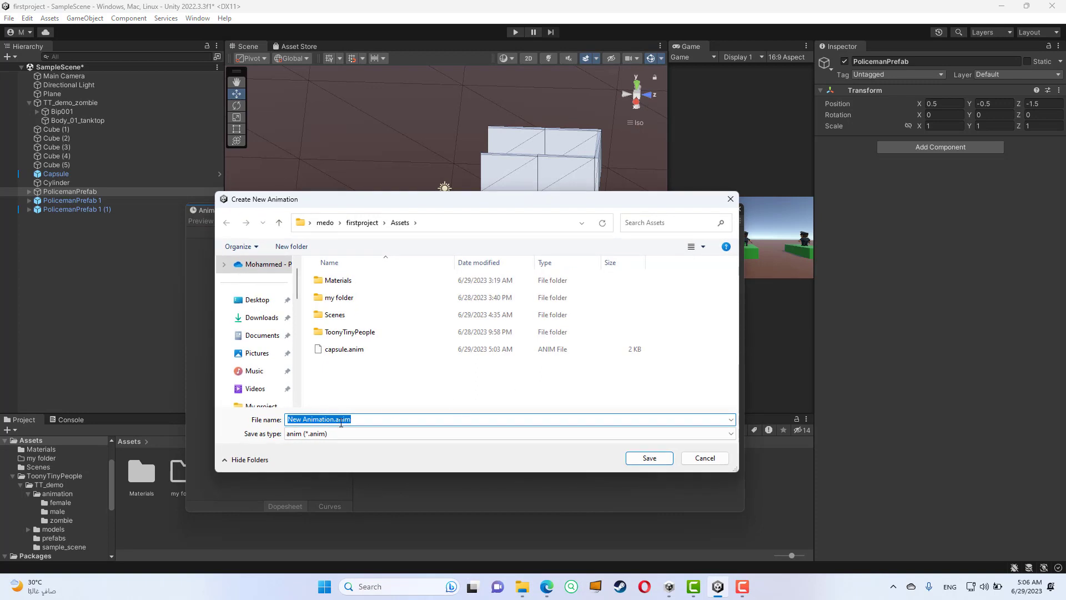
pyautogui.moveTo(335, 419); pyautogui.dragTo(275, 407)
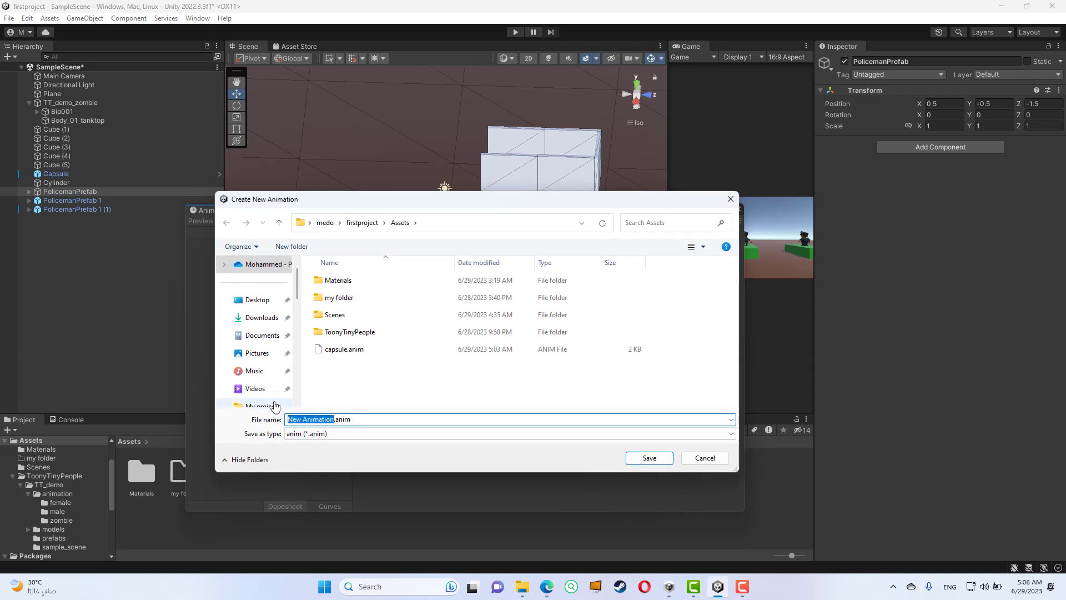
pyautogui.write('policeman')
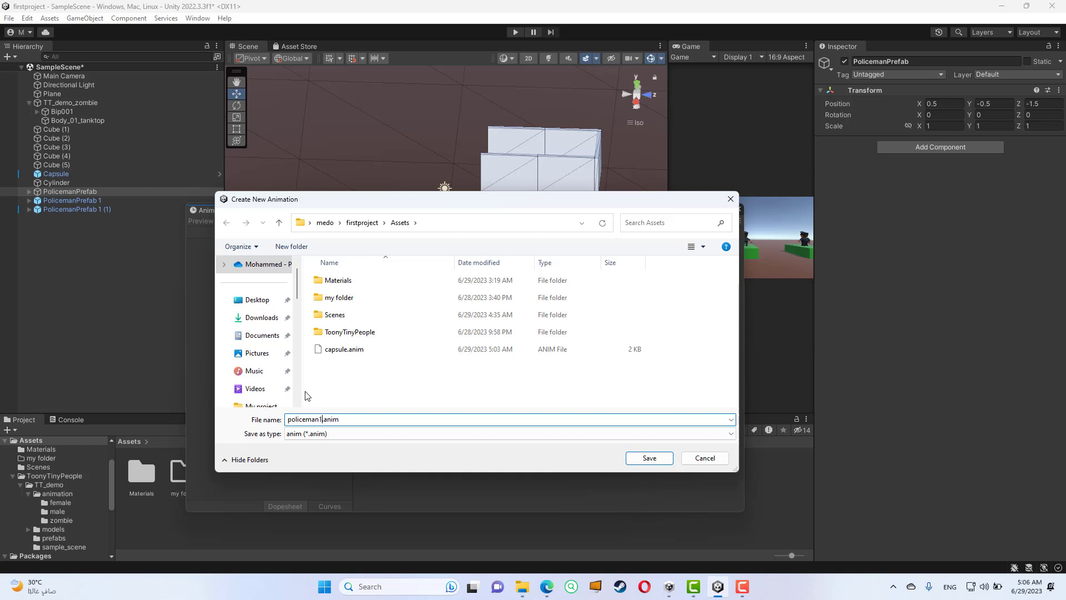
pyautogui.press('Return')
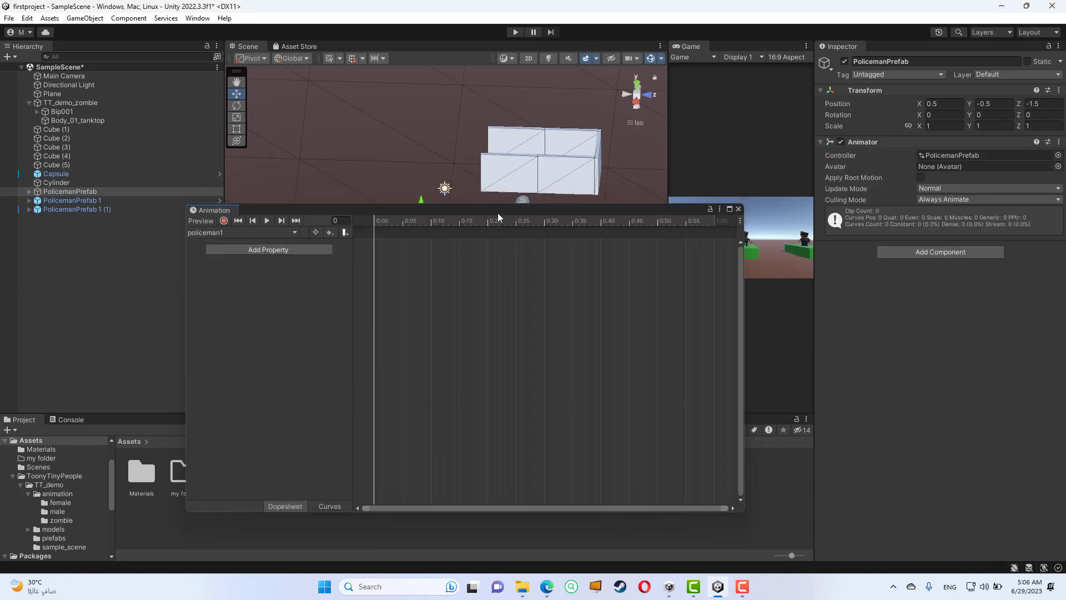
# - Add PolicemanPrefab's Transform Position property to the policeman1 clip
pyautogui.moveTo(497, 212); pyautogui.dragTo(510, 322)
pyautogui.click(283, 362)
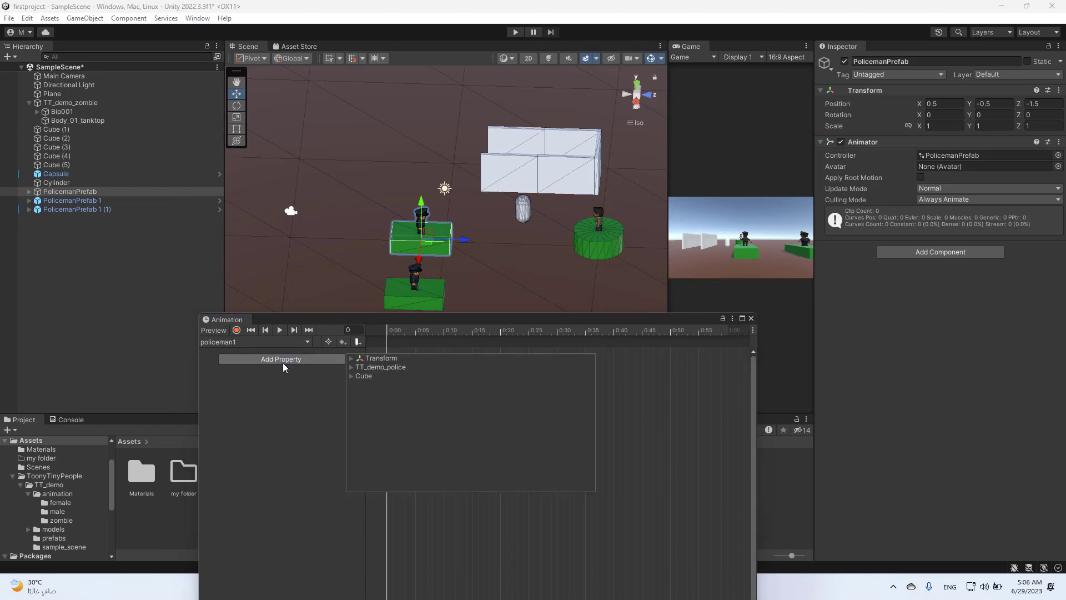
pyautogui.click(351, 358)
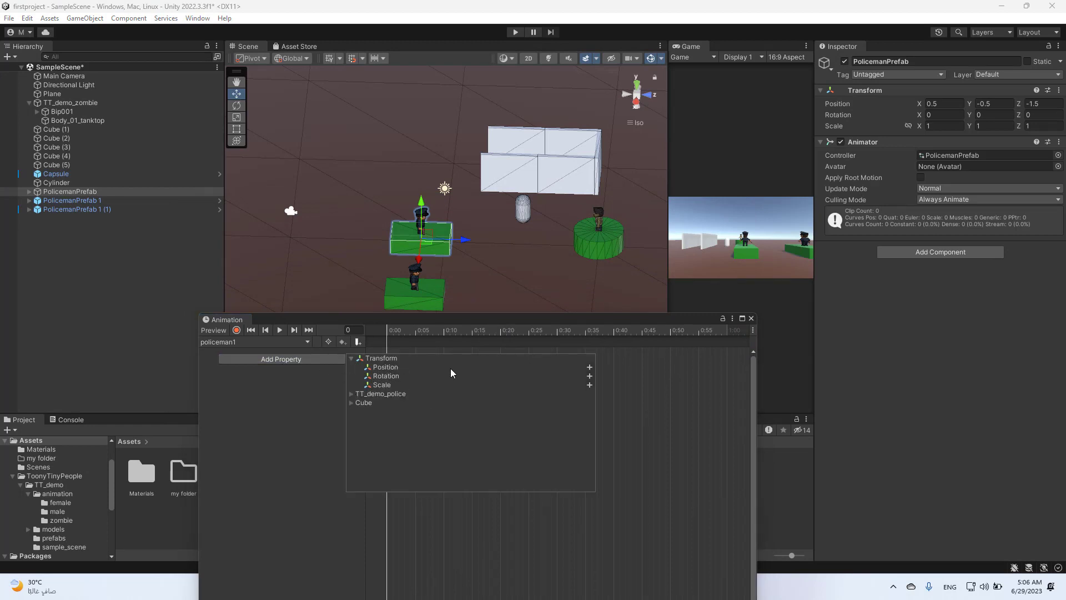
pyautogui.click(590, 367)
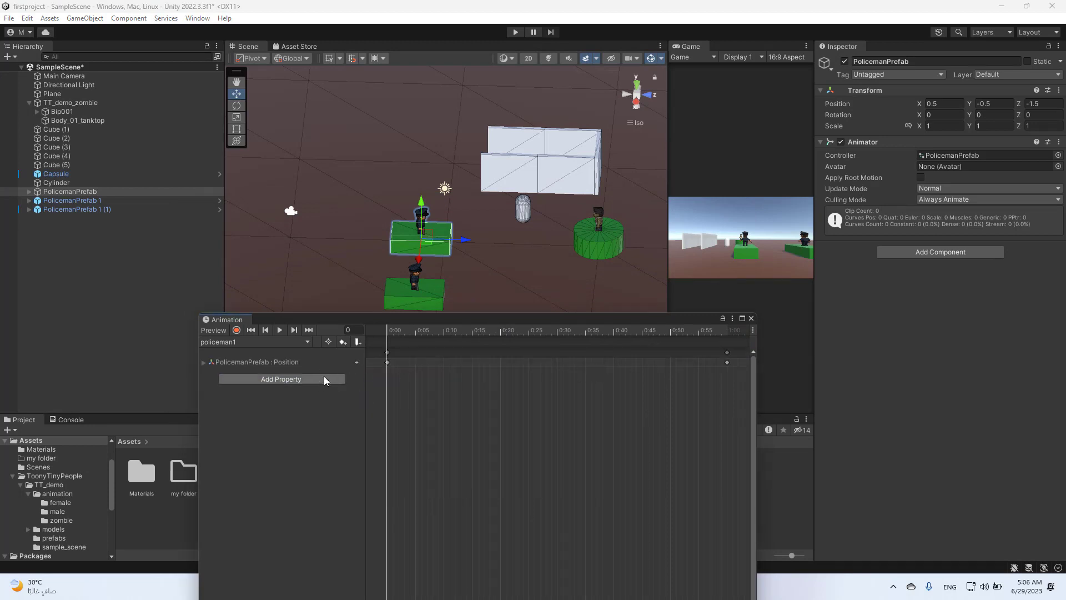
# - Record a Position keyframe at 0:30 with PolicemanPrefab raised along Y to about 3.97, and preview the clip's playback
pyautogui.click(557, 330)
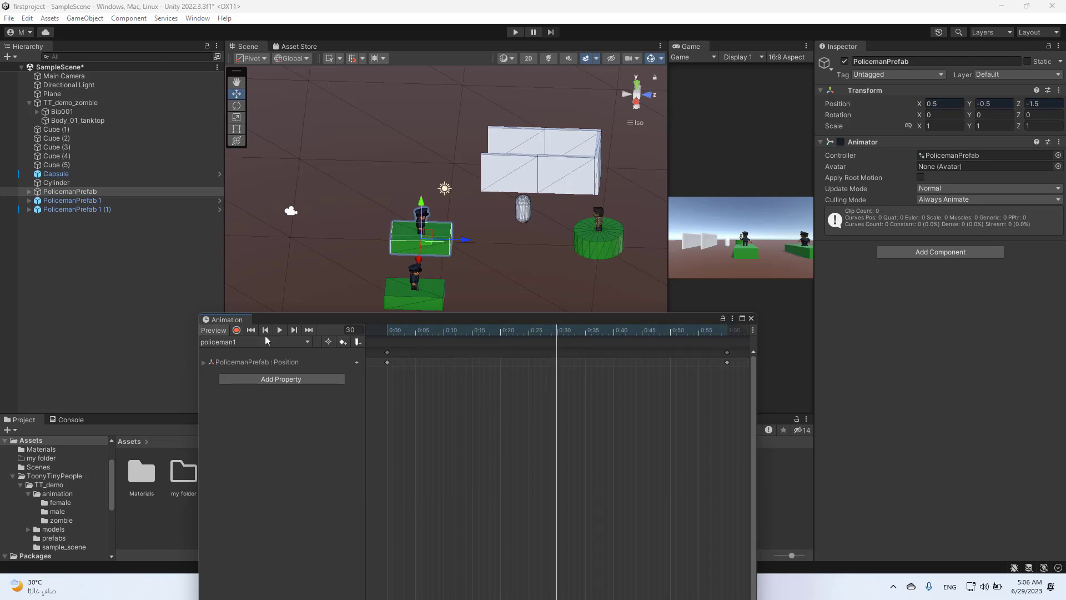
pyautogui.click(237, 330)
pyautogui.moveTo(416, 234); pyautogui.dragTo(427, 120)
pyautogui.moveTo(467, 200); pyautogui.dragTo(344, 146, button='right')
pyautogui.moveTo(499, 119); pyautogui.dragTo(499, 172)
pyautogui.moveTo(500, 172); pyautogui.dragTo(539, 305, button='right')
pyautogui.click(236, 331)
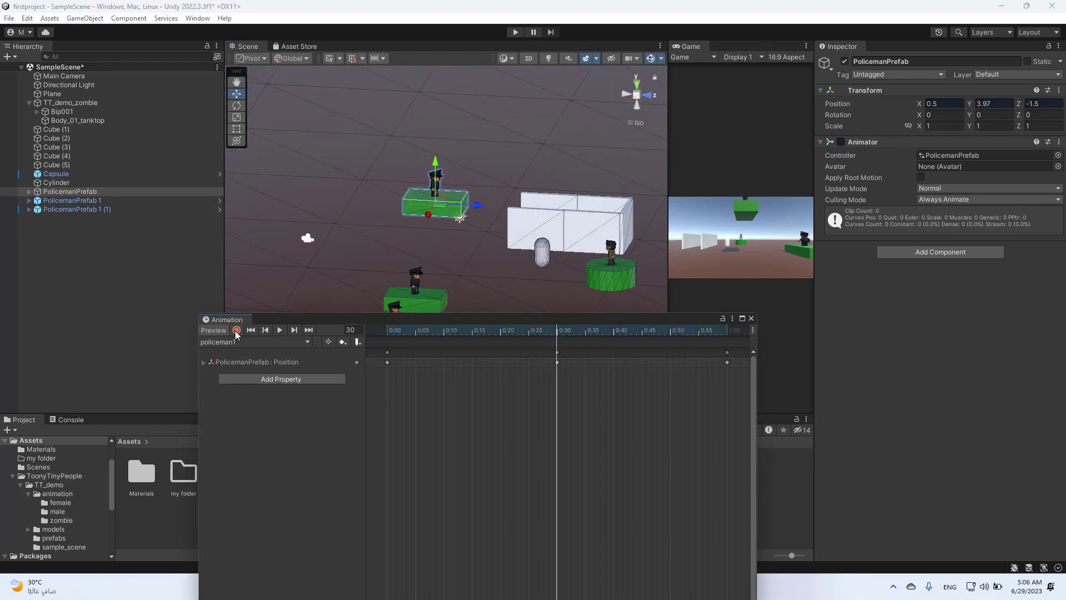
pyautogui.click(280, 330)
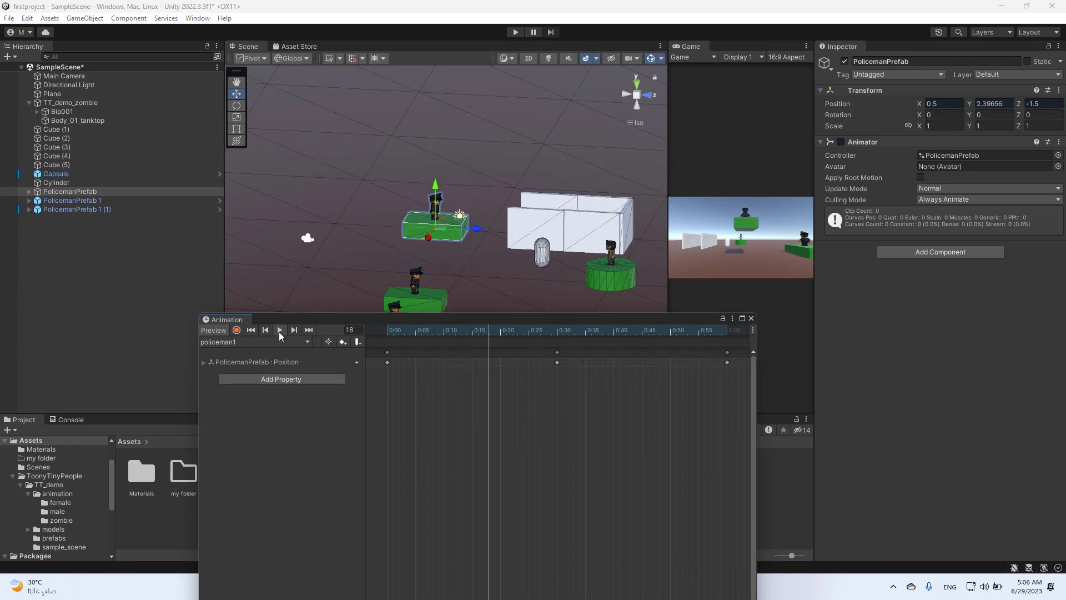
# - Create a new animation clip named policeman2 for PolicemanPrefab 1 and save it in the Assets folder
pyautogui.moveTo(647, 321); pyautogui.dragTo(633, 444)
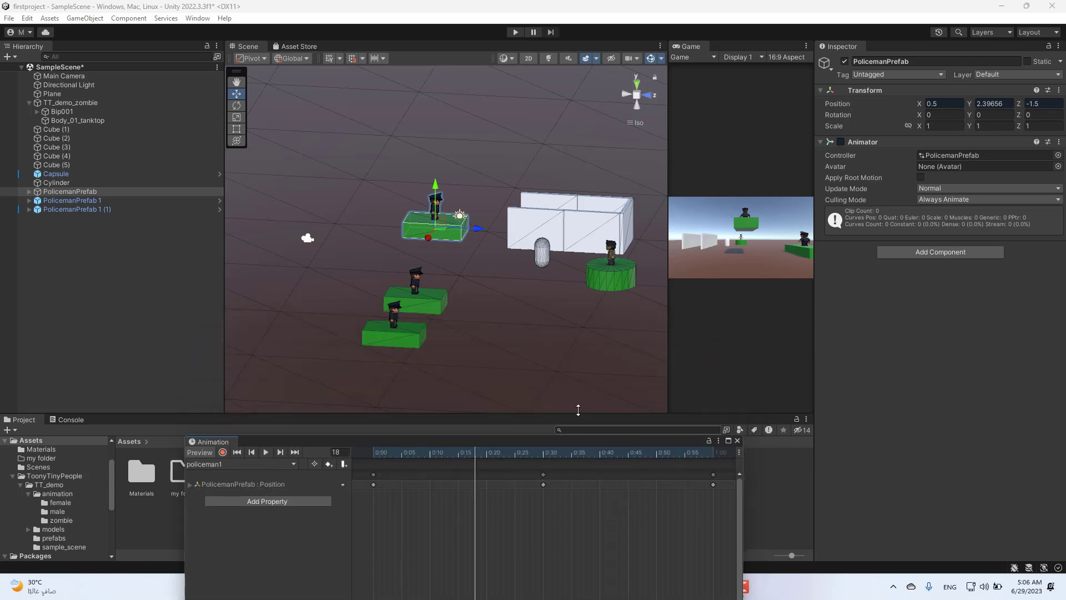
pyautogui.click(425, 306)
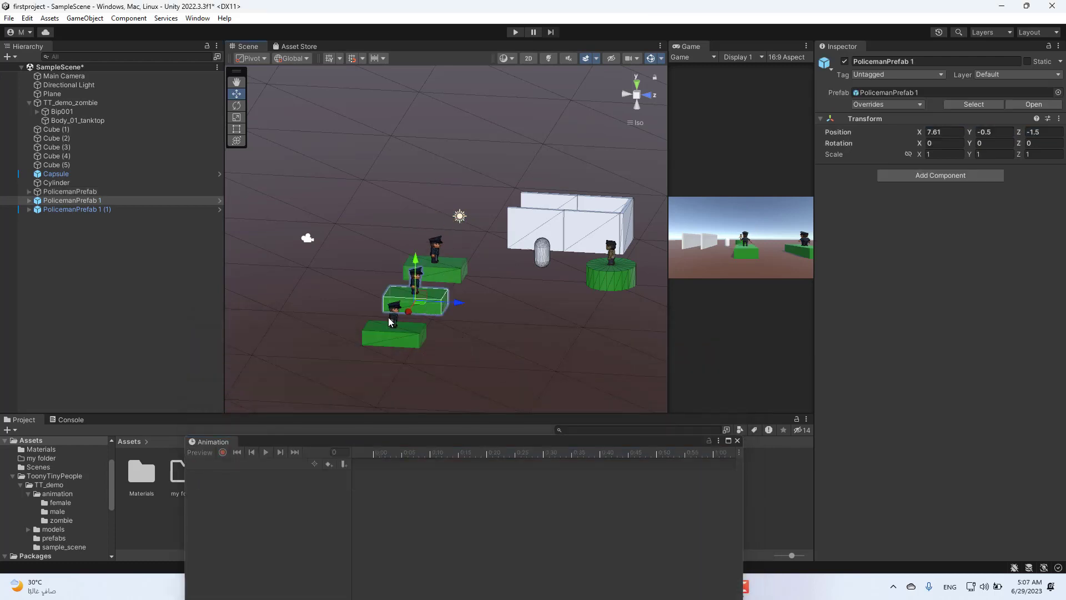
pyautogui.click(84, 200)
pyautogui.moveTo(415, 439); pyautogui.dragTo(390, 203)
pyautogui.click(522, 450)
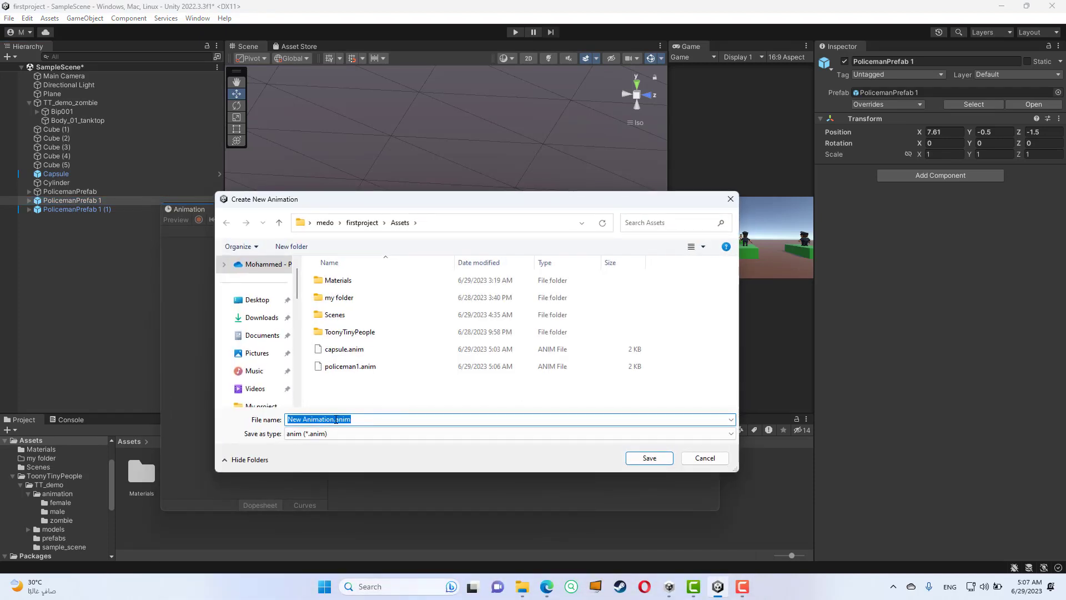
pyautogui.moveTo(334, 419); pyautogui.dragTo(249, 413)
pyautogui.write('polic')
pyautogui.press('Return')
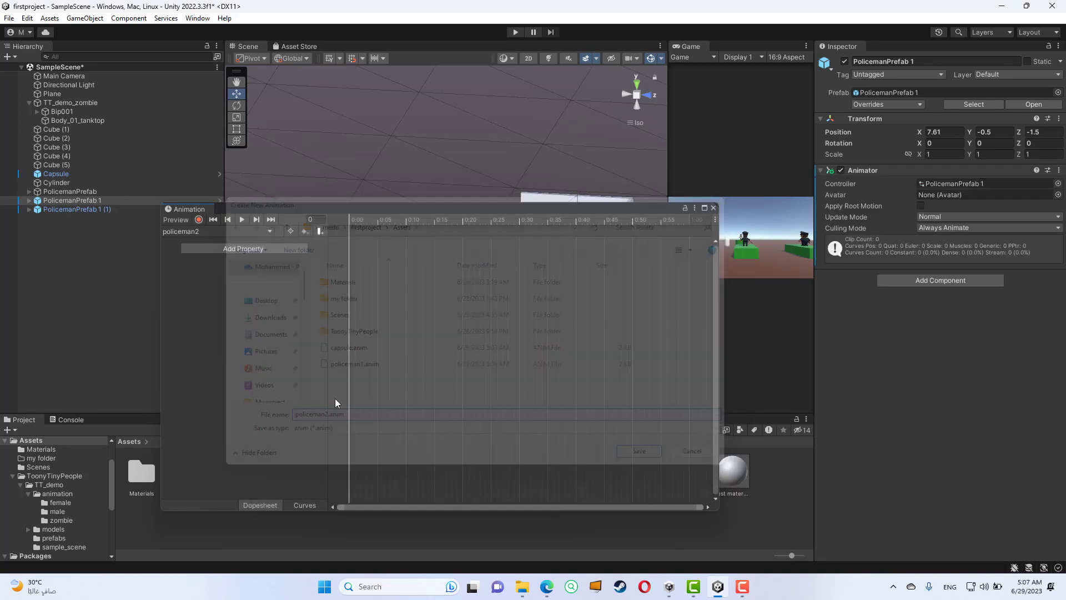
# - Add PolicemanPrefab 1's Transform Rotation property to the policeman2 clip
pyautogui.click(257, 250)
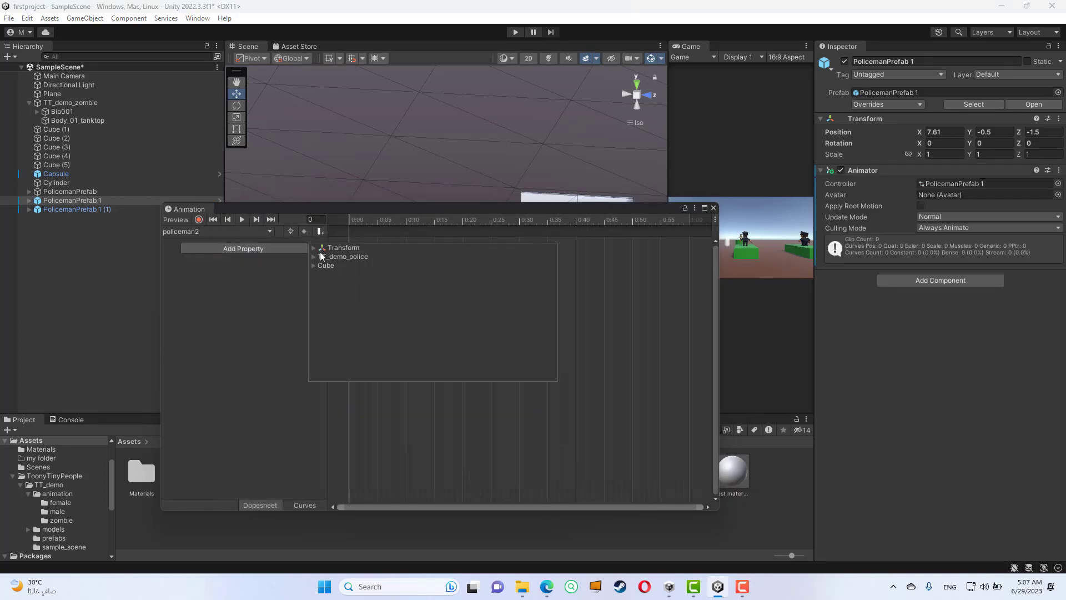
pyautogui.click(315, 248)
pyautogui.click(552, 265)
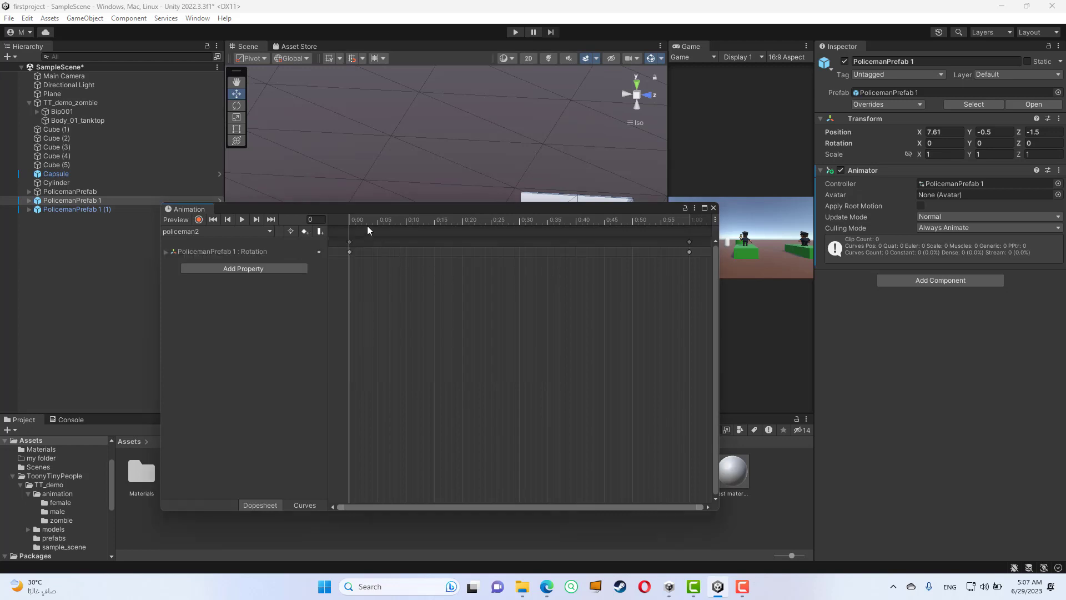
pyautogui.moveTo(408, 214); pyautogui.dragTo(391, 371)
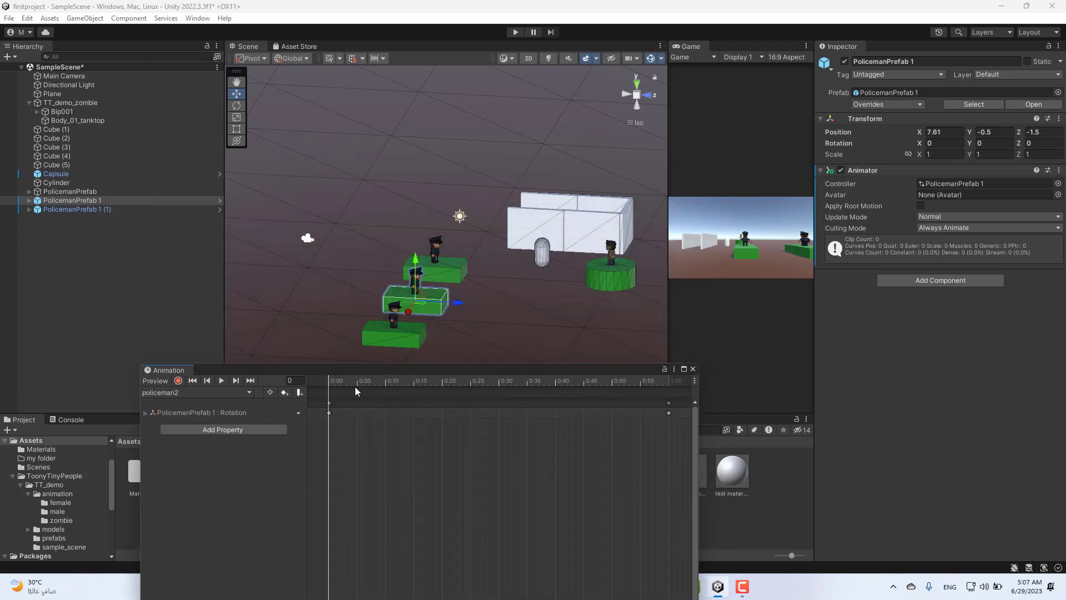
# - Key Rotation.y at 180 on frame 30 of the policeman2 clip and scrub the playhead to frame 60
pyautogui.click(504, 385)
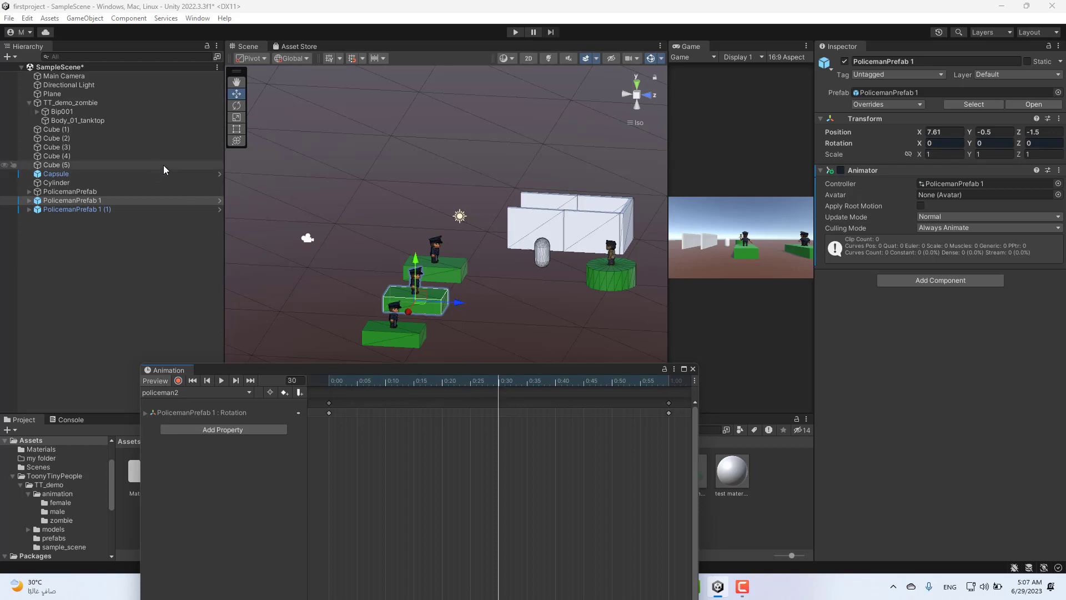
pyautogui.click(145, 413)
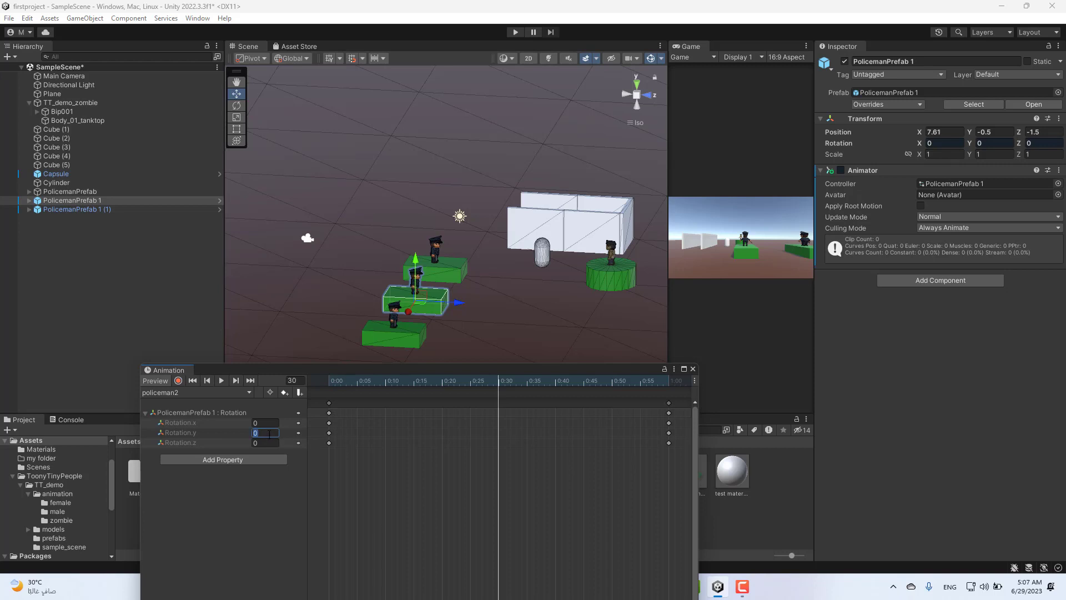
pyautogui.write('180')
pyautogui.moveTo(346, 382); pyautogui.dragTo(668, 394)
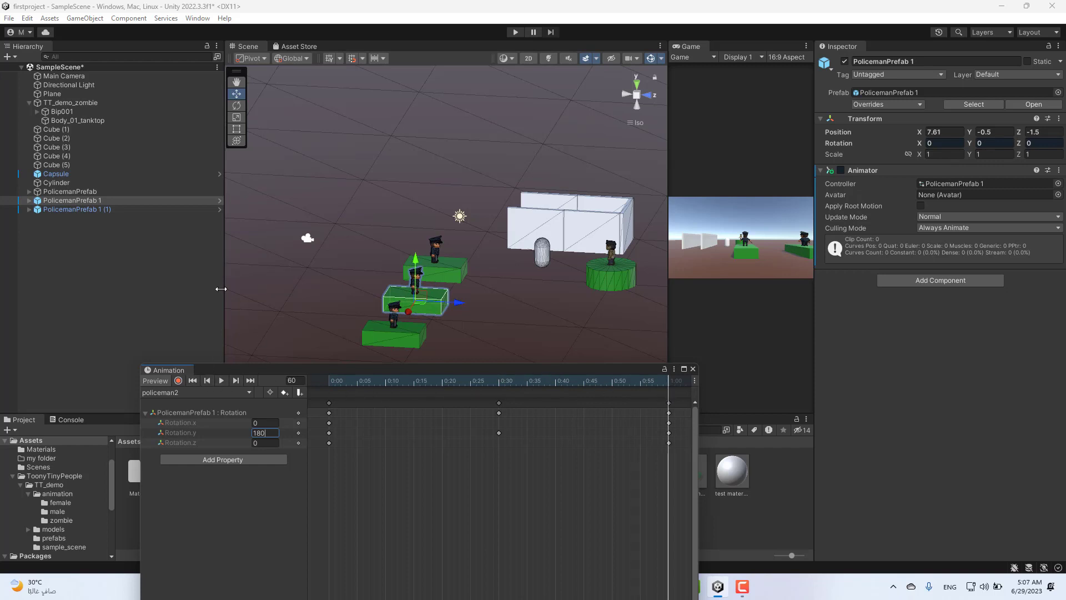
# - Create a new animation clip named pliceman3 for PolicemanPrefab 1 (1) and save it in the Assets folder
pyautogui.click(197, 264)
pyautogui.click(115, 209)
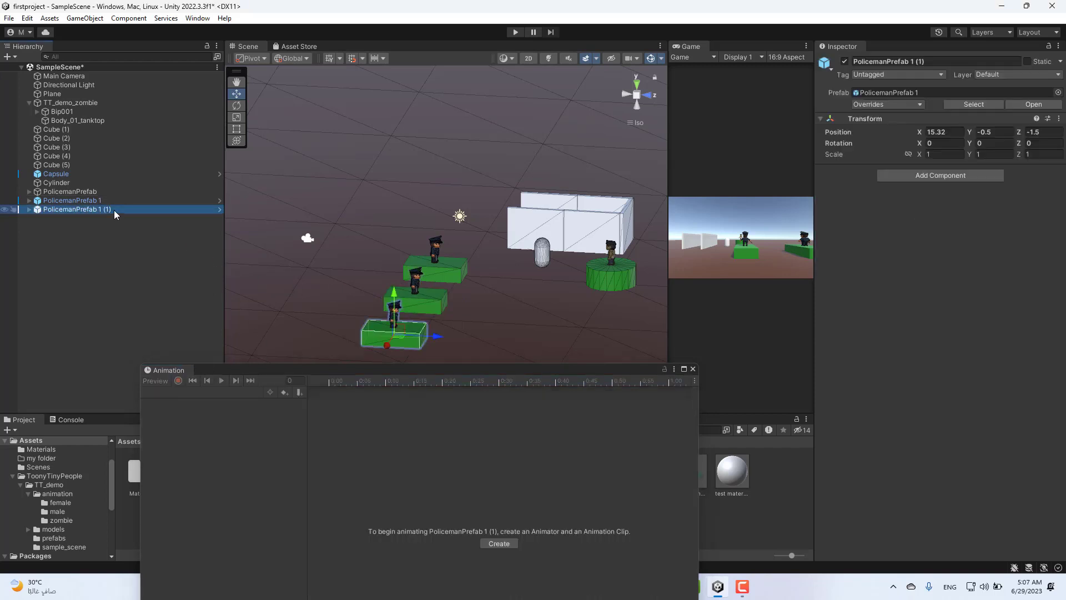
pyautogui.scroll(-1, 324, 316)
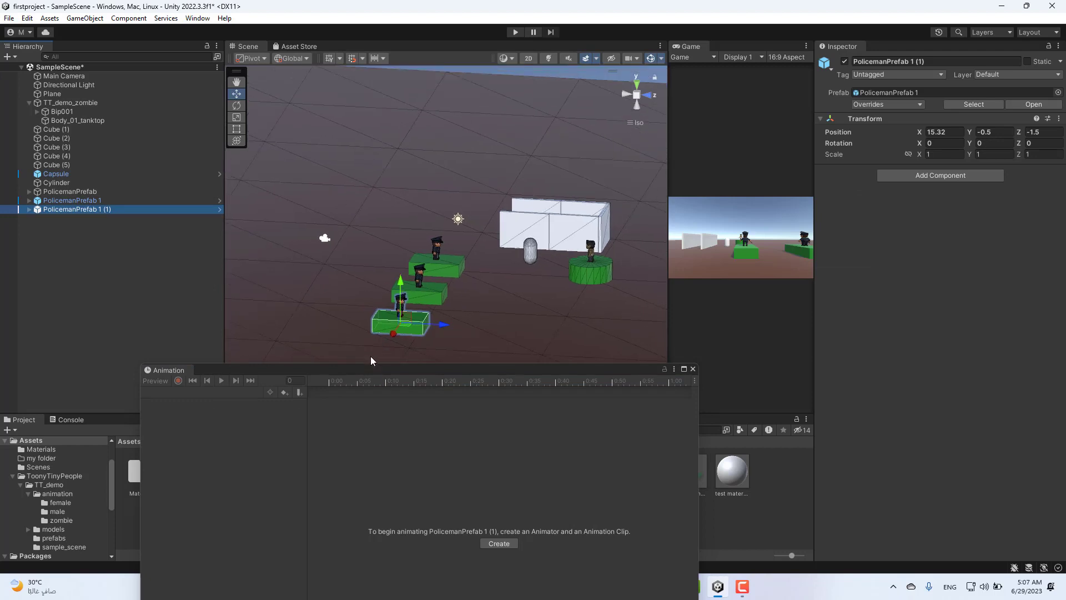
pyautogui.moveTo(508, 300); pyautogui.dragTo(415, 320, button='right')
pyautogui.moveTo(454, 310); pyautogui.dragTo(488, 292, button='middle')
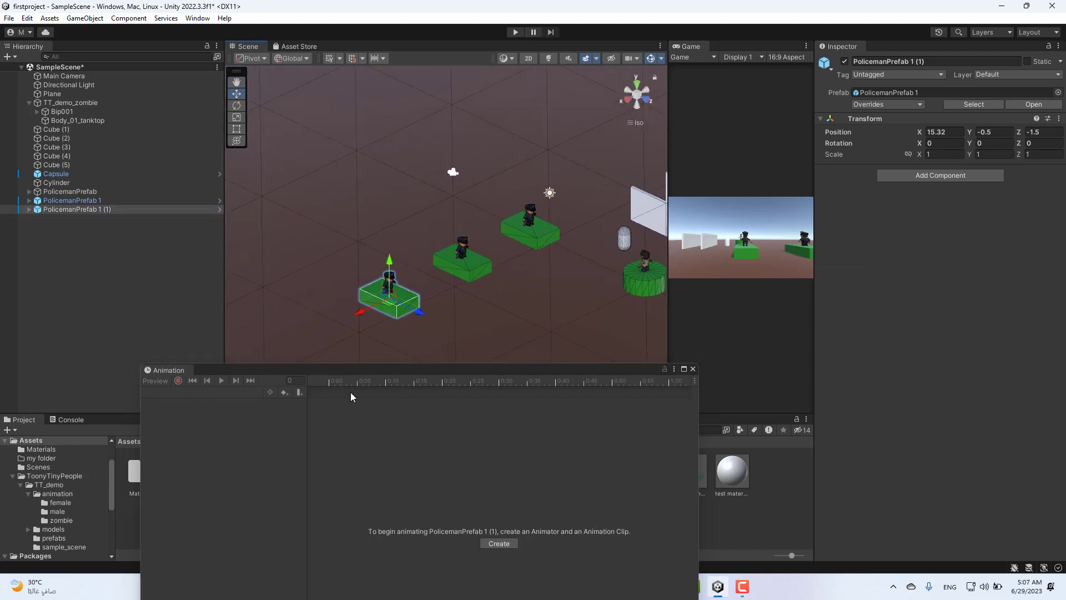
pyautogui.click(500, 545)
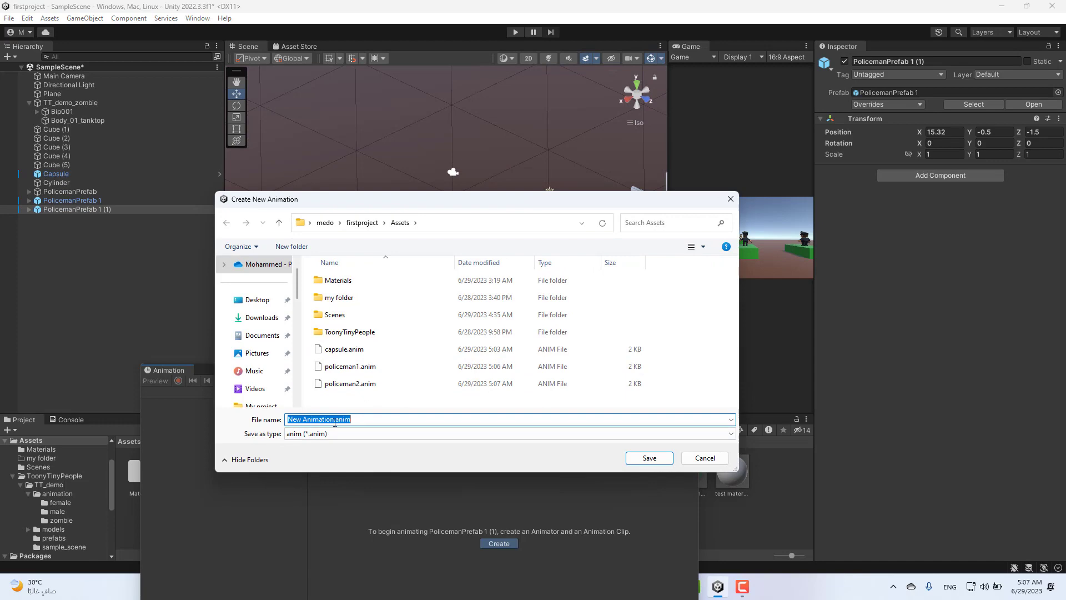
pyautogui.write('pliceman3')
pyautogui.press('Return')
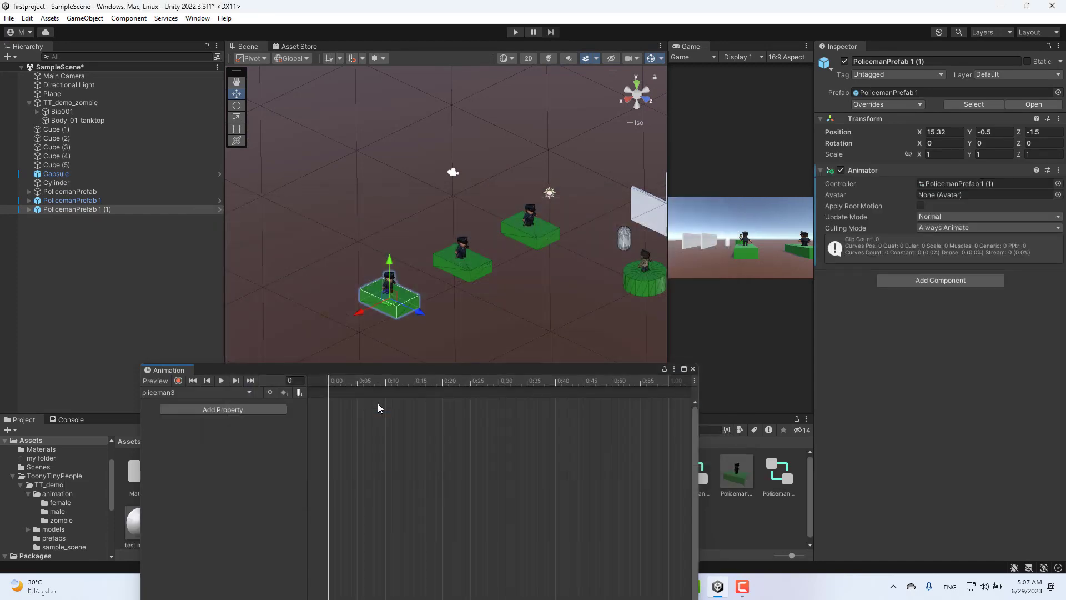
# - Add PolicemanPrefab 1 (1)'s Transform Scale property to the pliceman3 clip
pyautogui.click(239, 409)
pyautogui.click(293, 410)
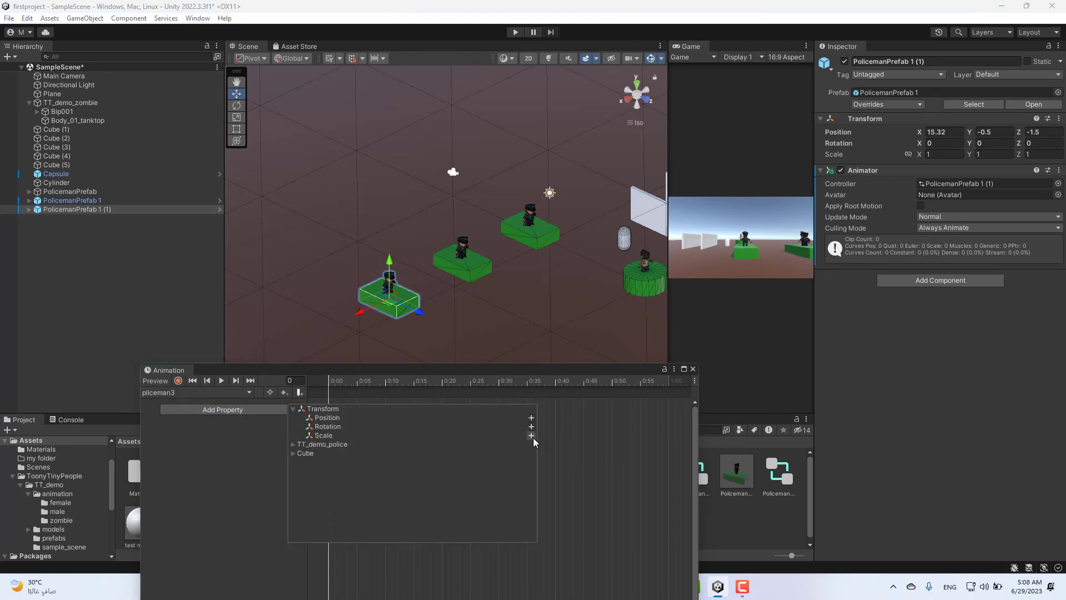
pyautogui.click(531, 436)
# - Key the X, Y and Z scale at 2 on frame 30 of the pliceman3 clip
pyautogui.moveTo(333, 382); pyautogui.dragTo(499, 385)
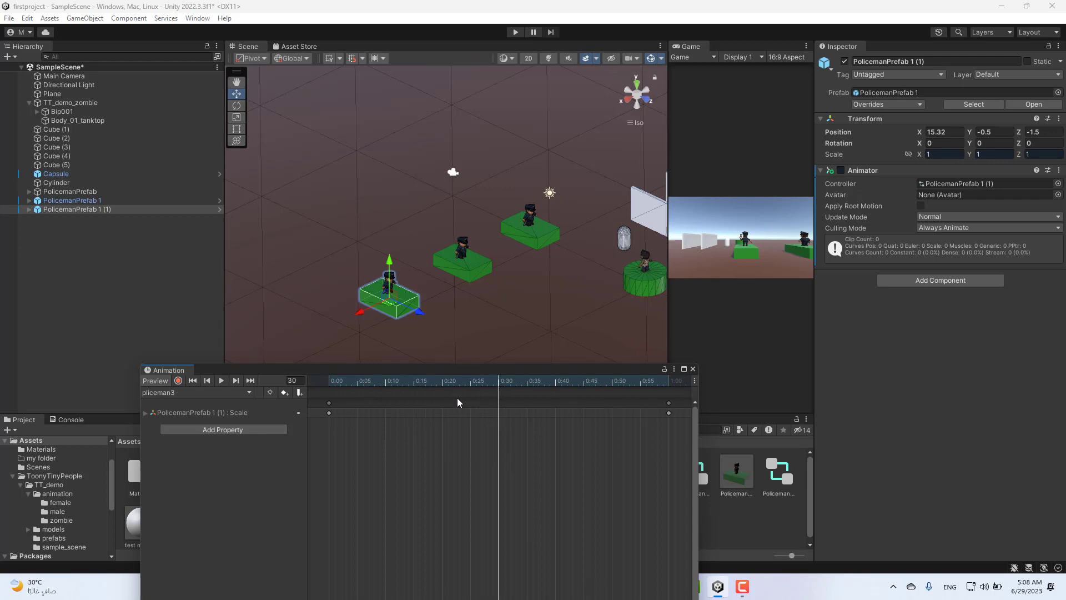
pyautogui.click(145, 415)
pyautogui.click(268, 432)
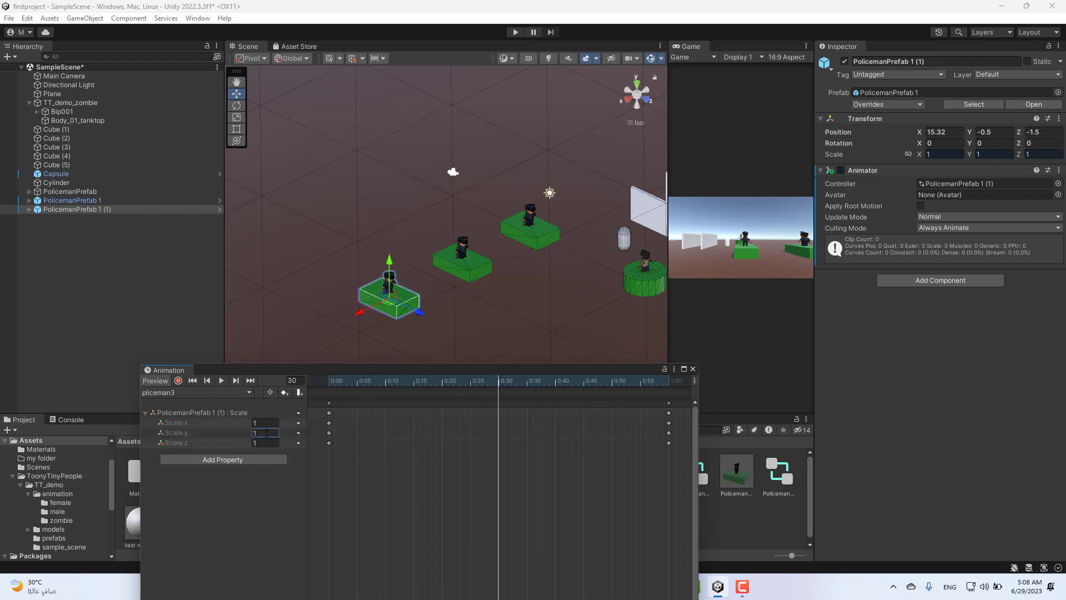
pyautogui.write('2')
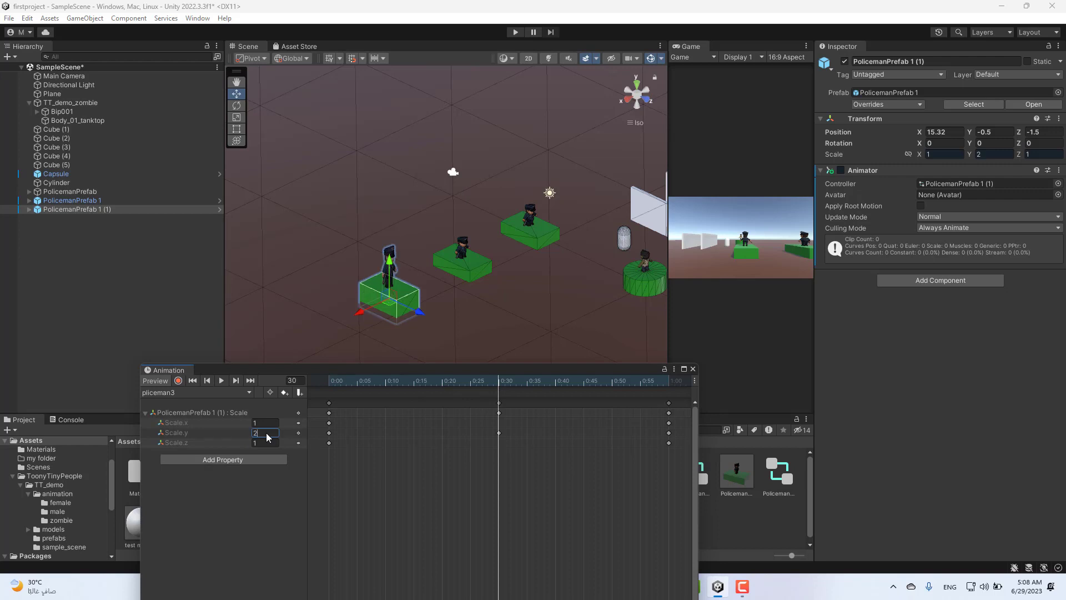
pyautogui.write('2')
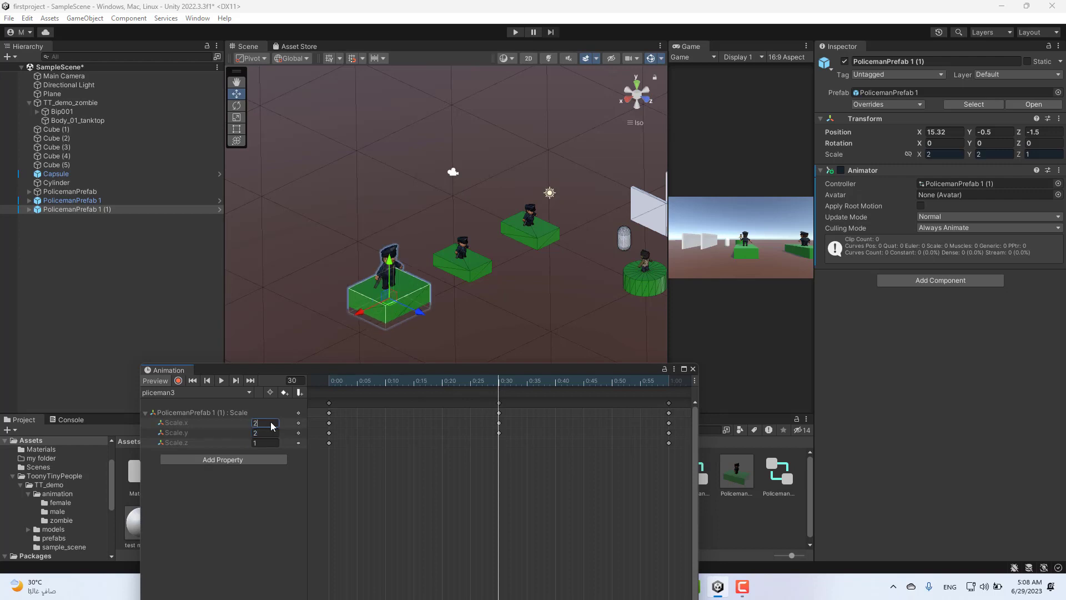
pyautogui.click(267, 443)
pyautogui.write('2')
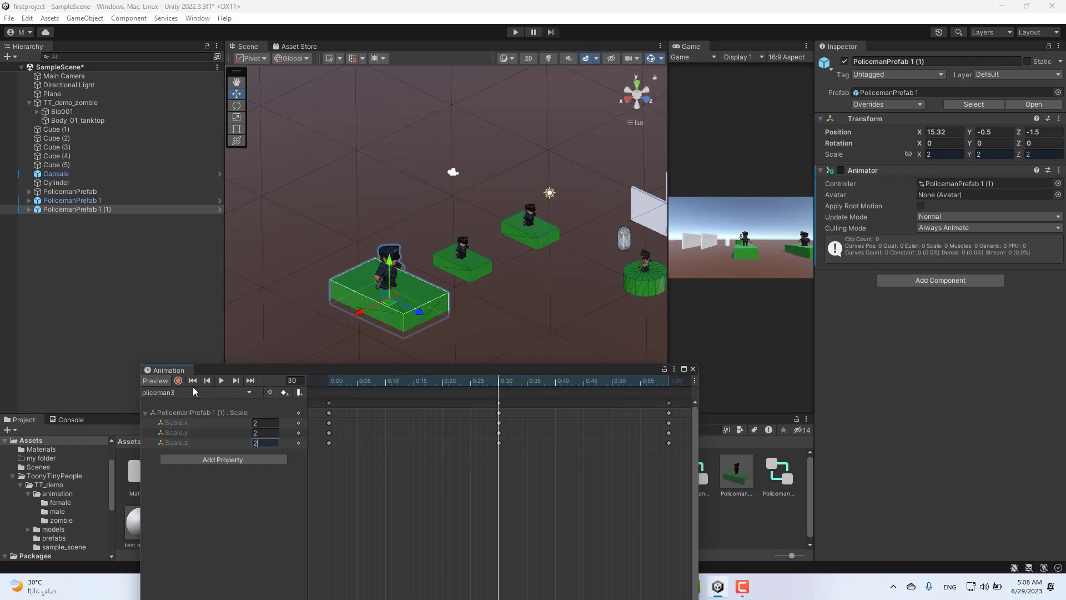
# - Preview the pliceman3 clip, deselect the object and run the scene in Play mode
pyautogui.click(221, 380)
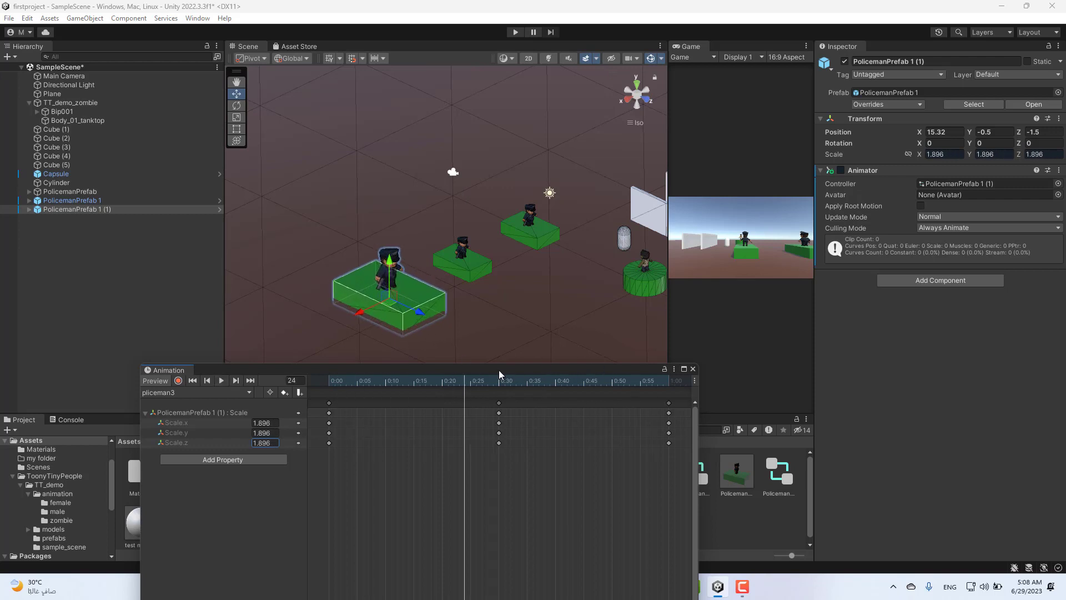
pyautogui.click(159, 276)
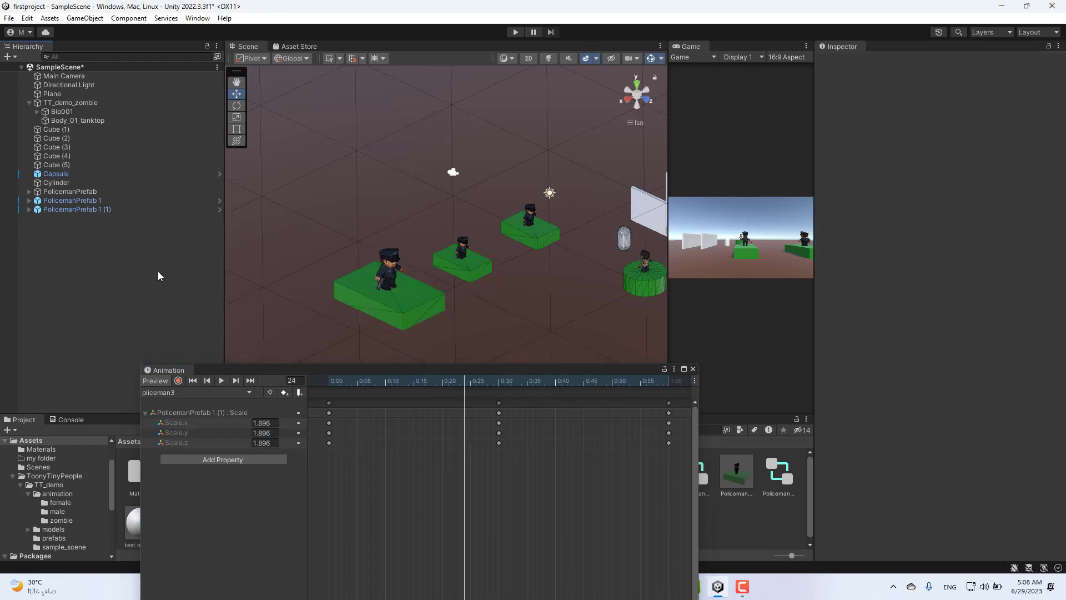
pyautogui.click(516, 33)
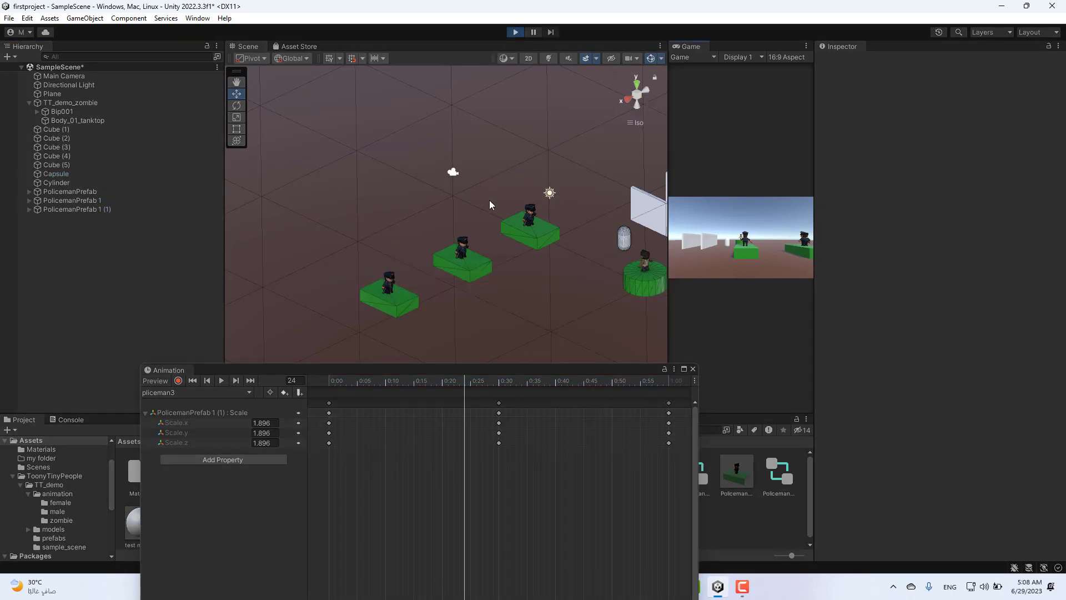
# - Widen the Scene view to watch the animated policemen and close the Animation window
pyautogui.moveTo(668, 247); pyautogui.dragTo(759, 247)
pyautogui.keyDown('alt'); pyautogui.moveTo(610, 295); pyautogui.dragTo(650, 278); pyautogui.keyUp('alt')
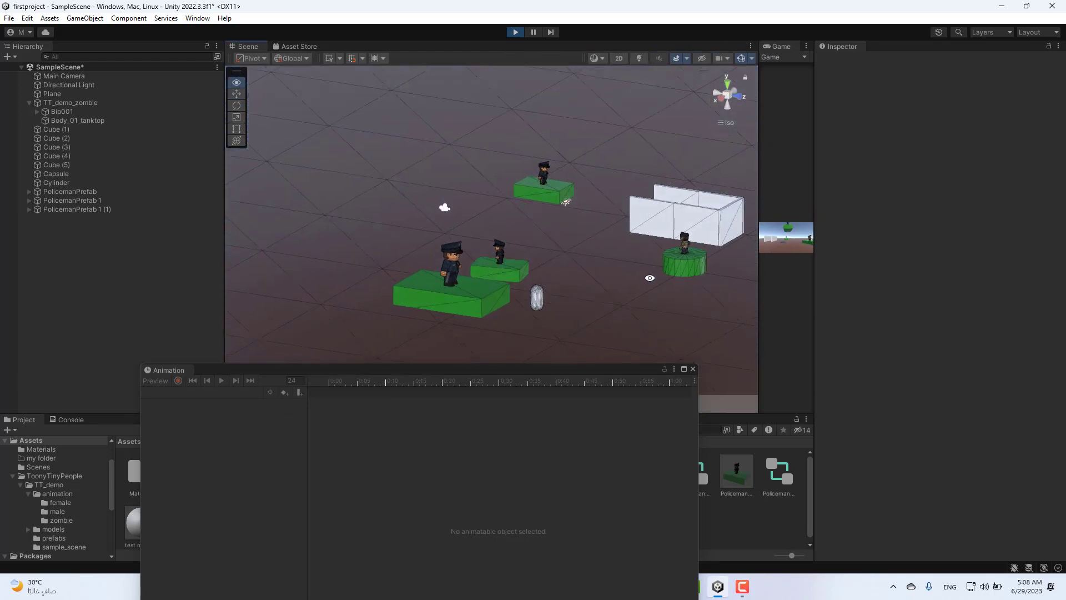
pyautogui.click(693, 369)
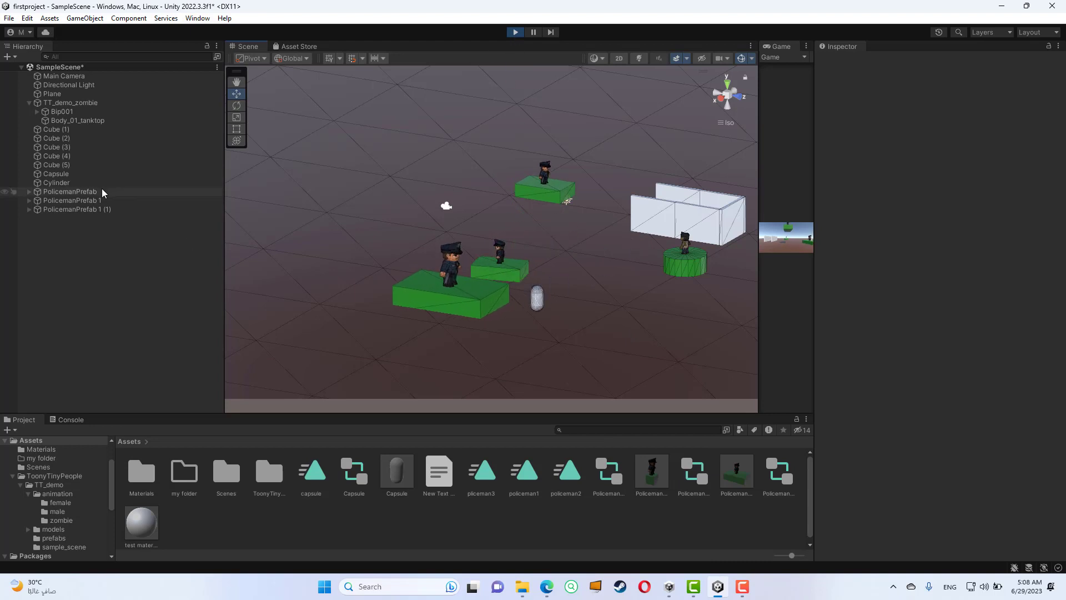
# - Show PolicemanPrefab's controller in the Animator window and dock it, enlarged, between the Scene and Game views
pyautogui.click(84, 192)
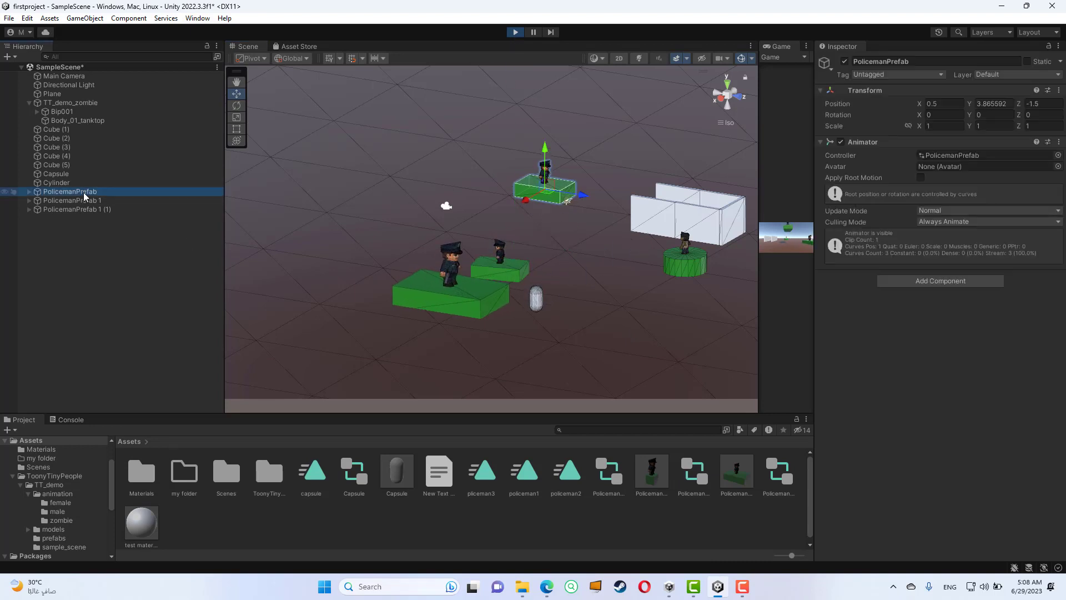
pyautogui.click(198, 18)
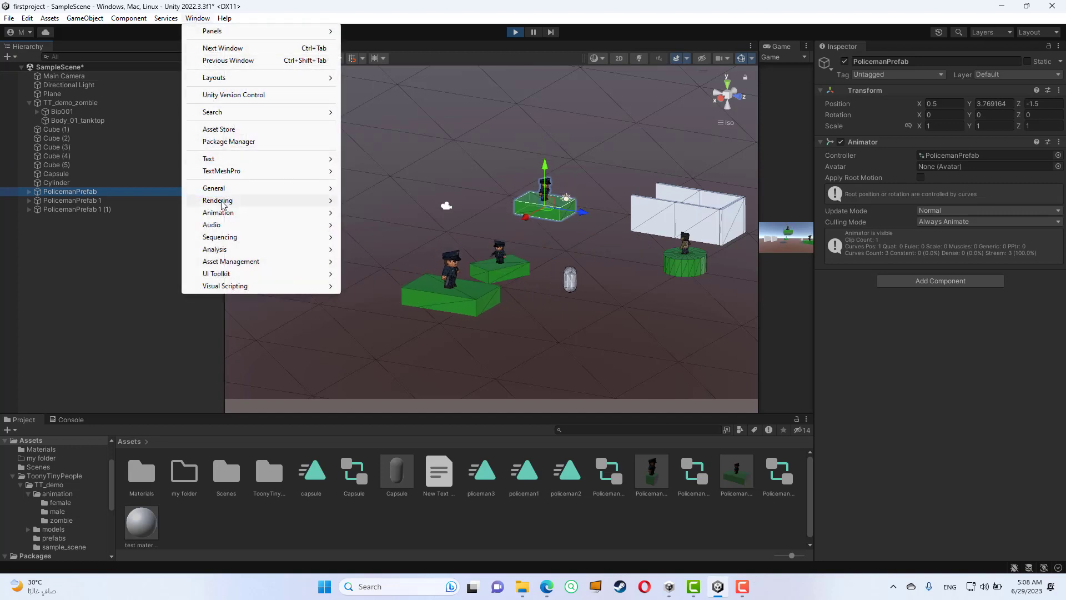
pyautogui.moveTo(272, 216)
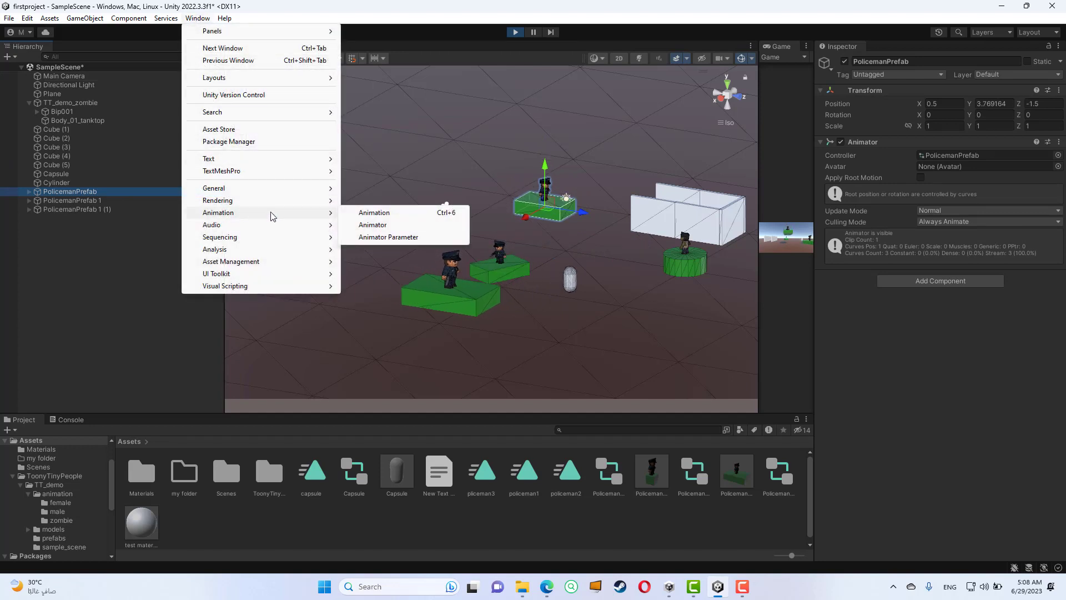
pyautogui.click(371, 225)
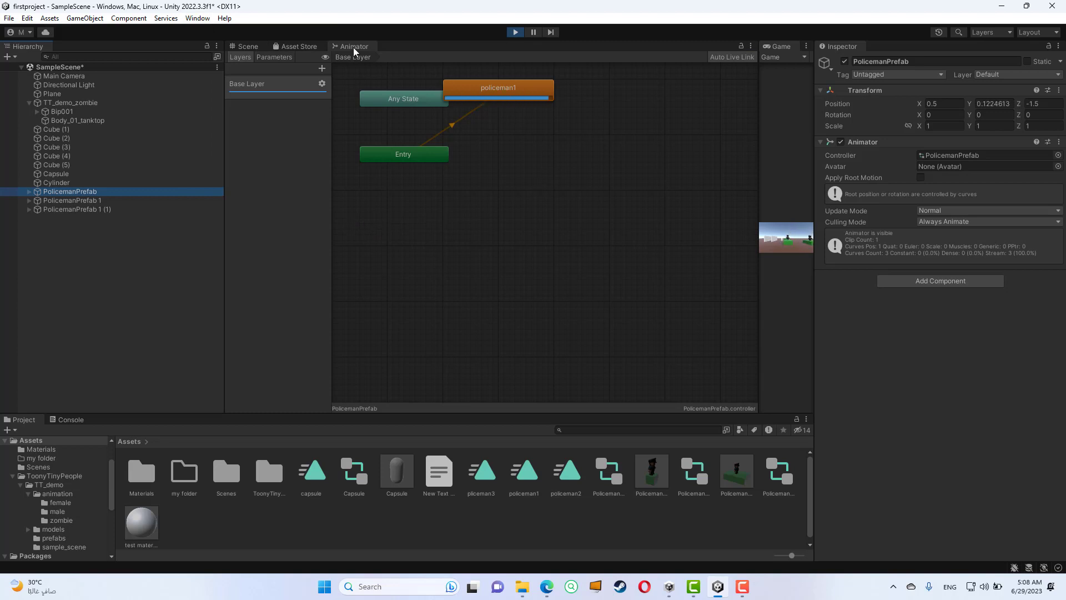
pyautogui.moveTo(354, 46); pyautogui.dragTo(655, 230)
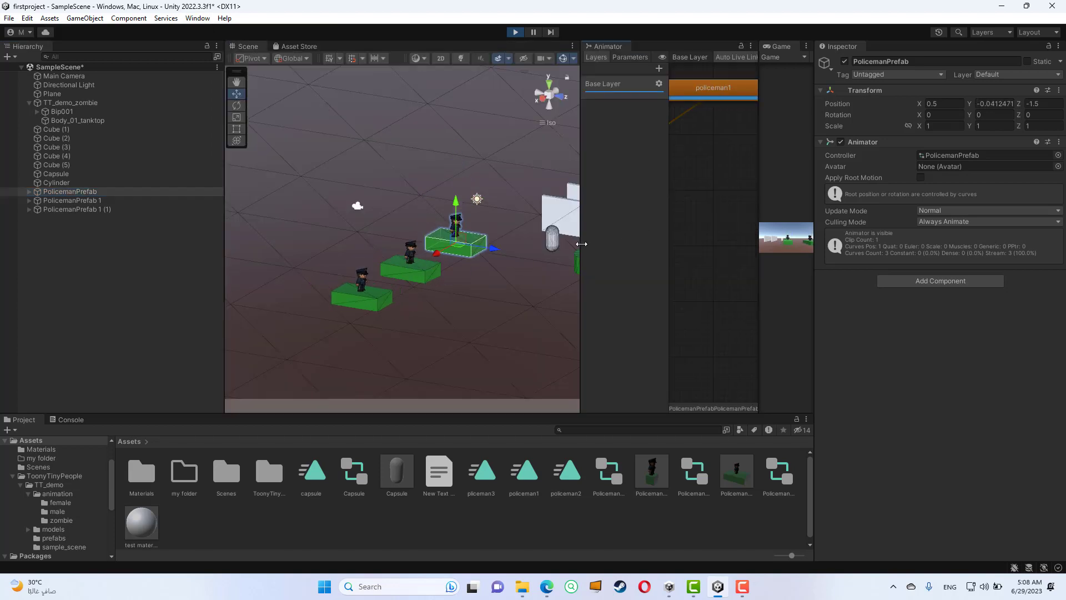
pyautogui.moveTo(580, 238); pyautogui.dragTo(482, 238)
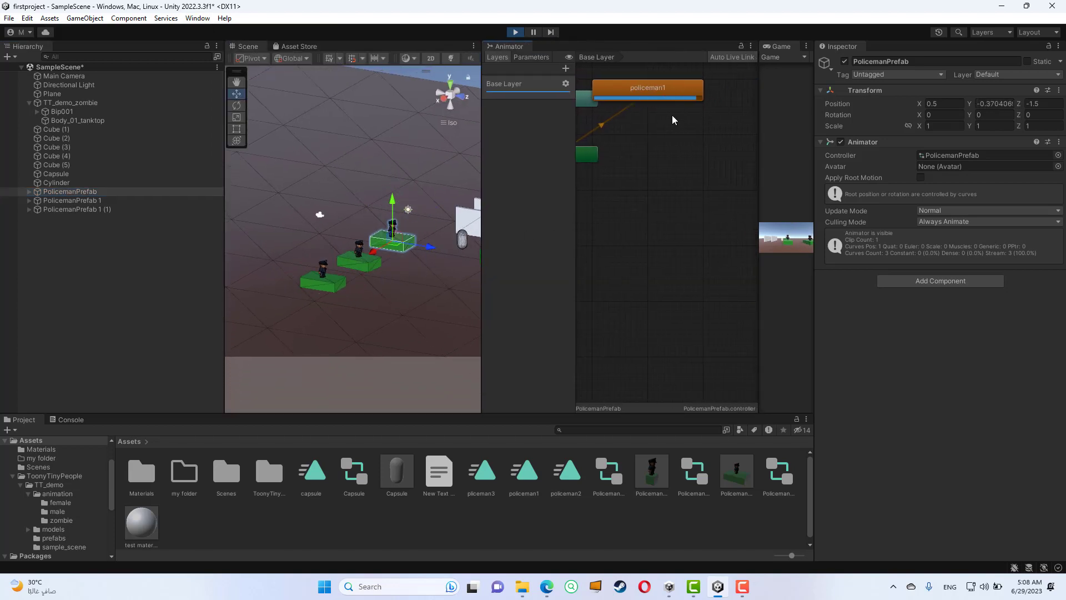
# - Place the policeman1 state beside the Entry node and examine its playback progress in the Animator graph
pyautogui.moveTo(672, 88); pyautogui.dragTo(697, 149)
pyautogui.scroll(-5, 665, 182)
pyautogui.moveTo(640, 205); pyautogui.dragTo(652, 251, button='middle')
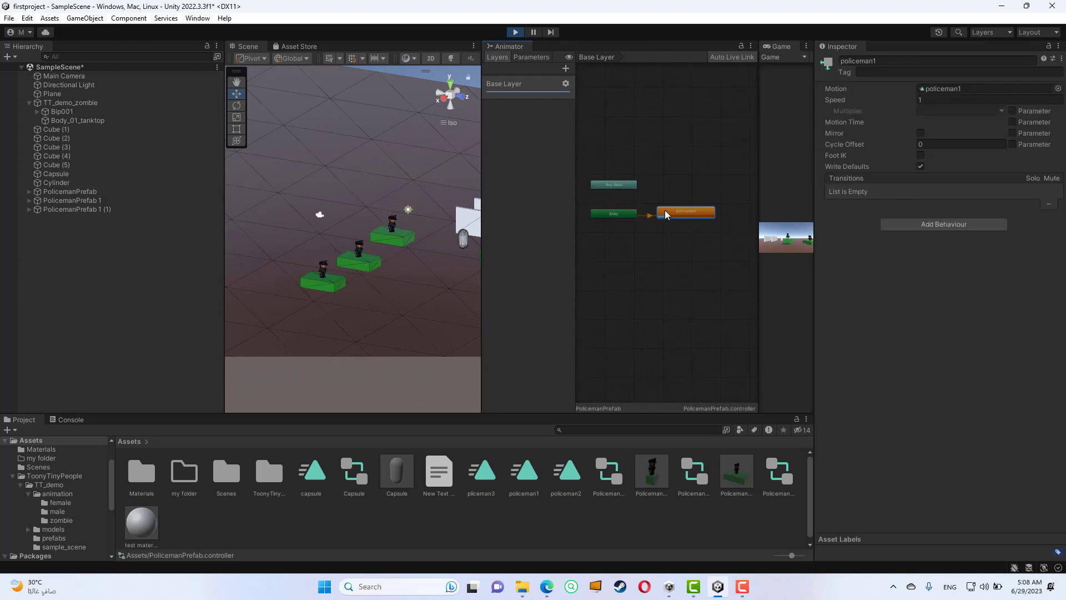
pyautogui.scroll(10, 672, 216)
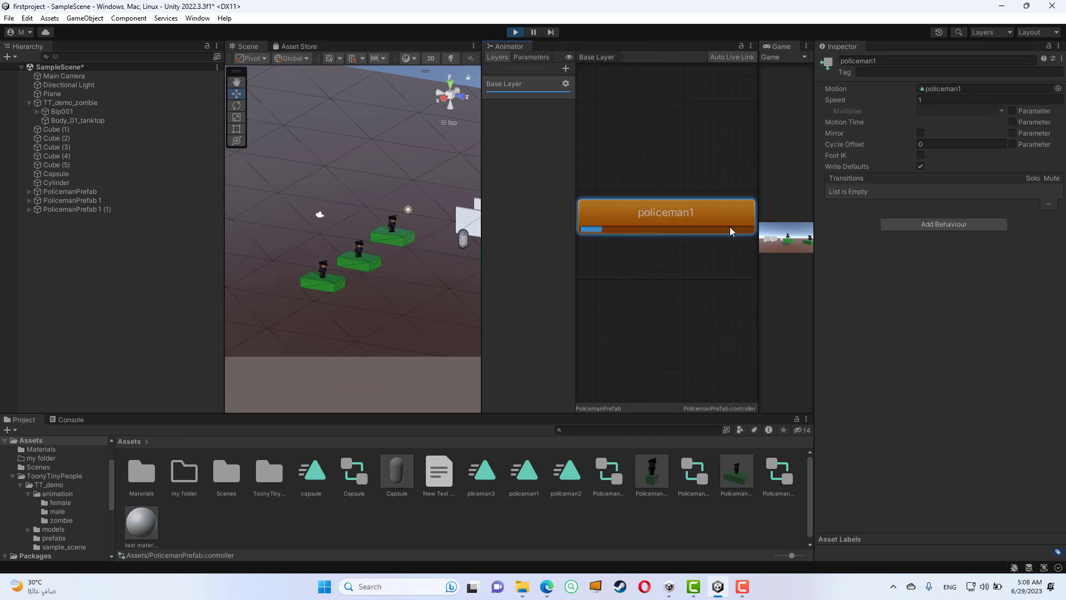
pyautogui.scroll(-5, 711, 233)
pyautogui.scroll(5, 708, 233)
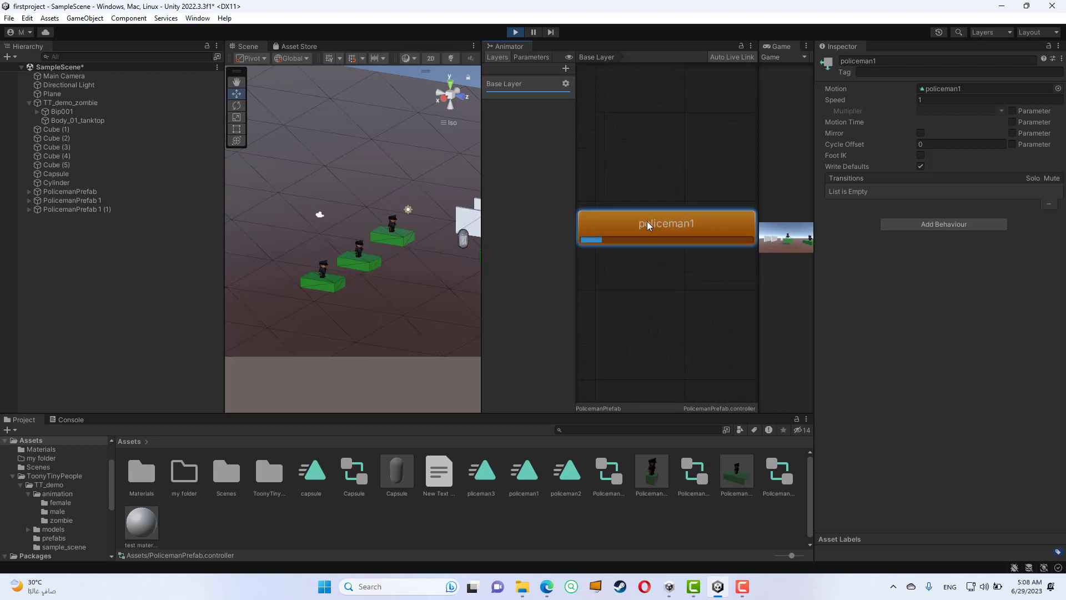
pyautogui.scroll(-5, 689, 276)
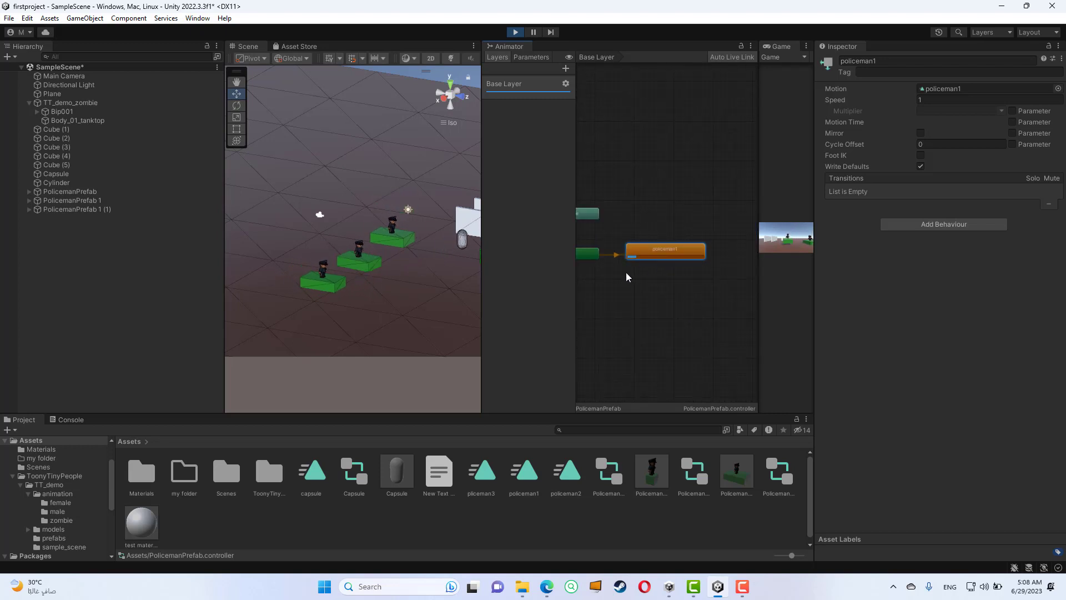
pyautogui.scroll(3, 618, 258)
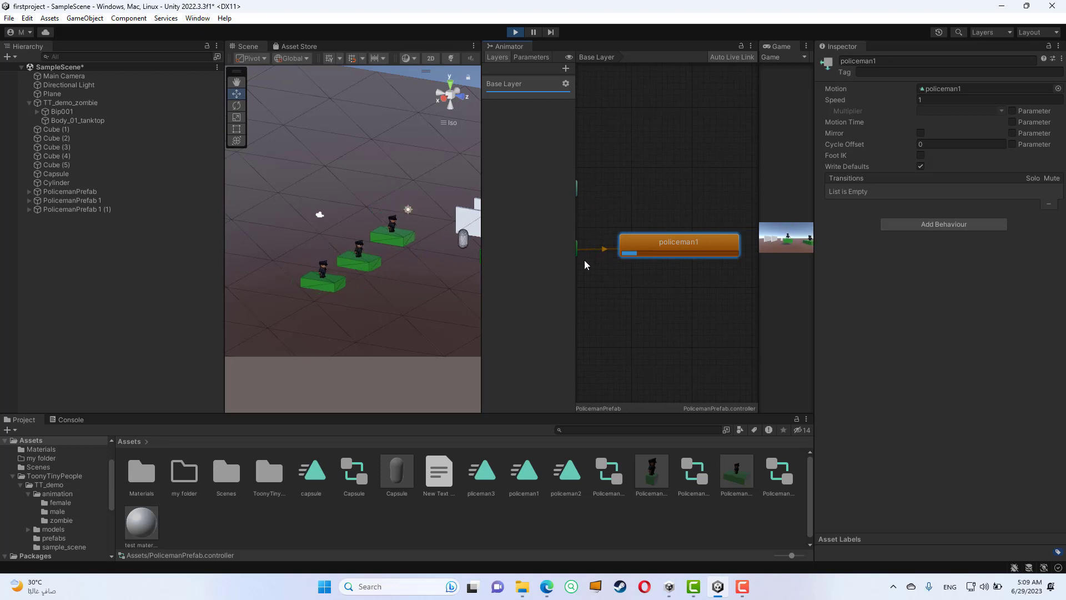
pyautogui.moveTo(576, 262); pyautogui.dragTo(599, 265)
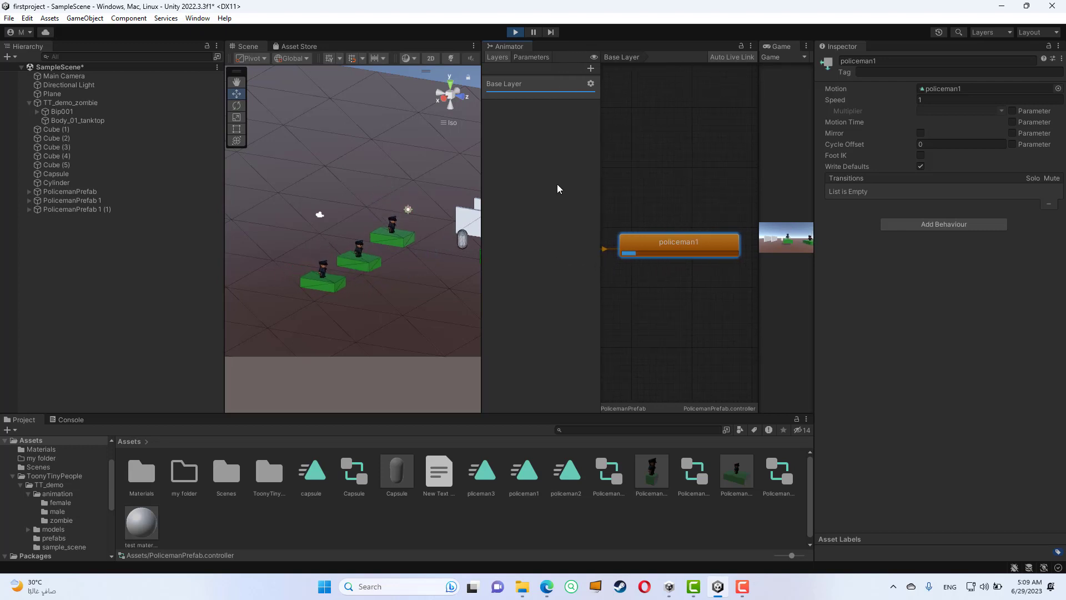
# - Exit Play mode and widen the Scene view again
pyautogui.click(515, 34)
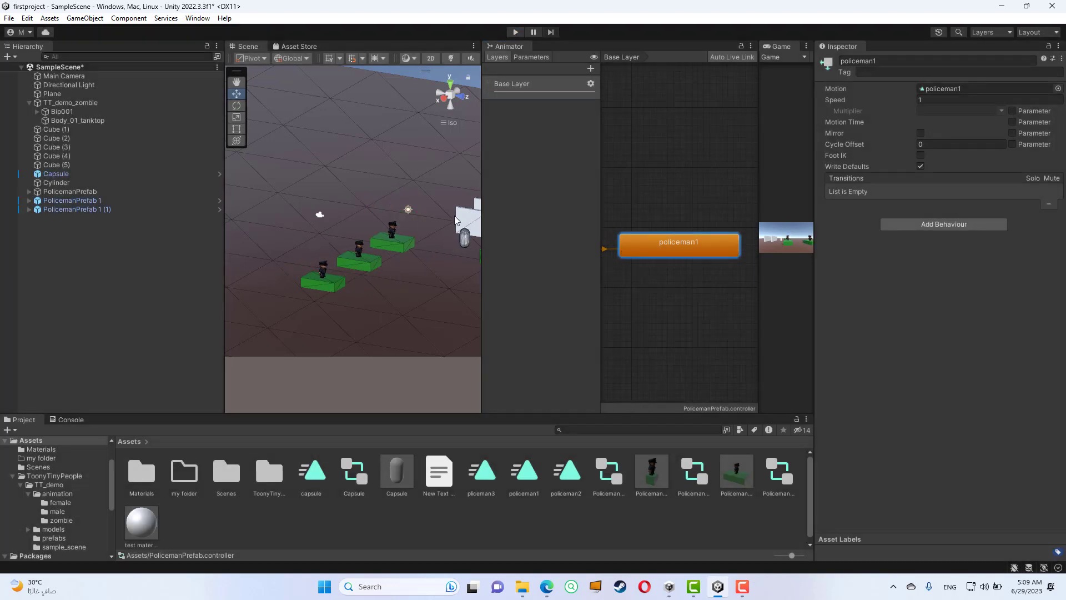
pyautogui.moveTo(480, 186); pyautogui.dragTo(620, 183)
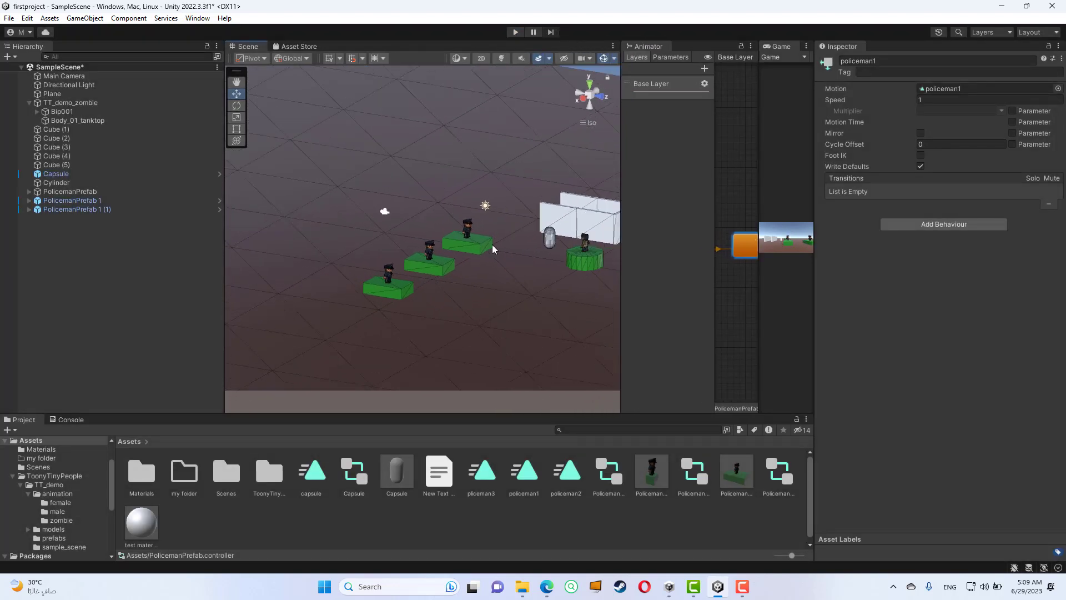
pyautogui.keyDown('alt'); pyautogui.moveTo(396, 298); pyautogui.dragTo(426, 276); pyautogui.keyUp('alt')
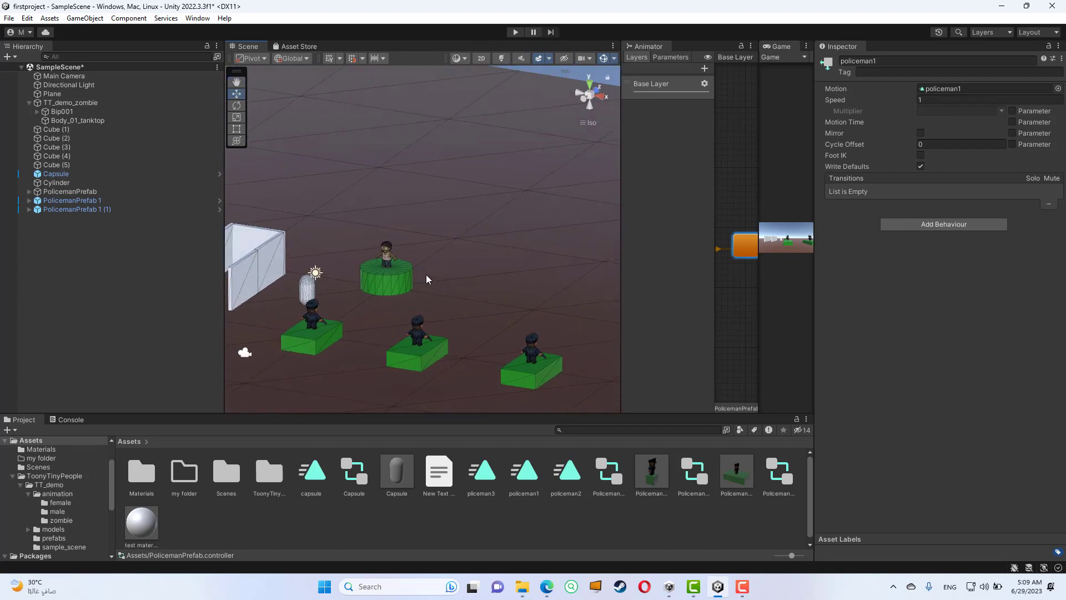
# - Select the TT_demo_zombie root object and collapse its child hierarchy
pyautogui.scroll(3, 376, 256)
pyautogui.scroll(-1, 453, 235)
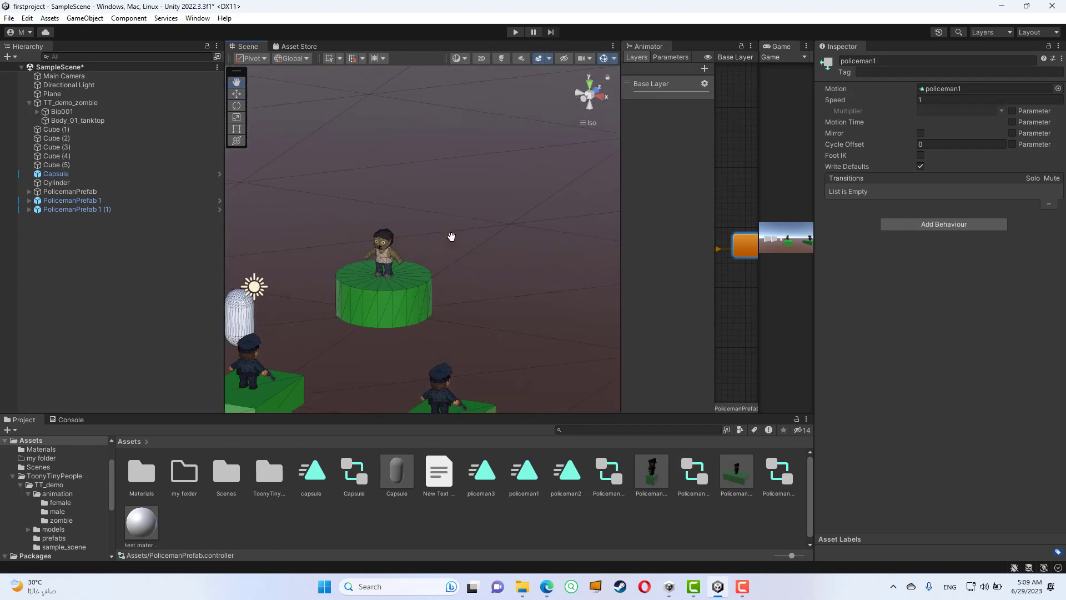
pyautogui.scroll(2, 454, 211)
pyautogui.click(454, 211)
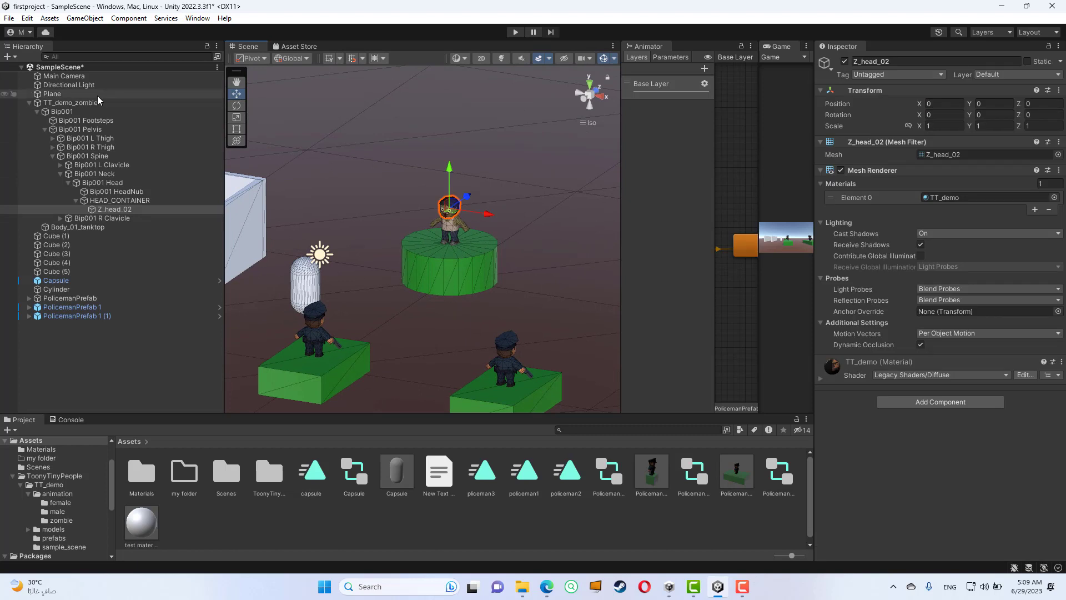
pyautogui.click(63, 103)
pyautogui.click(29, 103)
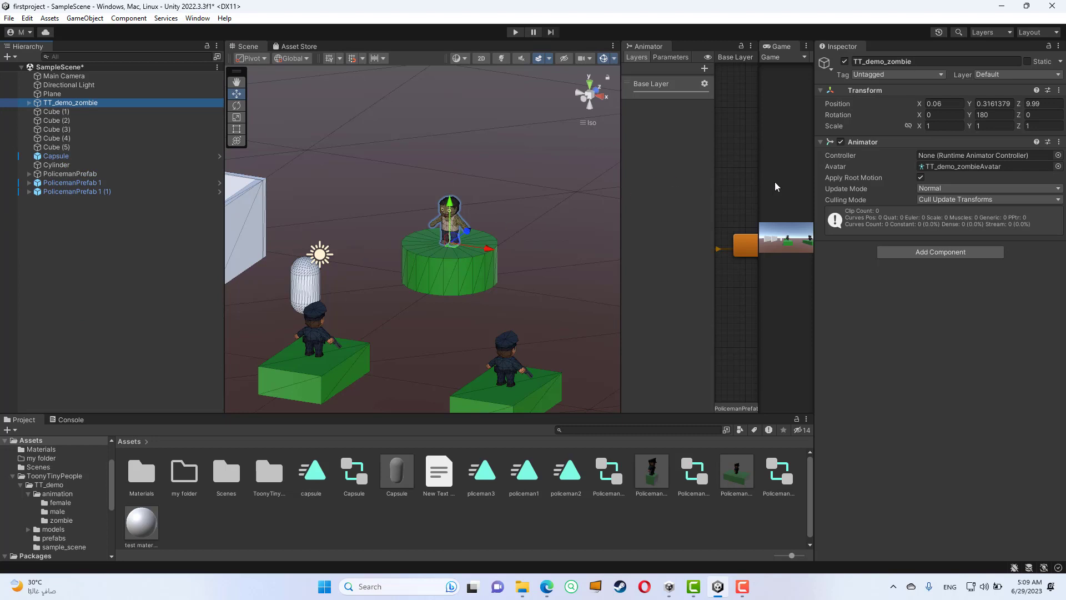
# - Locate the avatar asset assigned to TT_demo_zombie, inspect its source FBX model's rig settings and collapse the model's sub-assets
pyautogui.click(973, 166)
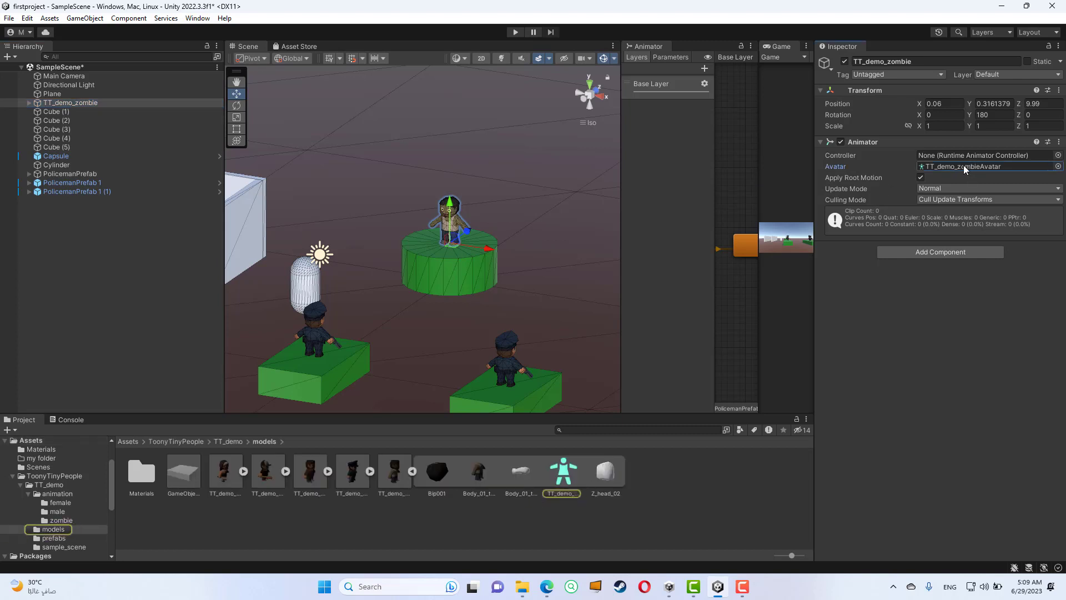
pyautogui.click(569, 481)
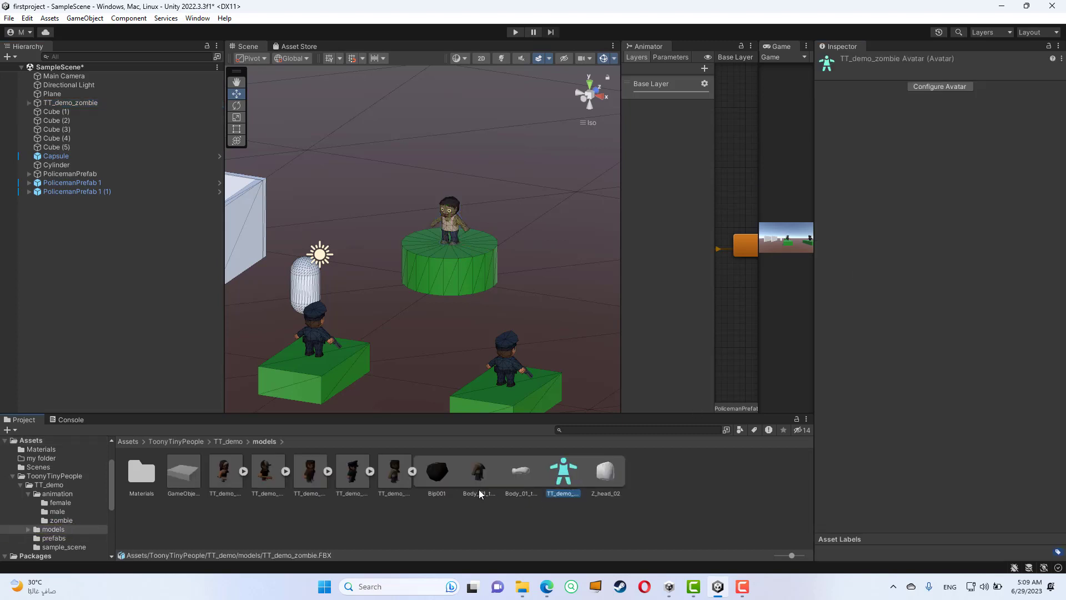
pyautogui.click(399, 481)
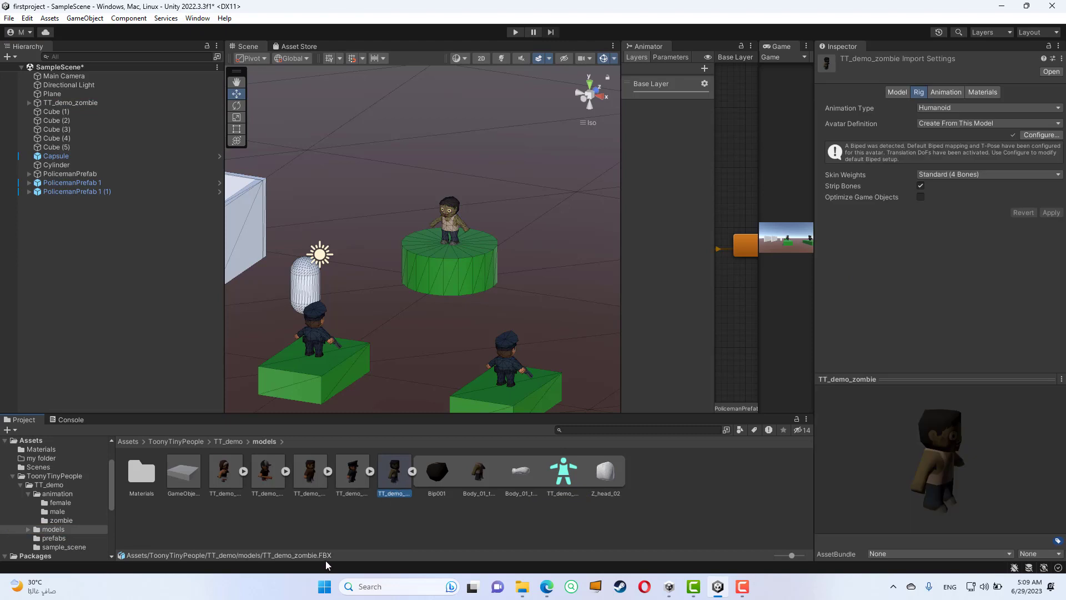
pyautogui.click(412, 471)
pyautogui.click(412, 471)
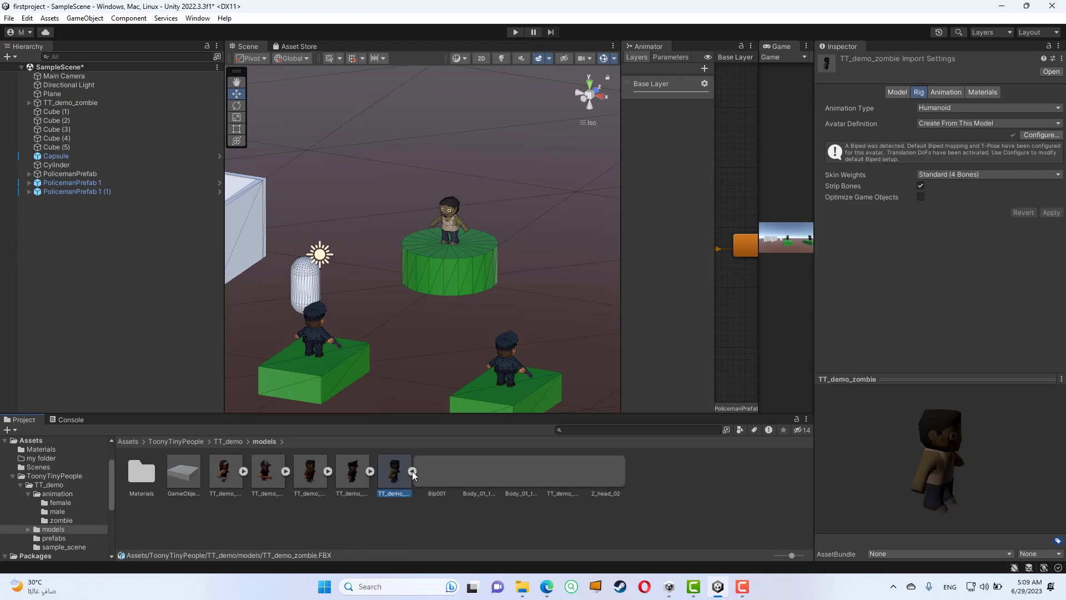
pyautogui.click(412, 472)
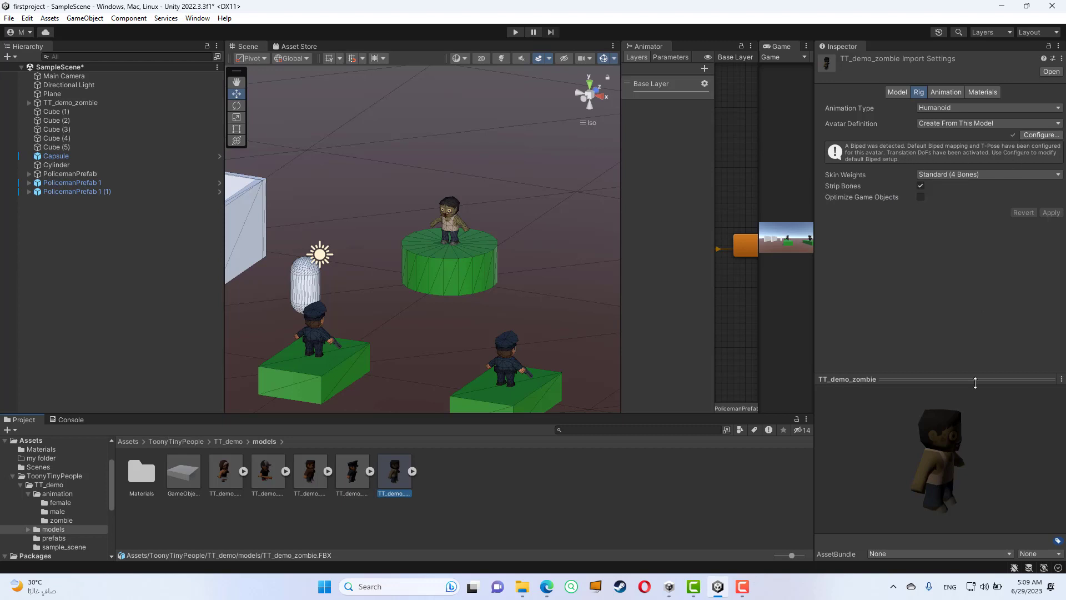
# - Examine the TT_demo_zombie model from several angles in its import preview
pyautogui.moveTo(935, 464); pyautogui.dragTo(884, 440)
pyautogui.moveTo(914, 461); pyautogui.dragTo(952, 465)
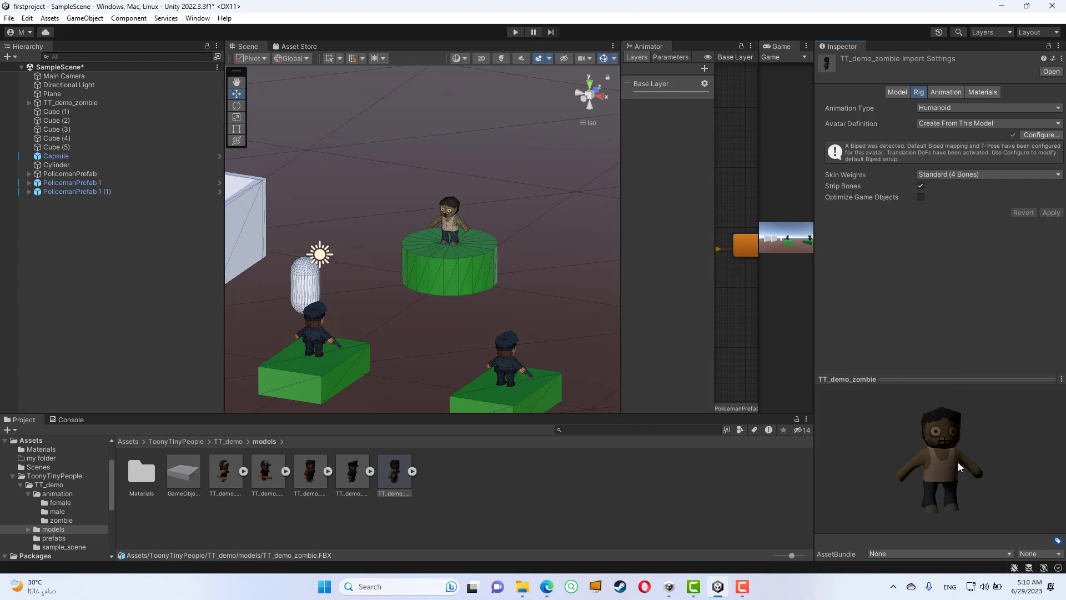
pyautogui.moveTo(958, 462); pyautogui.dragTo(985, 467)
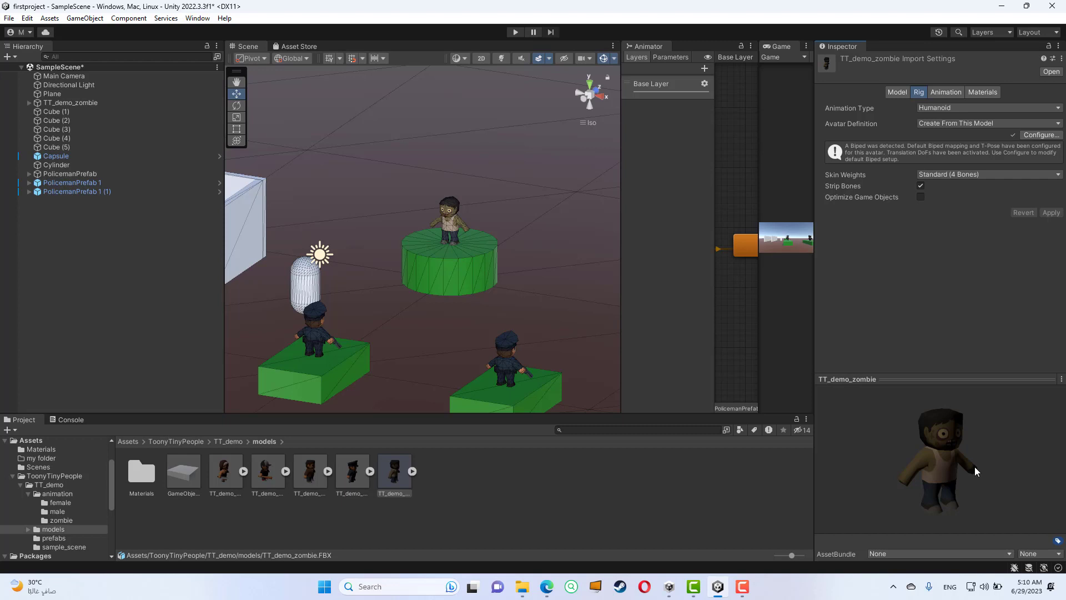
pyautogui.moveTo(974, 466); pyautogui.dragTo(991, 391)
# - Open the avatar configuration of TT_demo_zombie and examine its bone mapping on the model from the front
pyautogui.click(1031, 134)
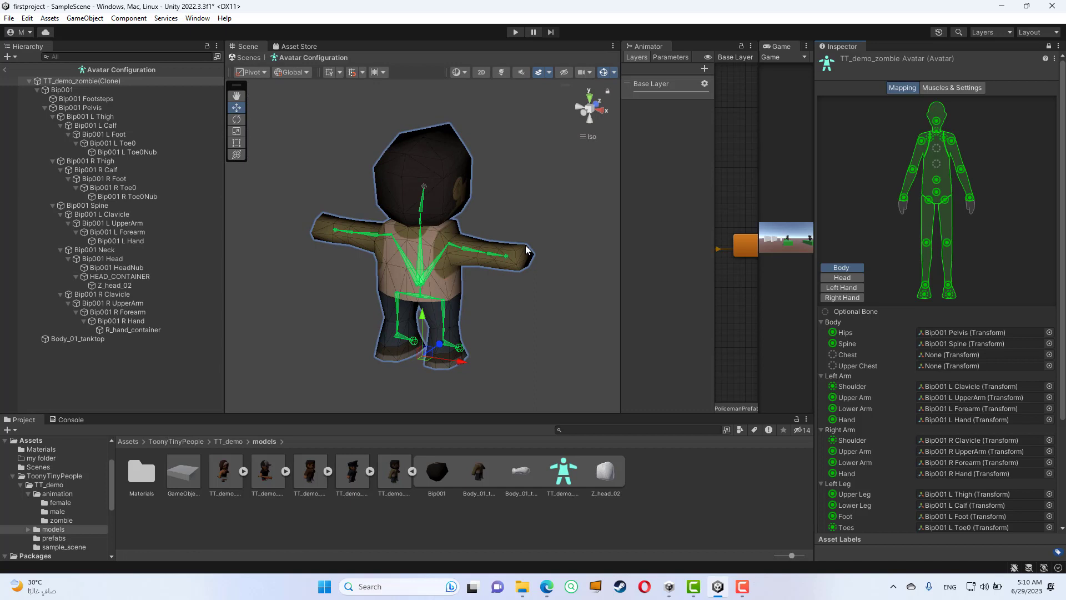
pyautogui.keyDown('alt'); pyautogui.moveTo(537, 255); pyautogui.dragTo(344, 230); pyautogui.keyUp('alt')
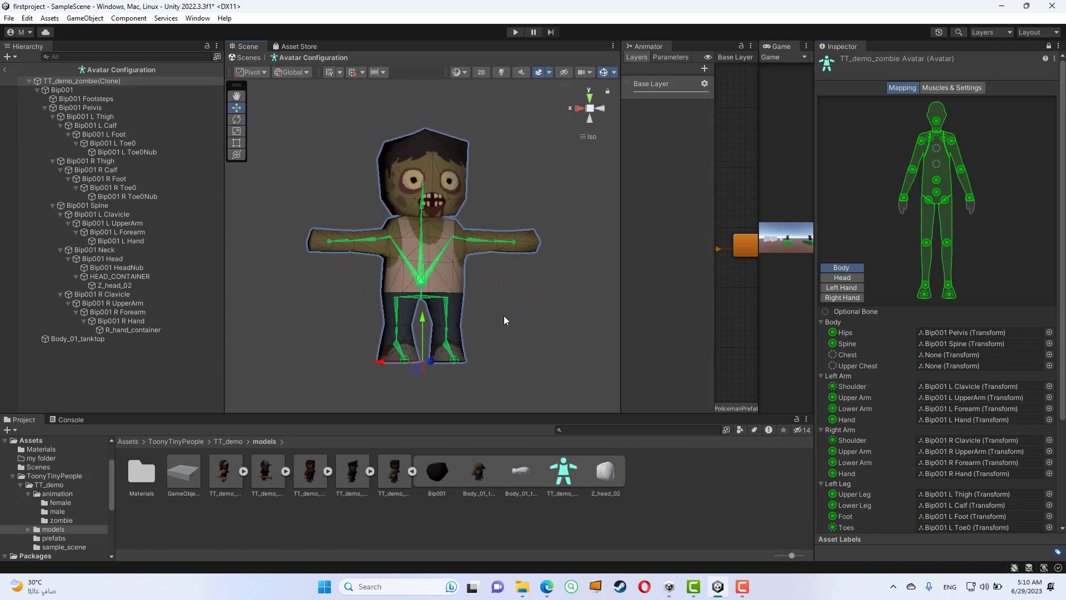
pyautogui.keyDown('alt'); pyautogui.moveTo(504, 321); pyautogui.dragTo(444, 334); pyautogui.keyUp('alt')
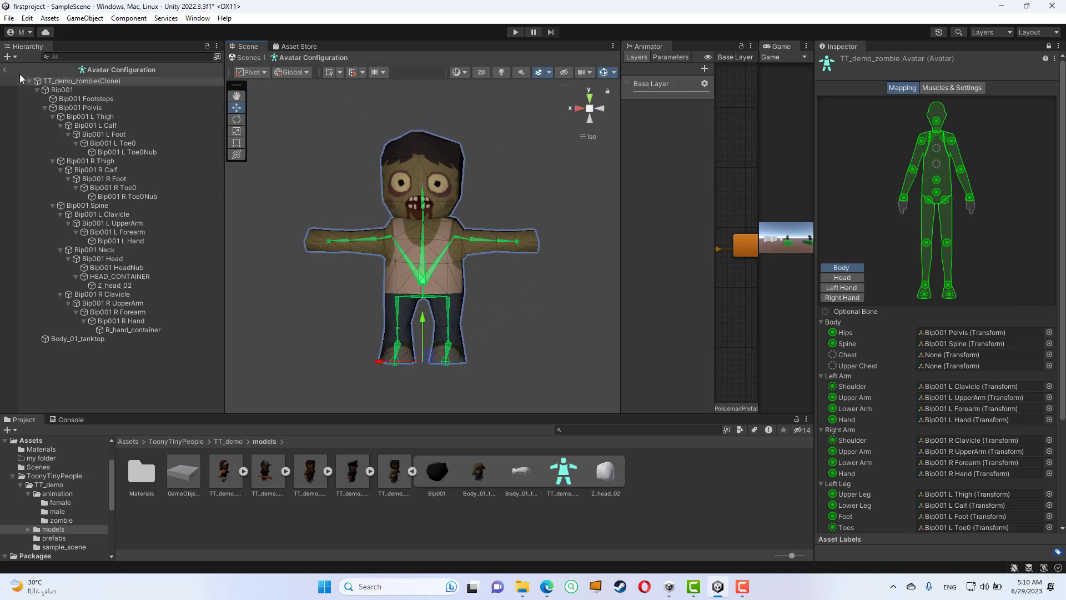
# - Leave the avatar configuration and open the TT_demo assets folder
pyautogui.click(5, 70)
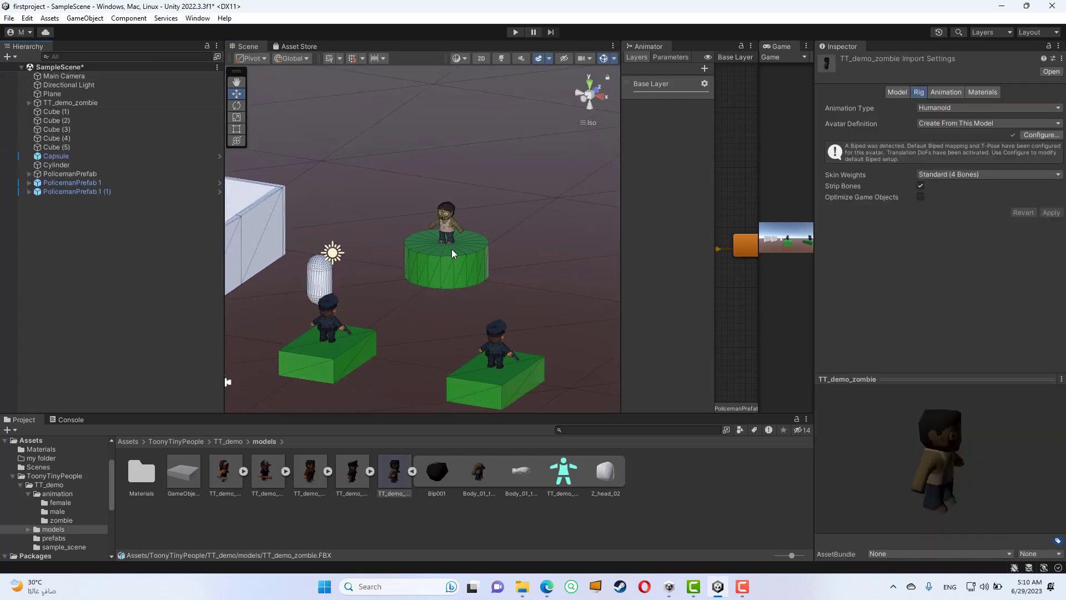
pyautogui.click(228, 441)
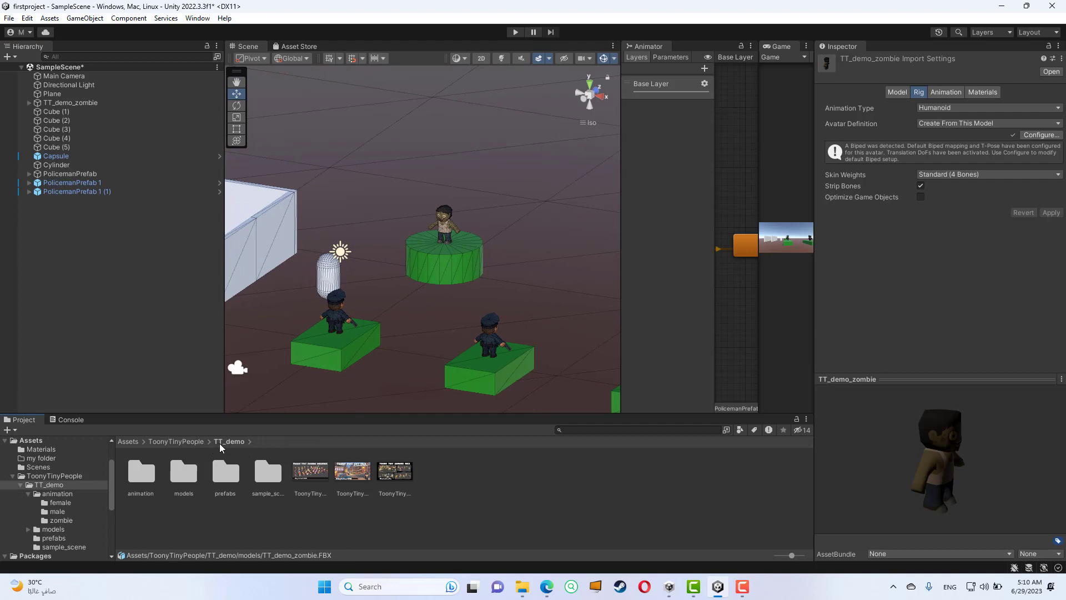
# - Open the zombie animation folder inside TT_demo and inspect the rig import settings of Z_walk_rm
pyautogui.click(142, 479)
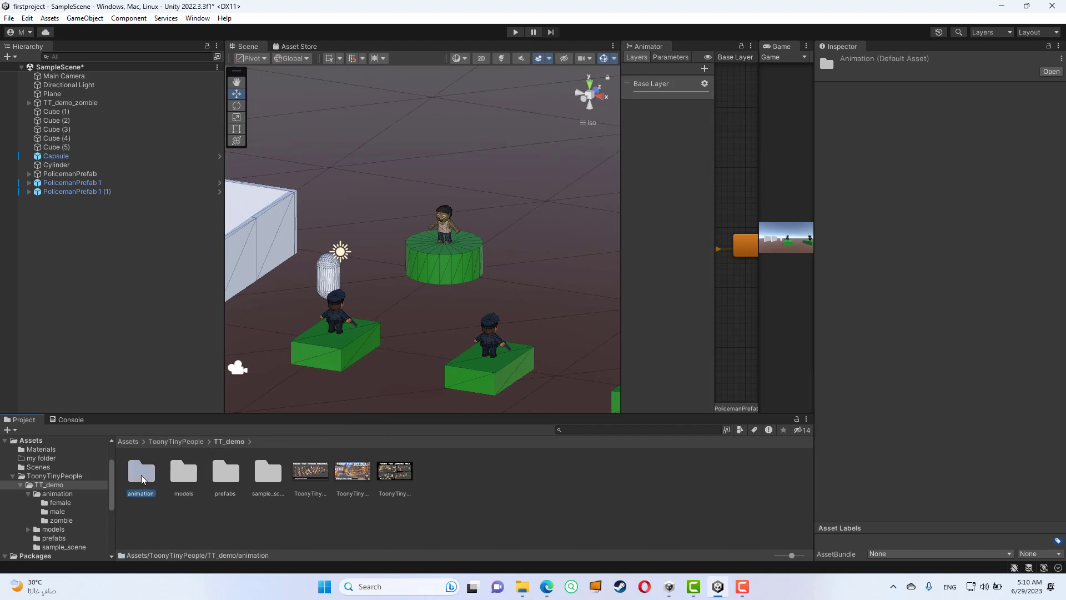
pyautogui.doubleClick(141, 474)
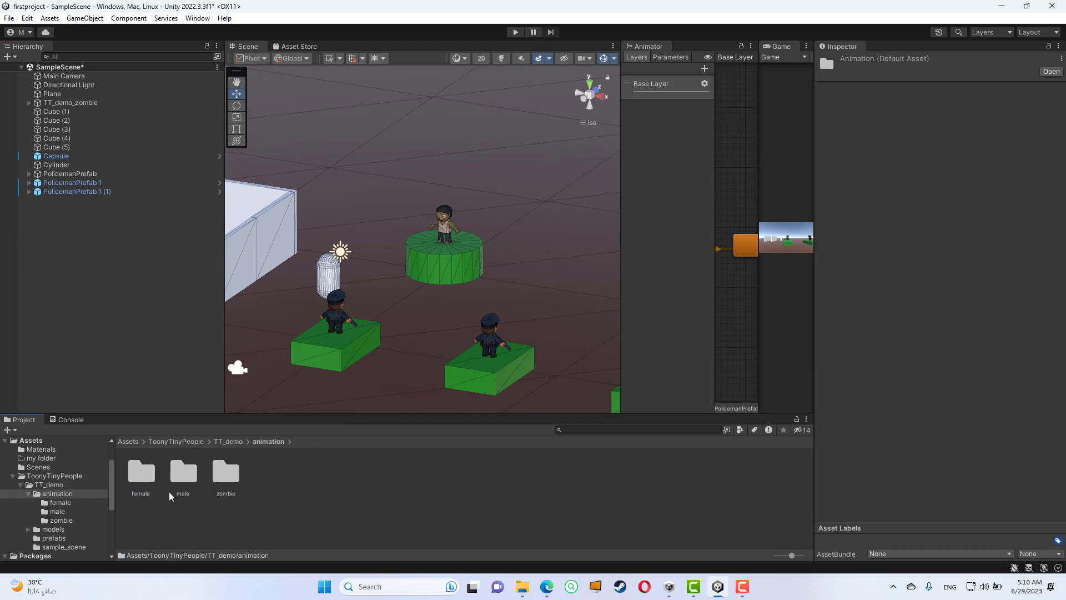
pyautogui.doubleClick(232, 470)
pyautogui.click(309, 481)
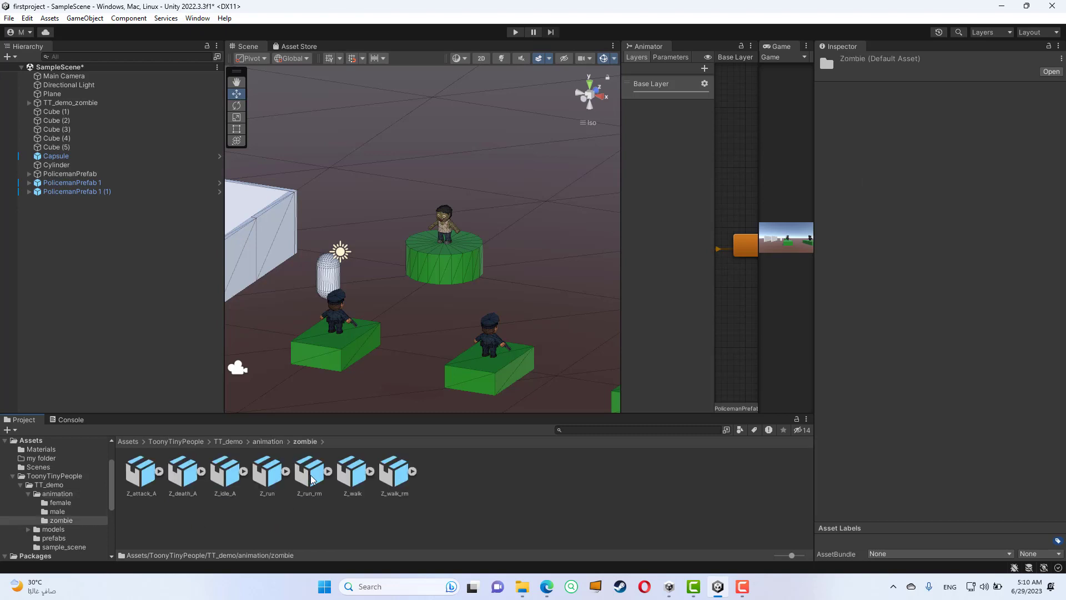
pyautogui.click(354, 479)
pyautogui.click(383, 479)
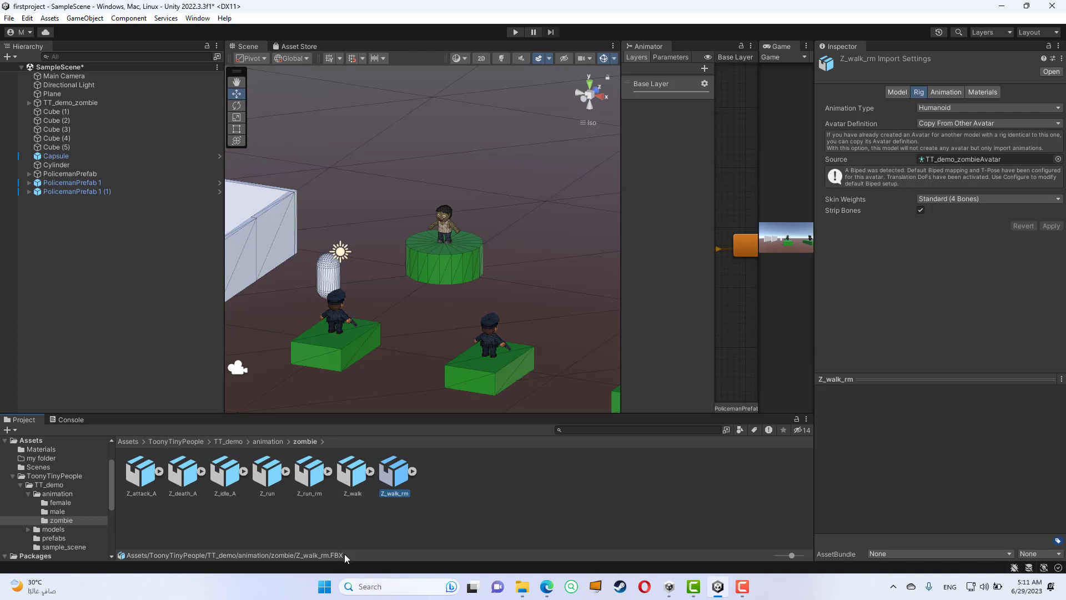
# - Expand the sub-assets of Z_walk_rm and show the settings of its Take 001 animation clip
pyautogui.click(318, 475)
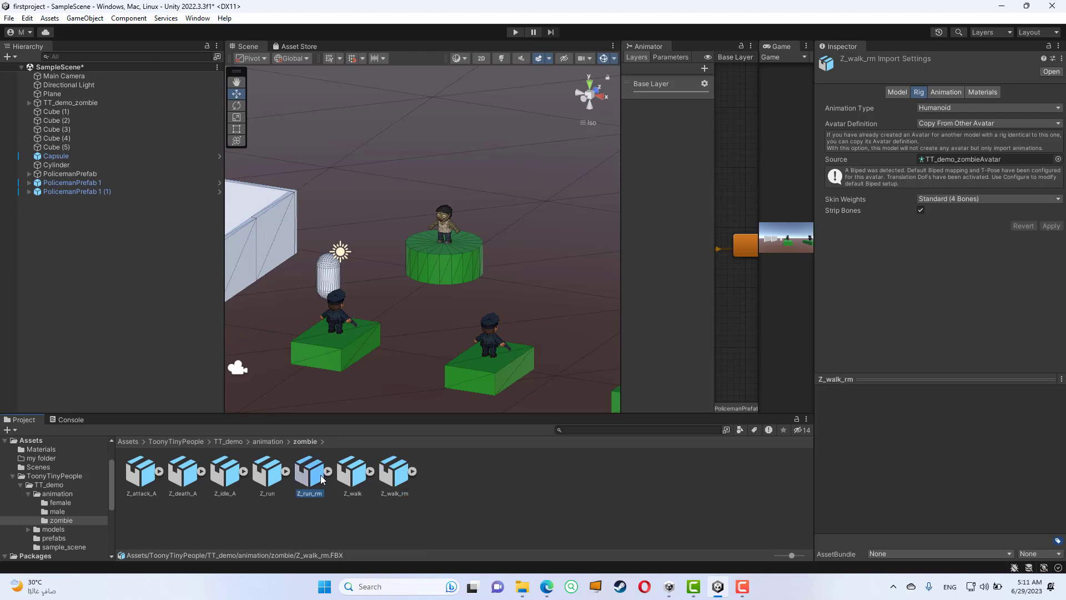
pyautogui.click(395, 491)
pyautogui.click(412, 471)
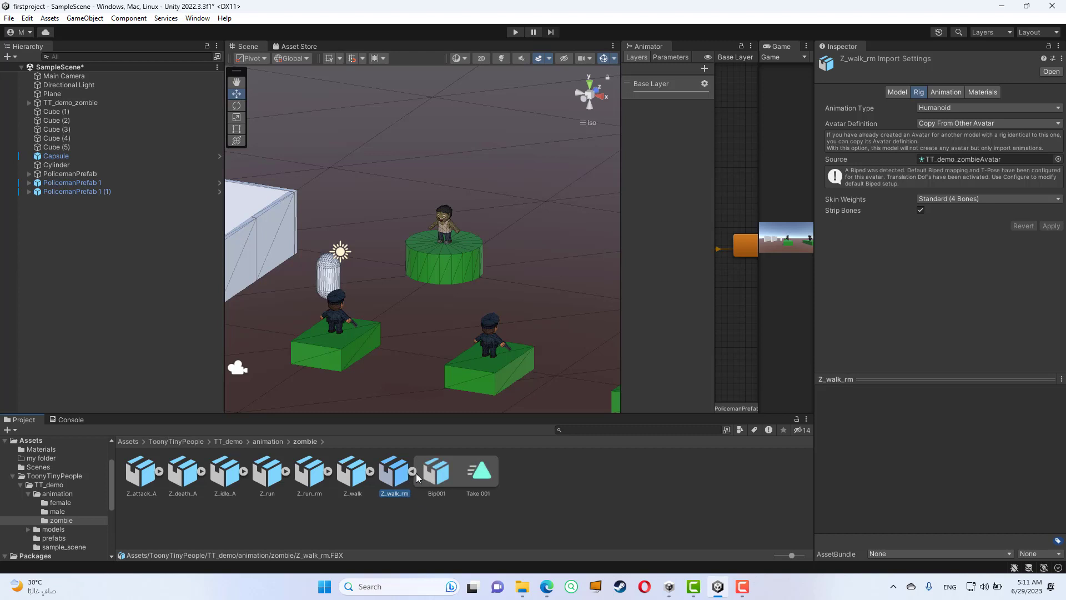
pyautogui.click(483, 472)
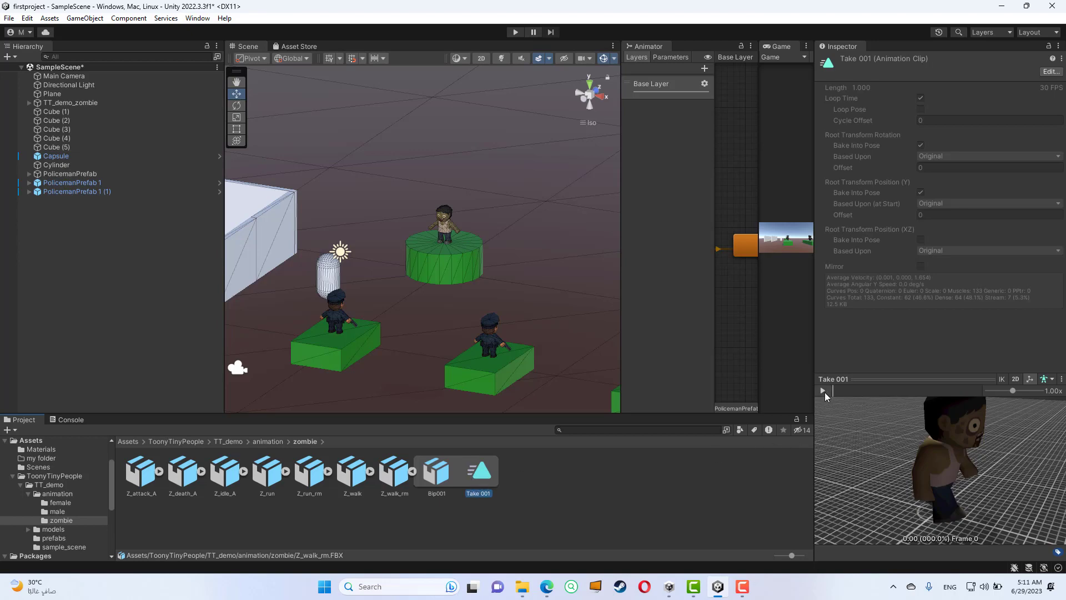
# - Enlarge the clip preview and play Take 001 on the zombie from a wider, rotated view, then pause it
pyautogui.moveTo(882, 380); pyautogui.dragTo(883, 307)
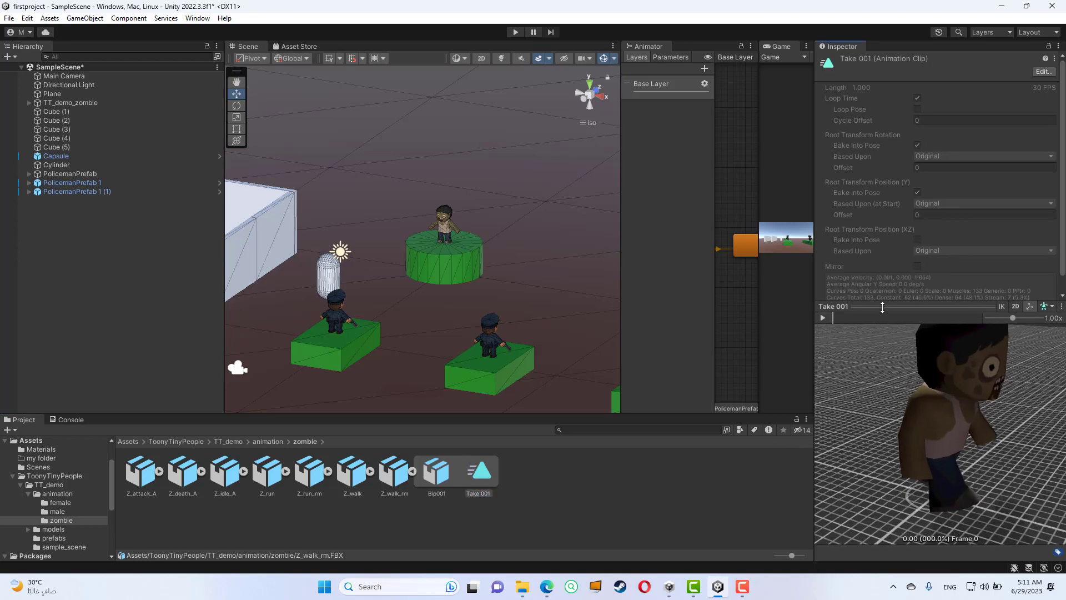
pyautogui.click(823, 318)
pyautogui.scroll(-5, 831, 387)
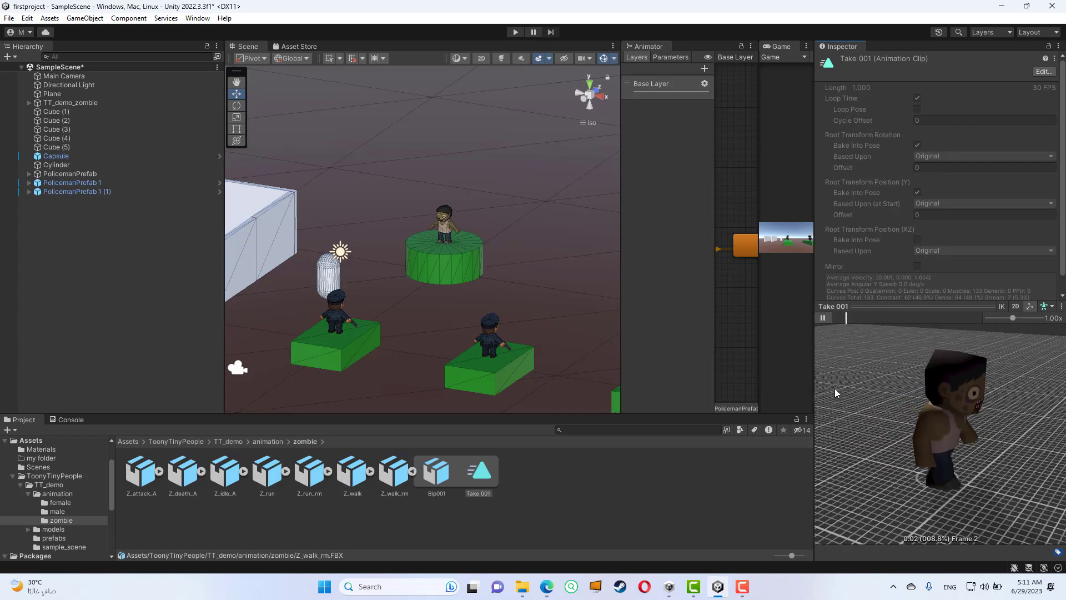
pyautogui.scroll(-4, 834, 388)
pyautogui.moveTo(938, 408); pyautogui.dragTo(919, 382, button='middle')
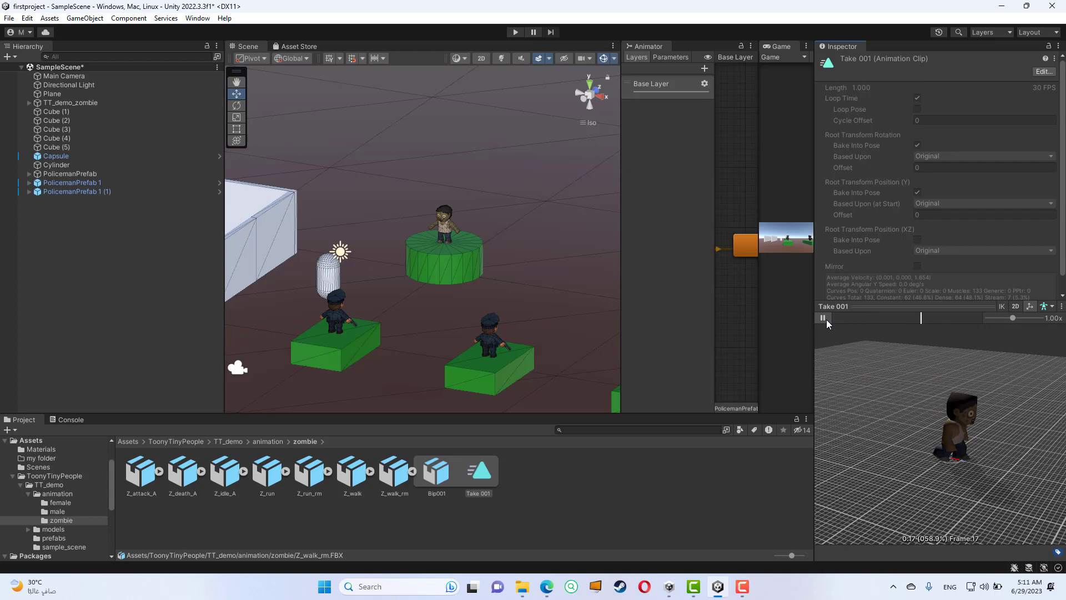
pyautogui.click(823, 318)
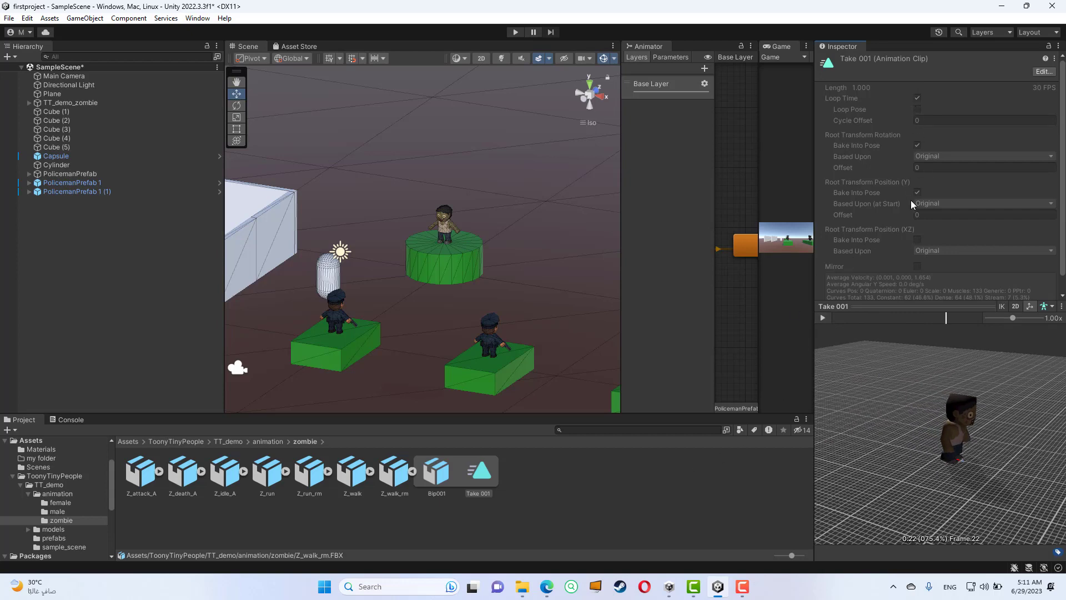
# - Duplicate the Take 001 clip of Z_walk_rm as a standalone clip in the zombie folder and preview the copy
pyautogui.click(479, 473)
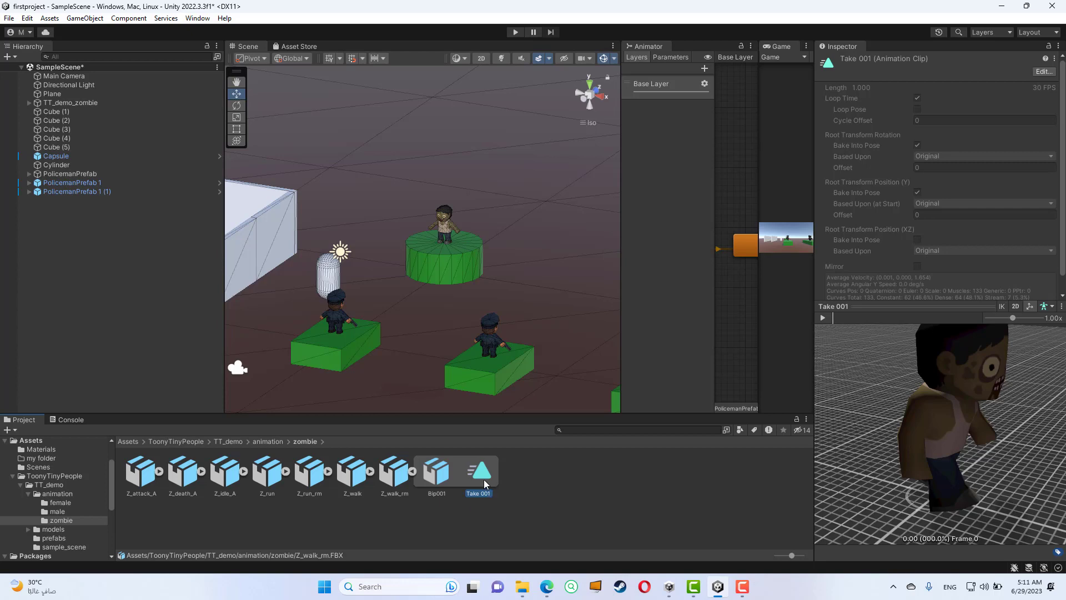
pyautogui.hotkey('ctrl', 'd')
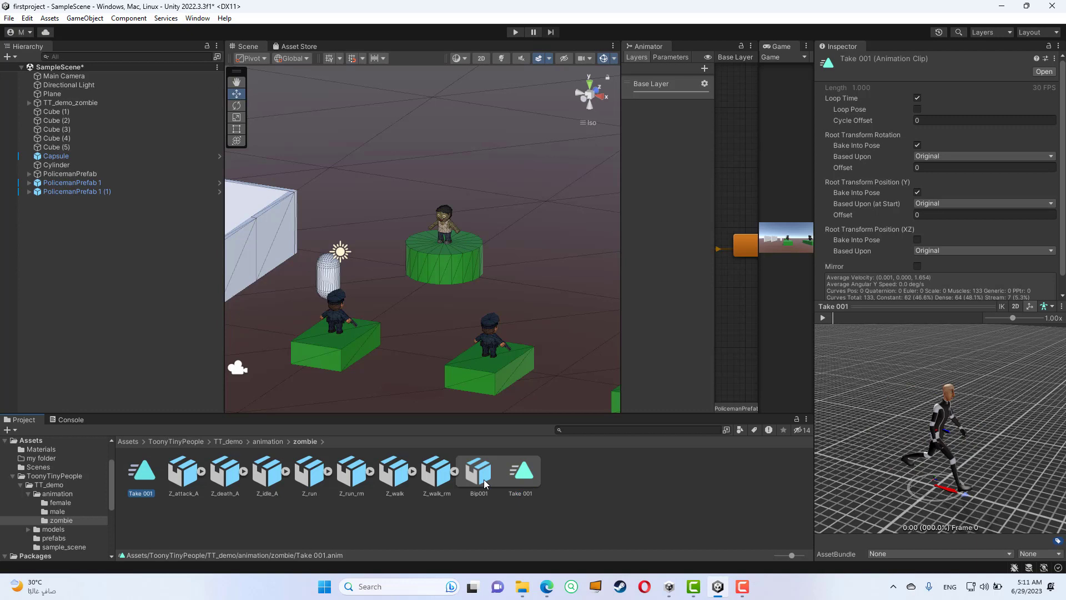
pyautogui.click(163, 495)
pyautogui.click(140, 477)
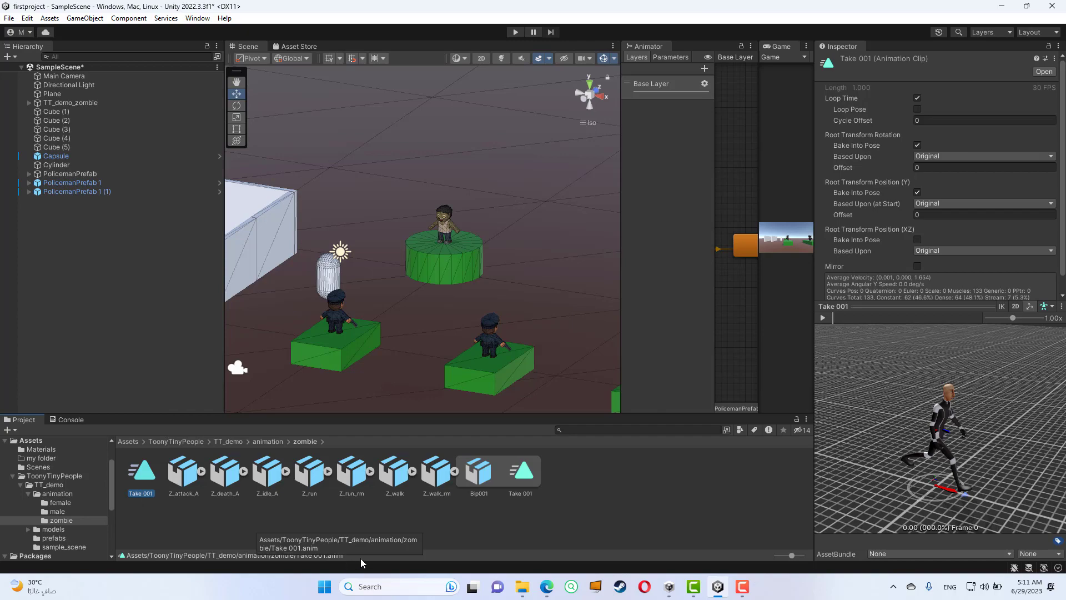
pyautogui.click(824, 317)
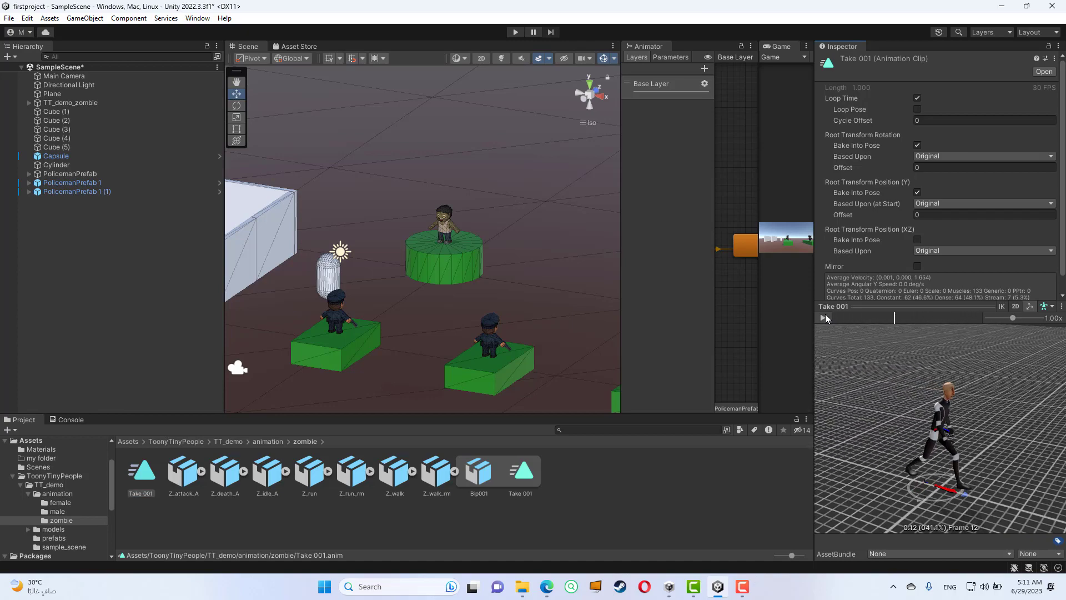
pyautogui.click(583, 543)
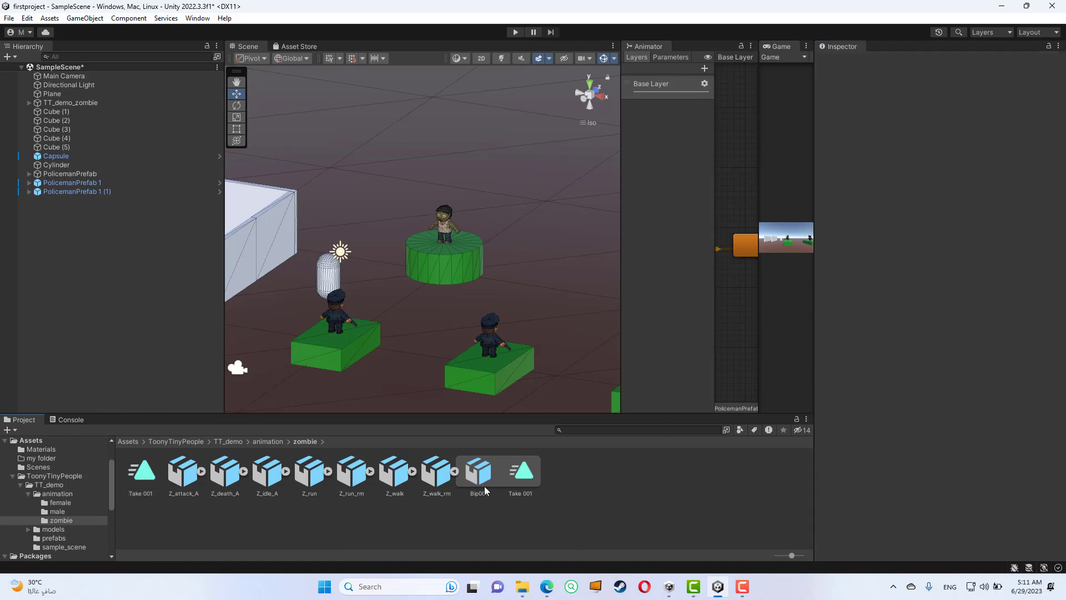
pyautogui.click(142, 473)
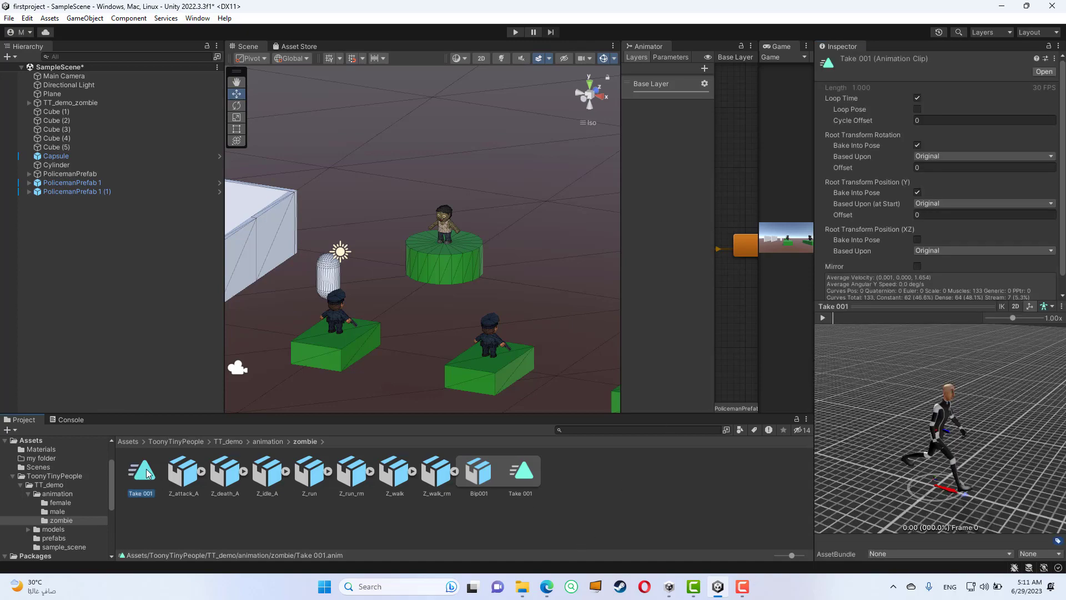
# - Select TT_demo_zombie in the scene and check which existing controllers can be assigned to its Animator, without choosing one
pyautogui.click(445, 217)
pyautogui.click(70, 102)
pyautogui.click(30, 103)
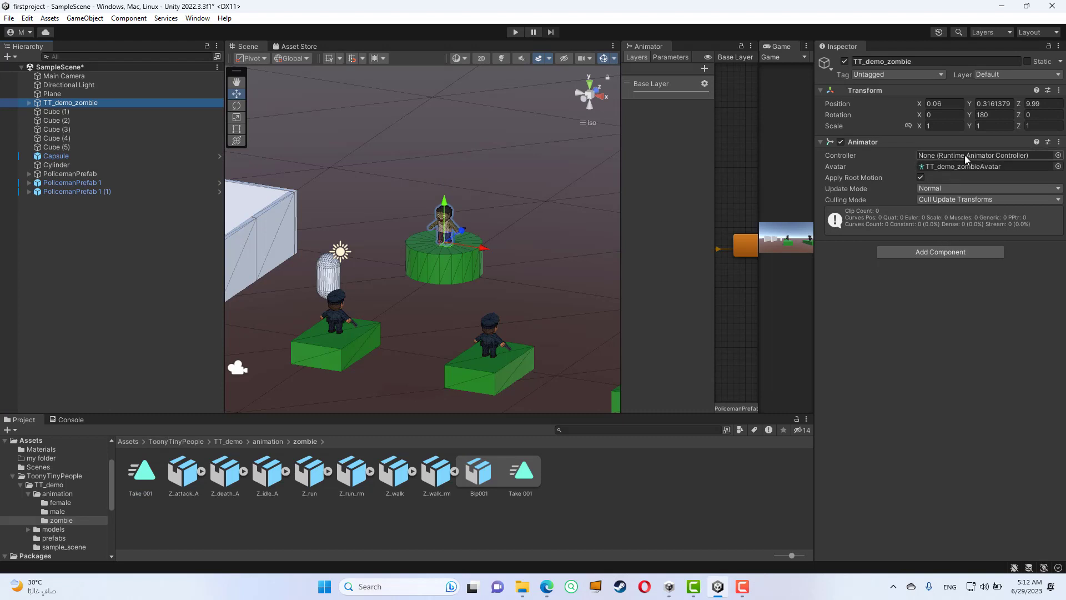
pyautogui.click(1058, 155)
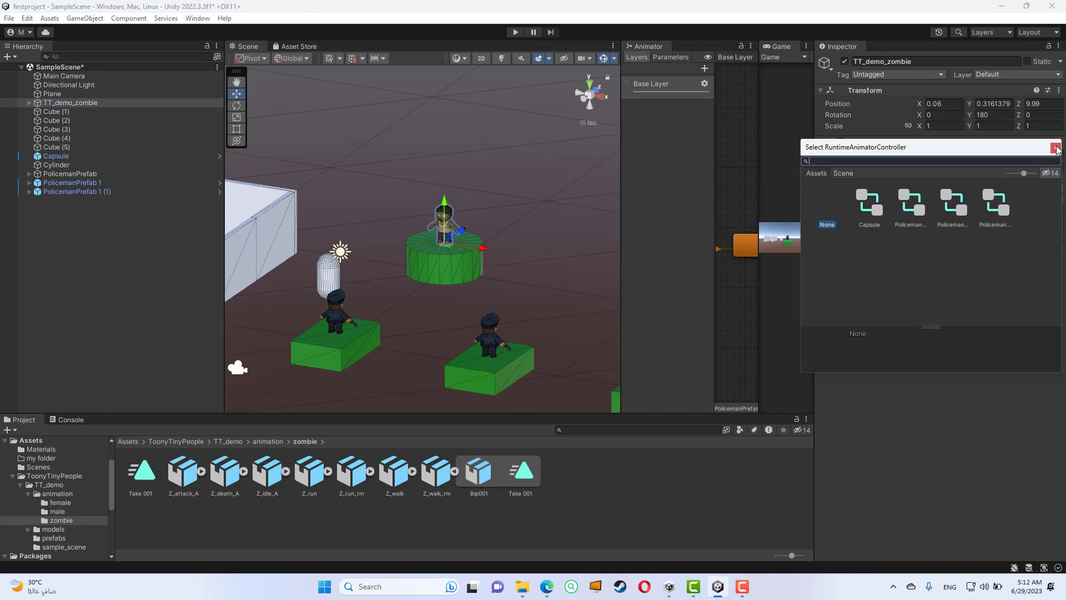
pyautogui.click(1055, 148)
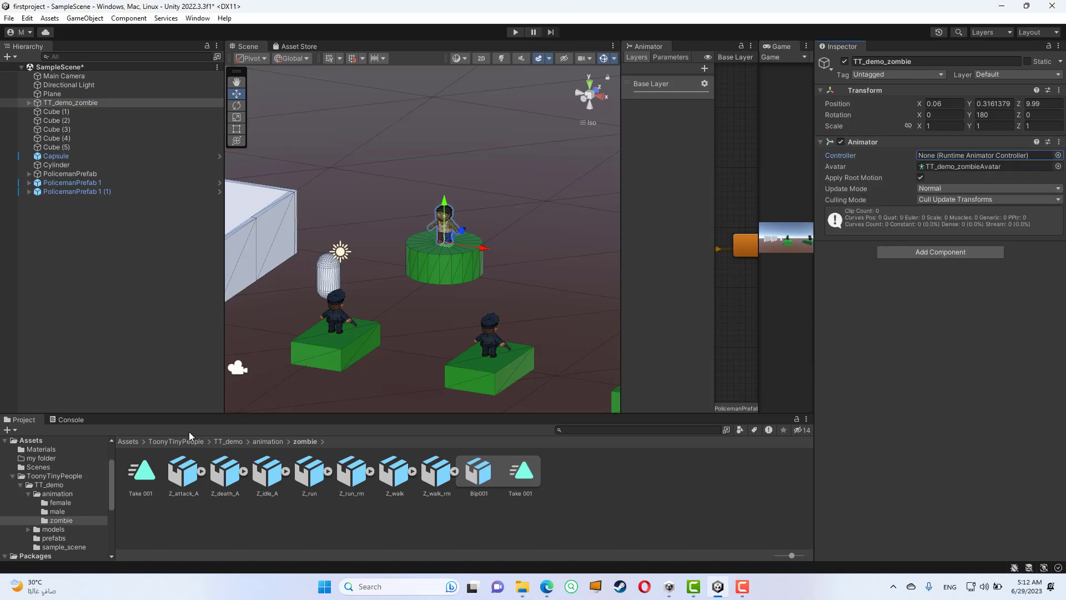
# - Create an Animator Controller named Zombie in the root Assets folder
pyautogui.click(178, 441)
pyautogui.click(129, 441)
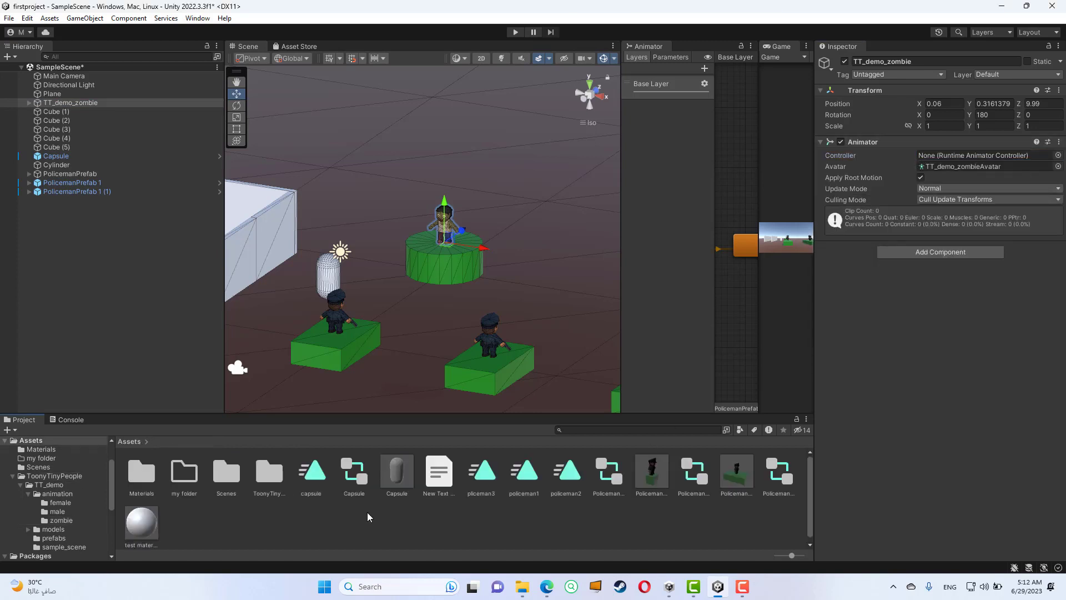
pyautogui.click(369, 511)
pyautogui.rightClick(338, 512)
pyautogui.moveTo(393, 201)
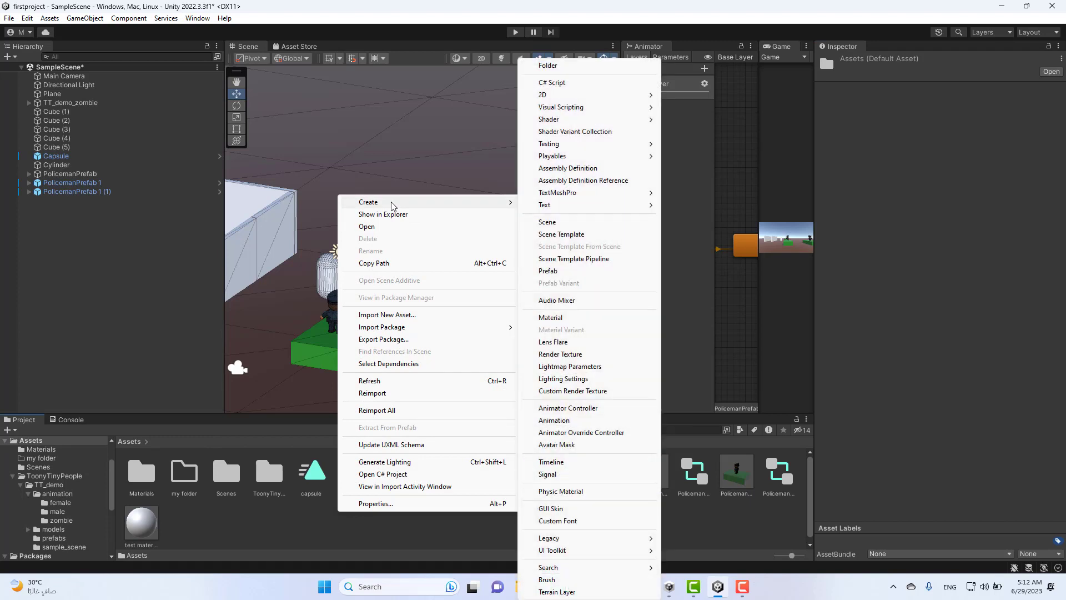
pyautogui.click(585, 411)
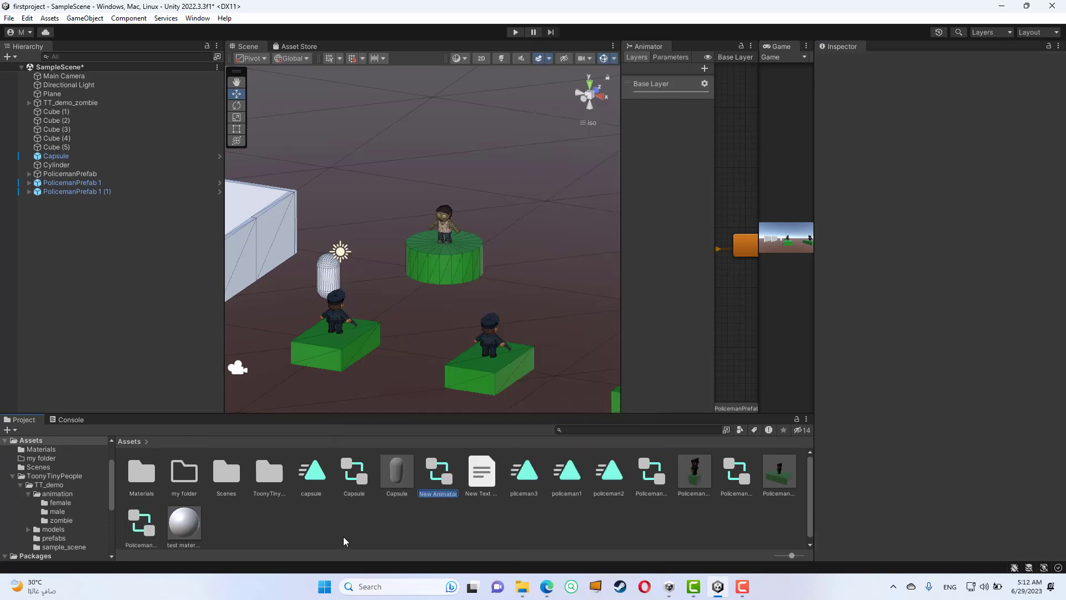
pyautogui.write('z')
pyautogui.write('ombie')
pyautogui.press('Return')
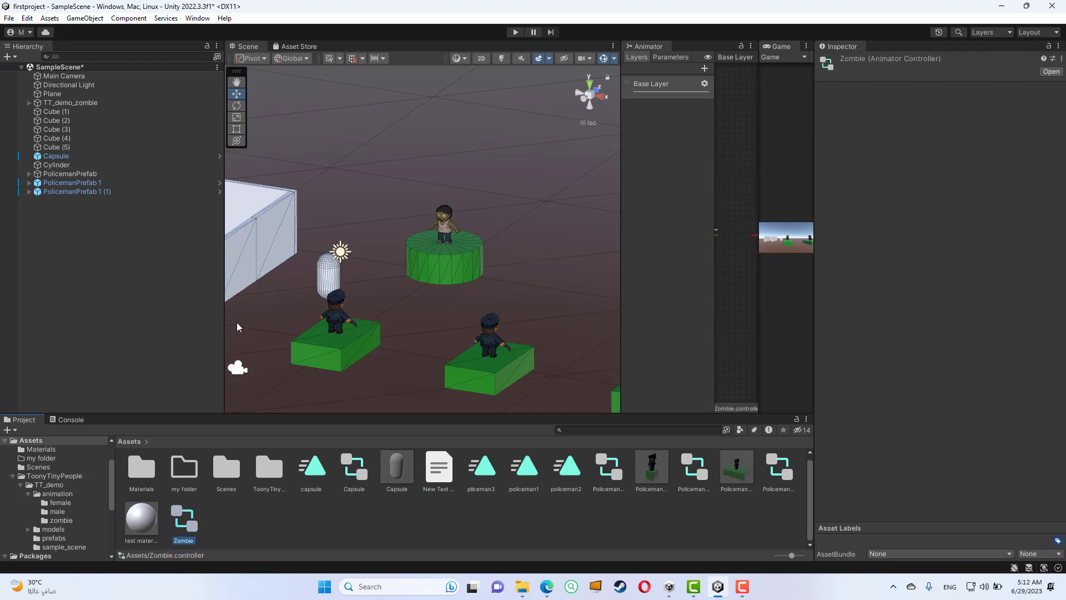
# - Assign the Zombie controller to the Animator of TT_demo_zombie and open that controller's state graph
pyautogui.click(93, 103)
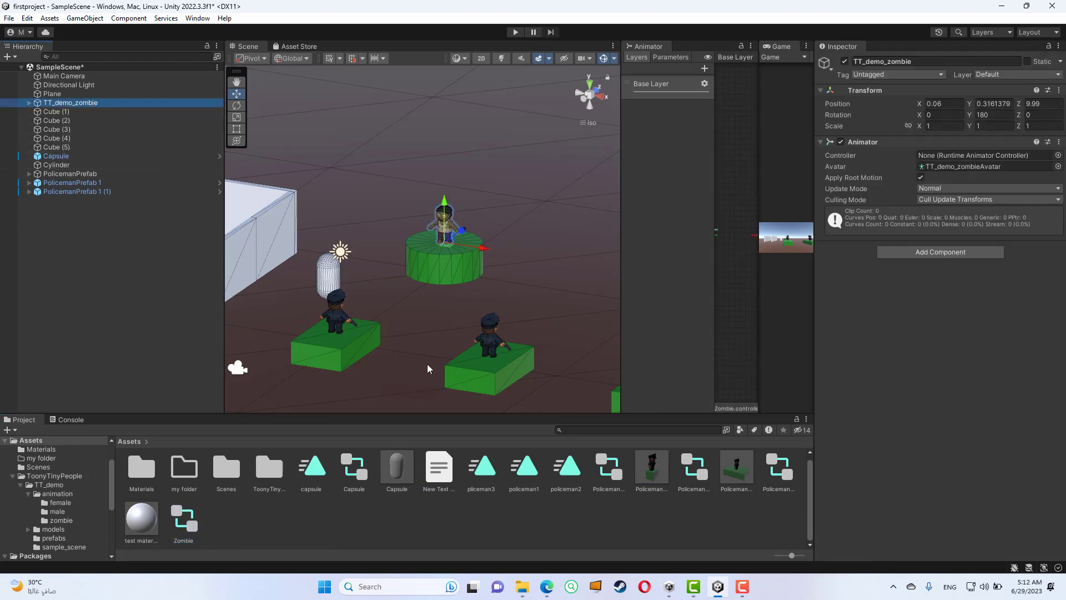
pyautogui.moveTo(185, 520); pyautogui.dragTo(953, 158)
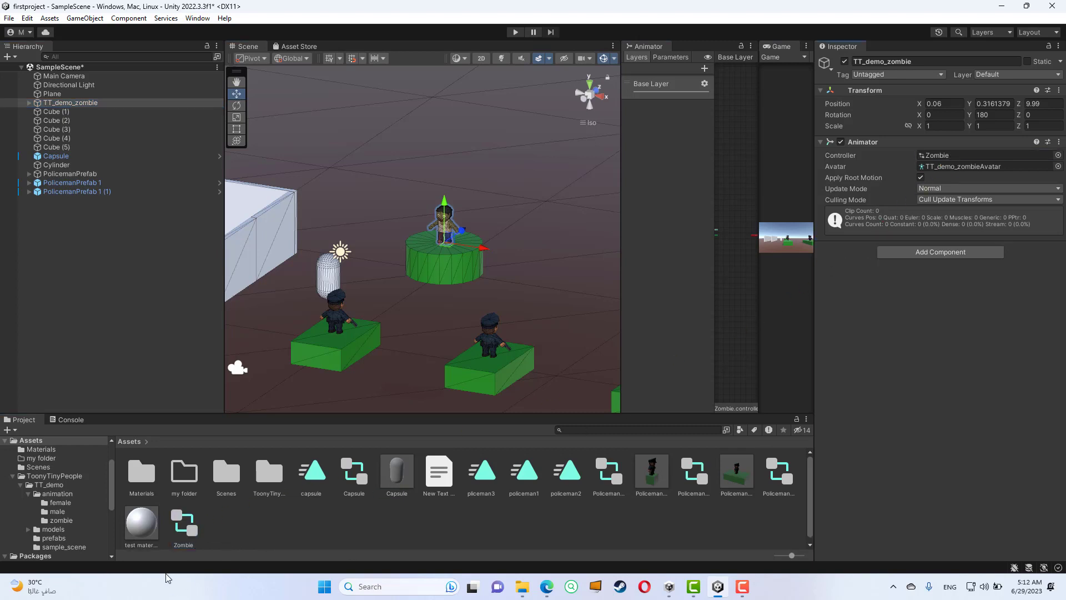
pyautogui.click(187, 522)
pyautogui.doubleClick(186, 522)
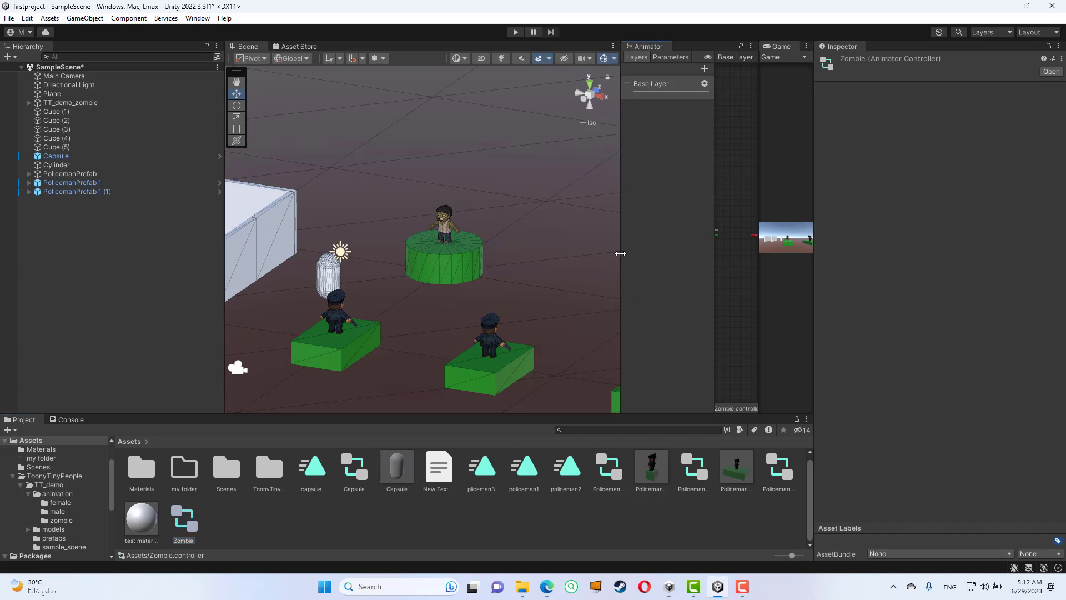
# - Dock the Animator view in the same group as the Game view and widen that group
pyautogui.moveTo(620, 256); pyautogui.dragTo(422, 255)
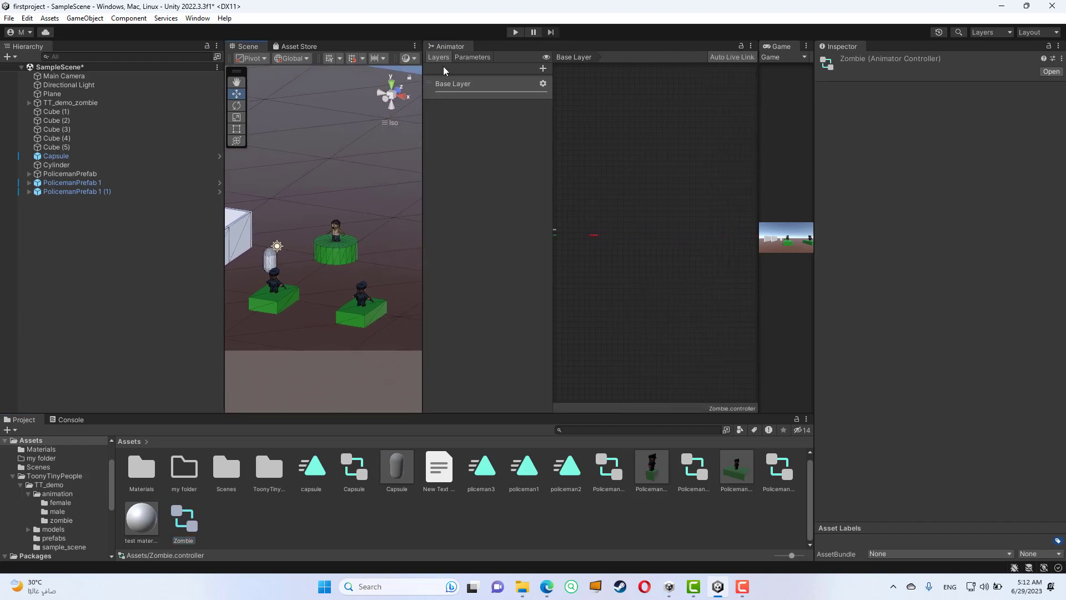
pyautogui.moveTo(451, 48); pyautogui.dragTo(776, 64)
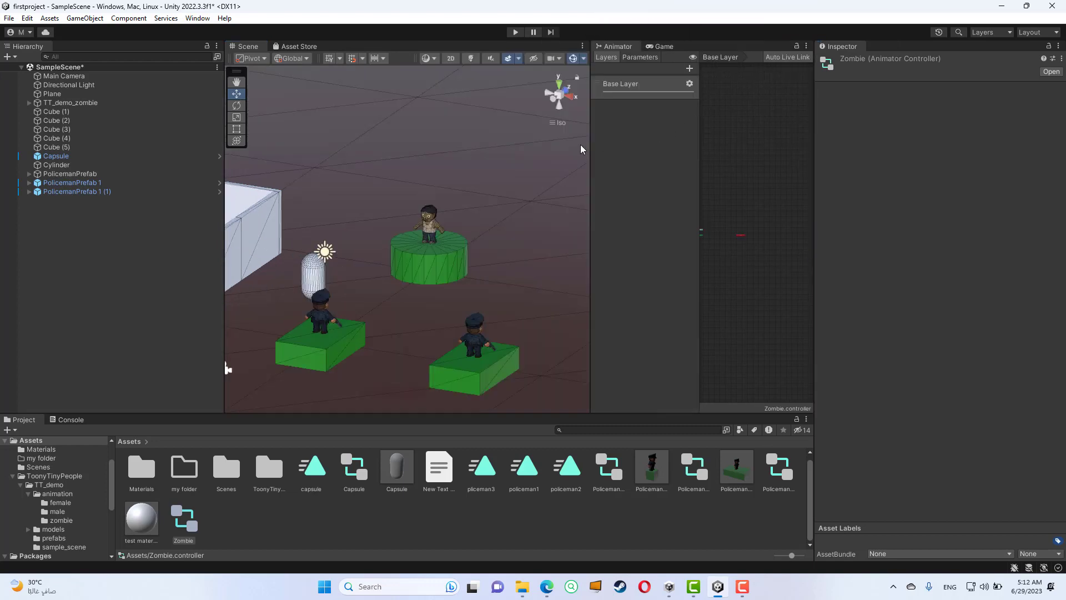
pyautogui.moveTo(590, 150); pyautogui.dragTo(433, 154)
# - Create an empty state beside the Any State and Entry nodes in the Zombie controller's Base Layer
pyautogui.scroll(6, 622, 229)
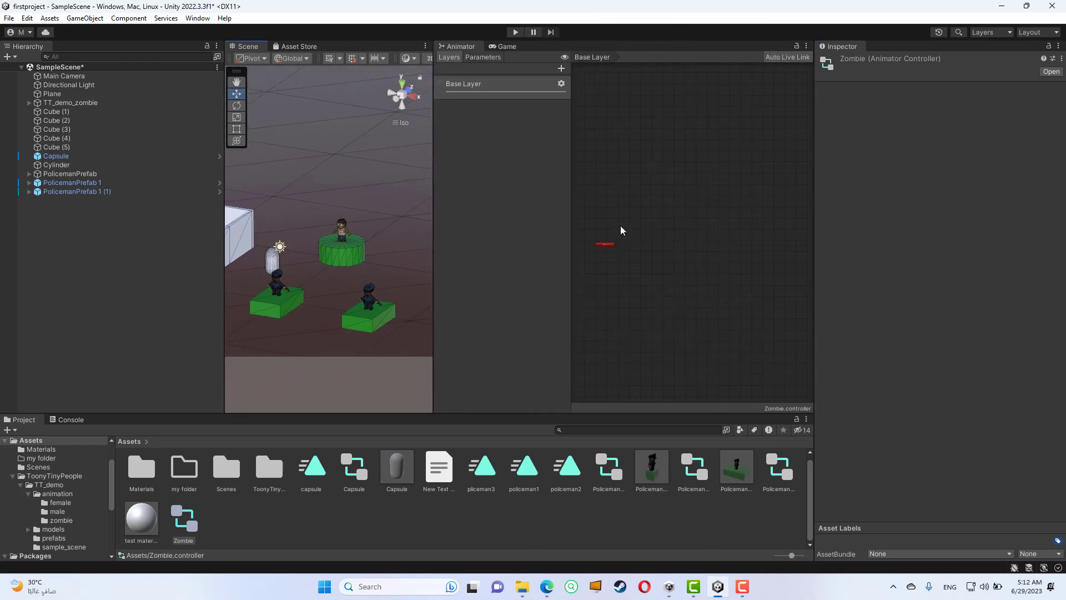
pyautogui.moveTo(602, 251); pyautogui.dragTo(758, 267, button='middle')
pyautogui.scroll(3, 630, 258)
pyautogui.moveTo(613, 289); pyautogui.dragTo(738, 296, button='middle')
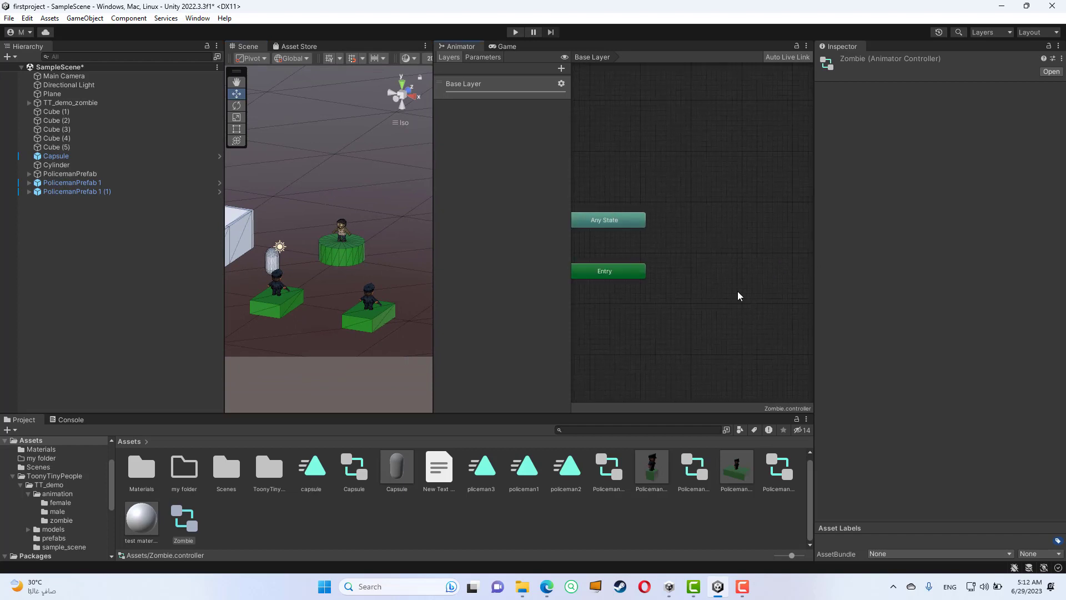
pyautogui.moveTo(719, 225); pyautogui.dragTo(682, 243)
pyautogui.click(730, 195)
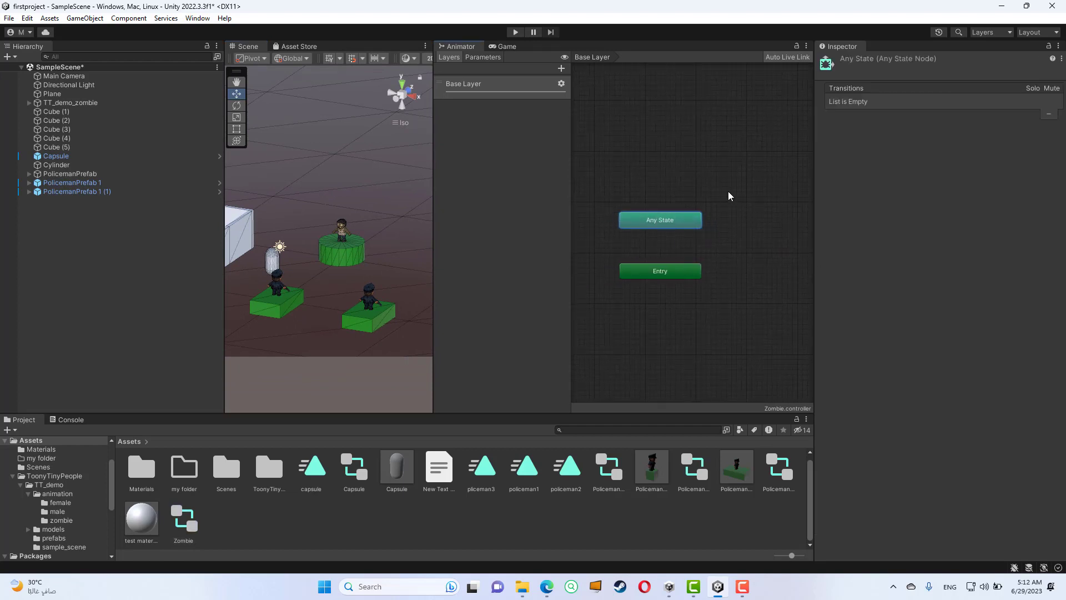
pyautogui.moveTo(744, 176); pyautogui.dragTo(689, 191, button='middle')
pyautogui.scroll(-2, 688, 194)
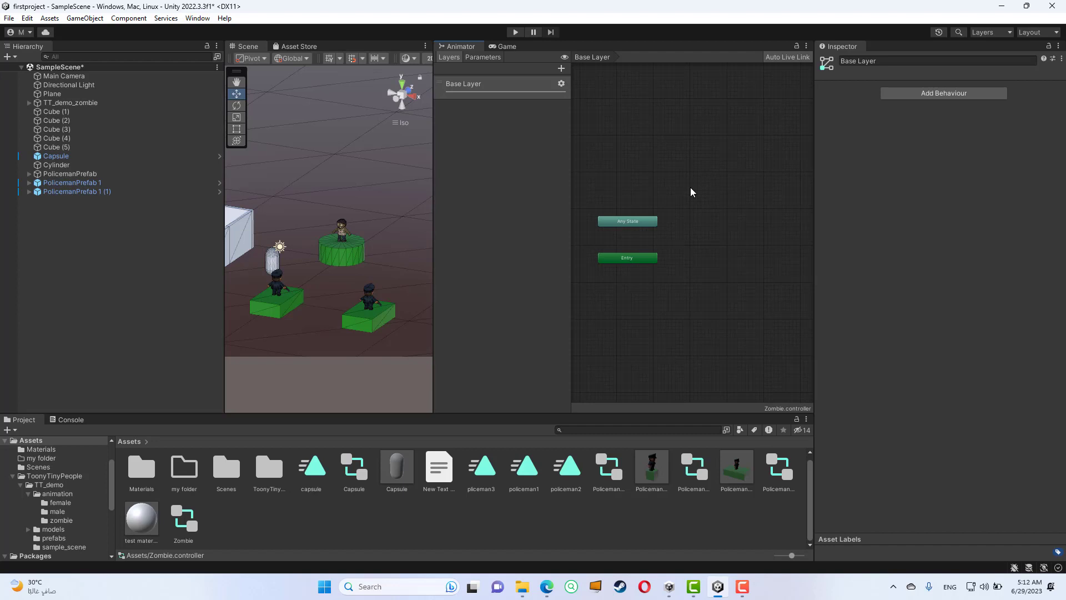
pyautogui.rightClick(698, 227)
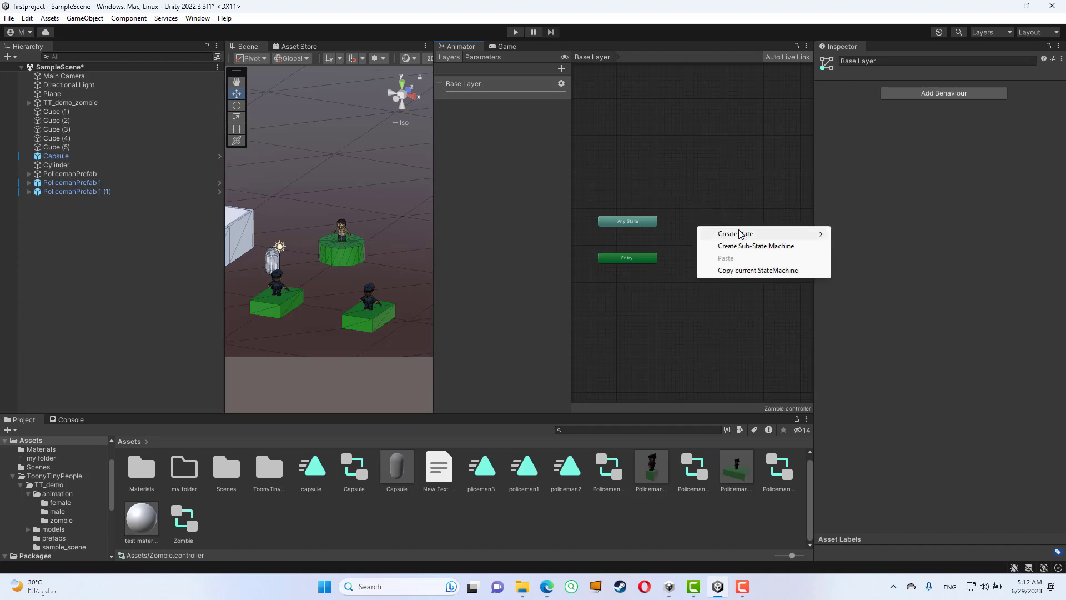
pyautogui.moveTo(742, 234)
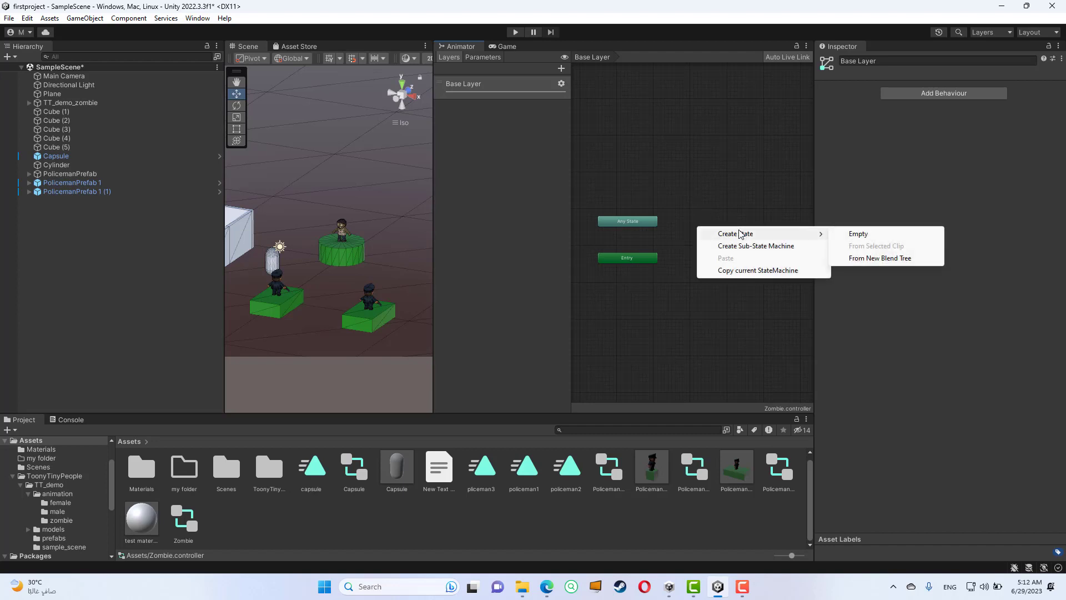
pyautogui.click(853, 234)
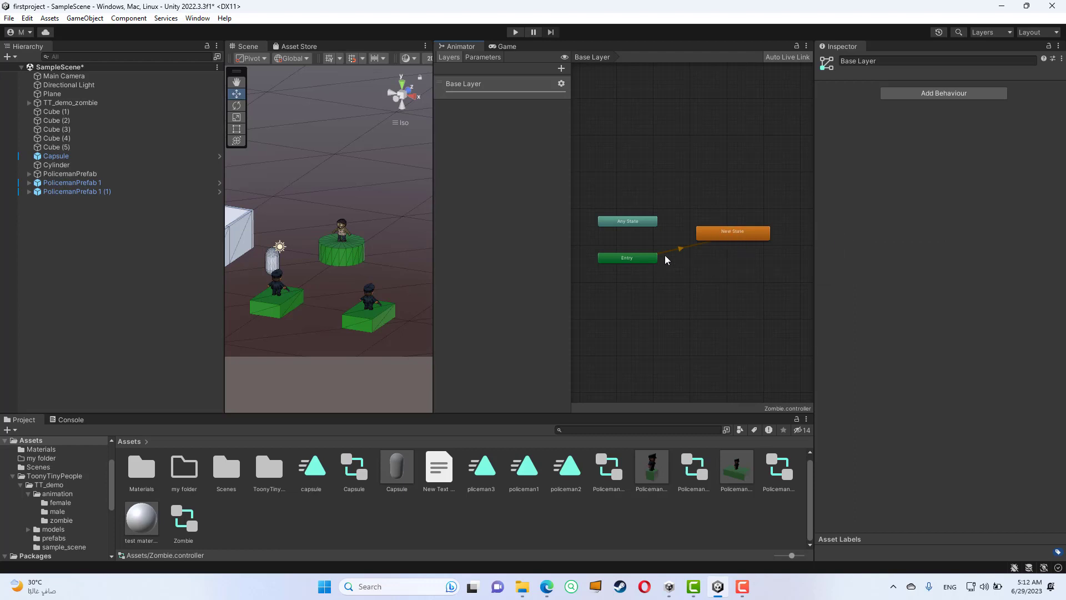
# - Rename the default New State in the Zombie controller's Base Layer as Walking
pyautogui.scroll(2, 660, 262)
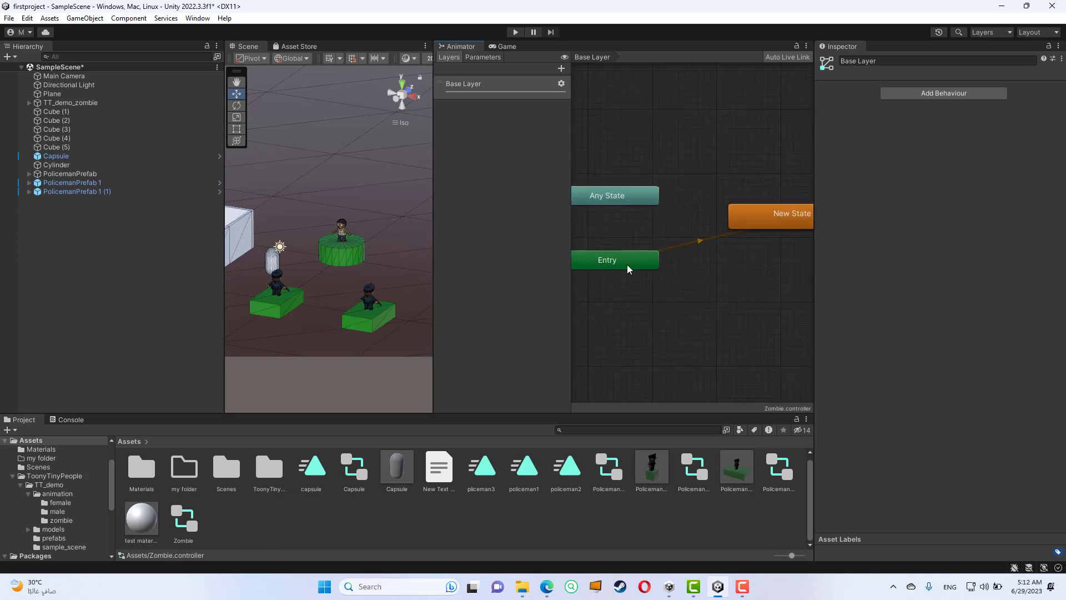
pyautogui.click(630, 268)
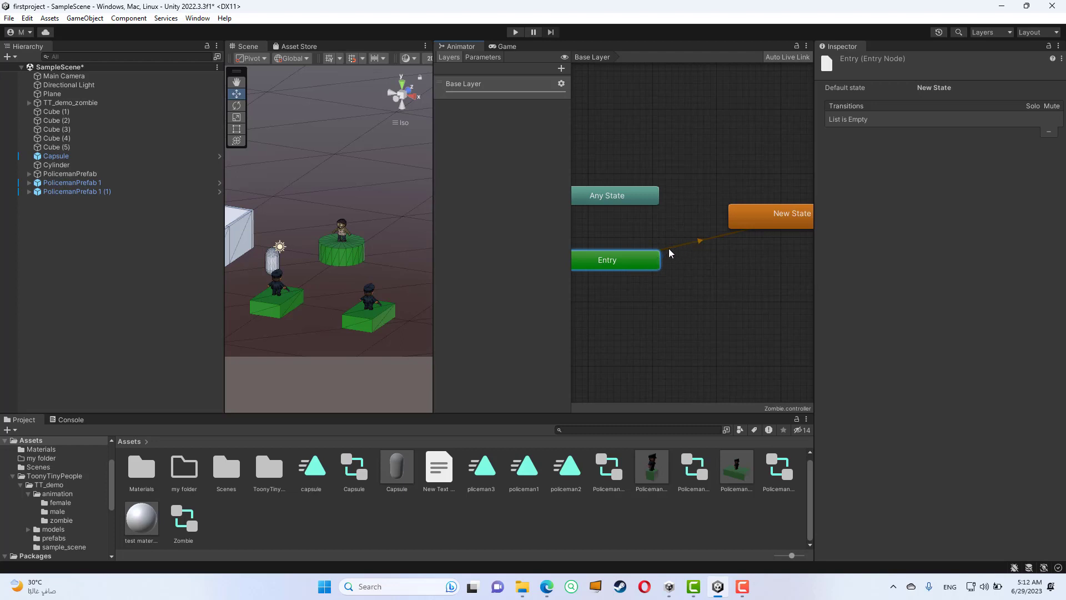
pyautogui.scroll(-3, 741, 240)
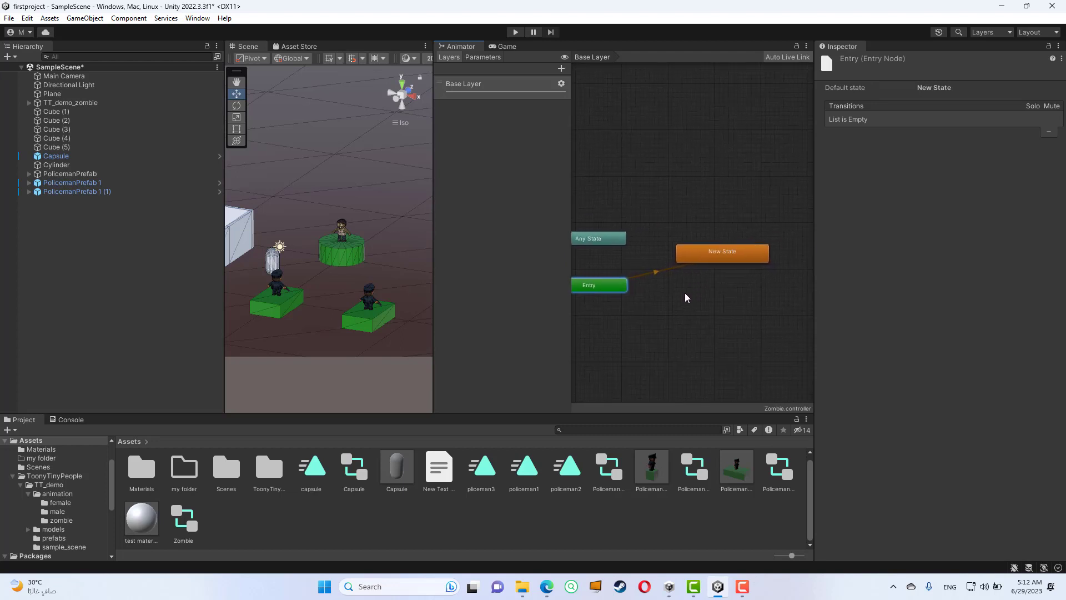
pyautogui.click(724, 253)
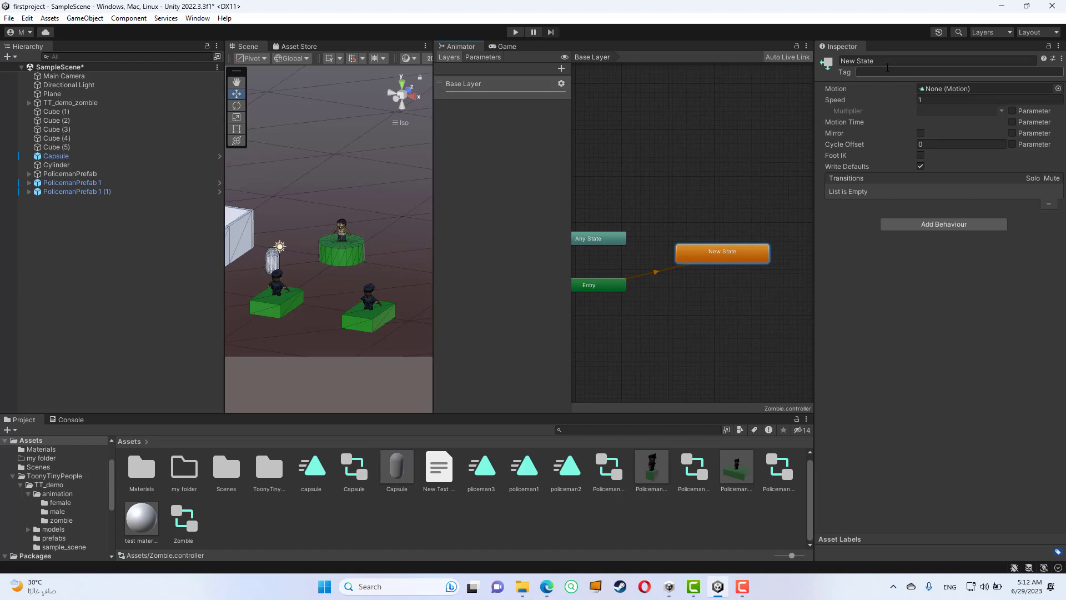
pyautogui.click(887, 63)
pyautogui.write('Walking')
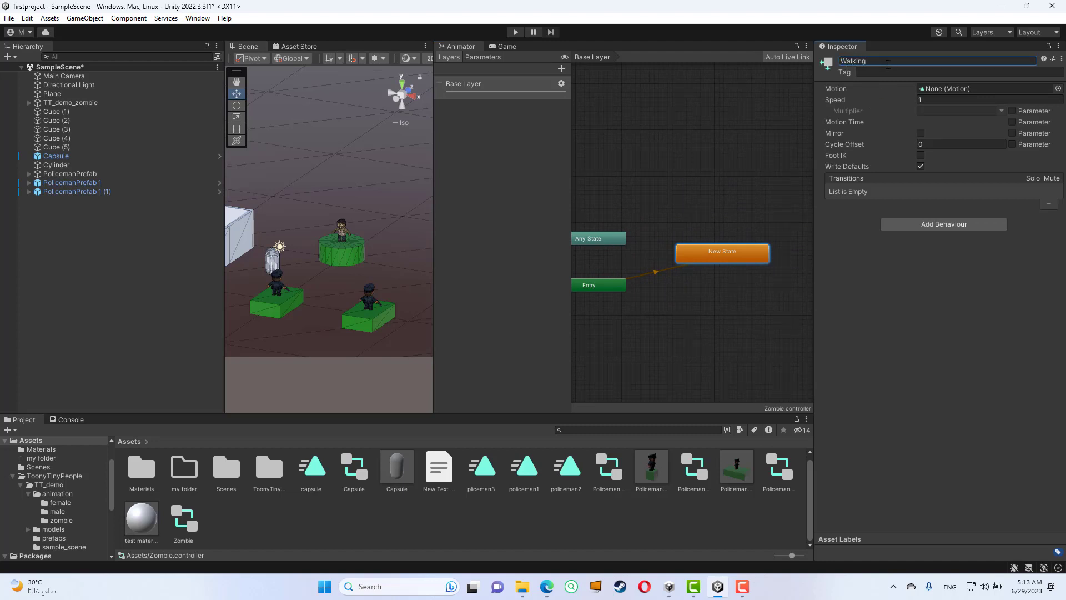
pyautogui.click(944, 89)
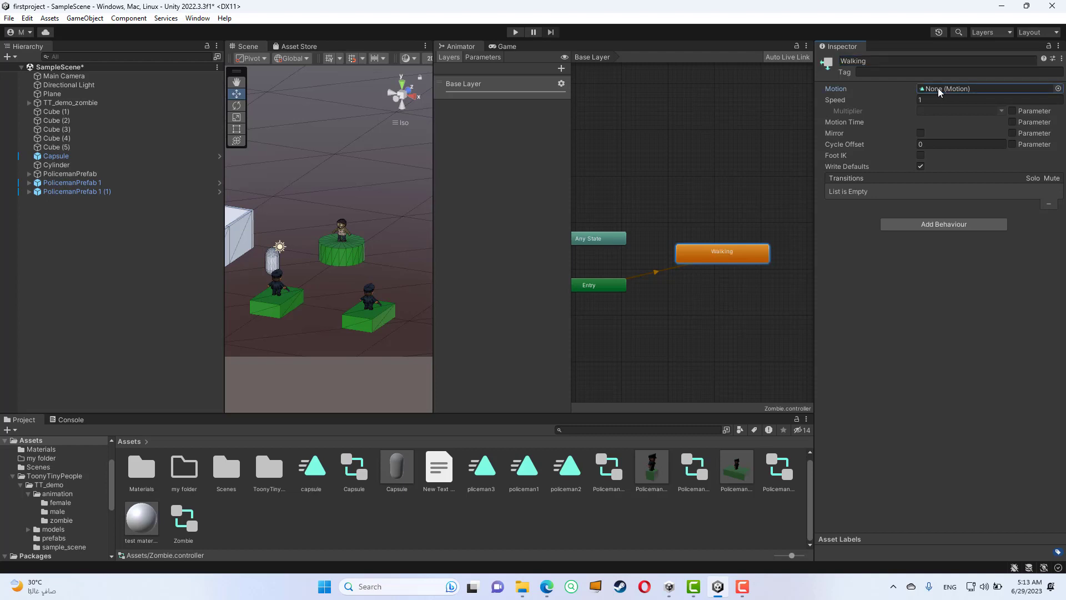
pyautogui.click(1059, 89)
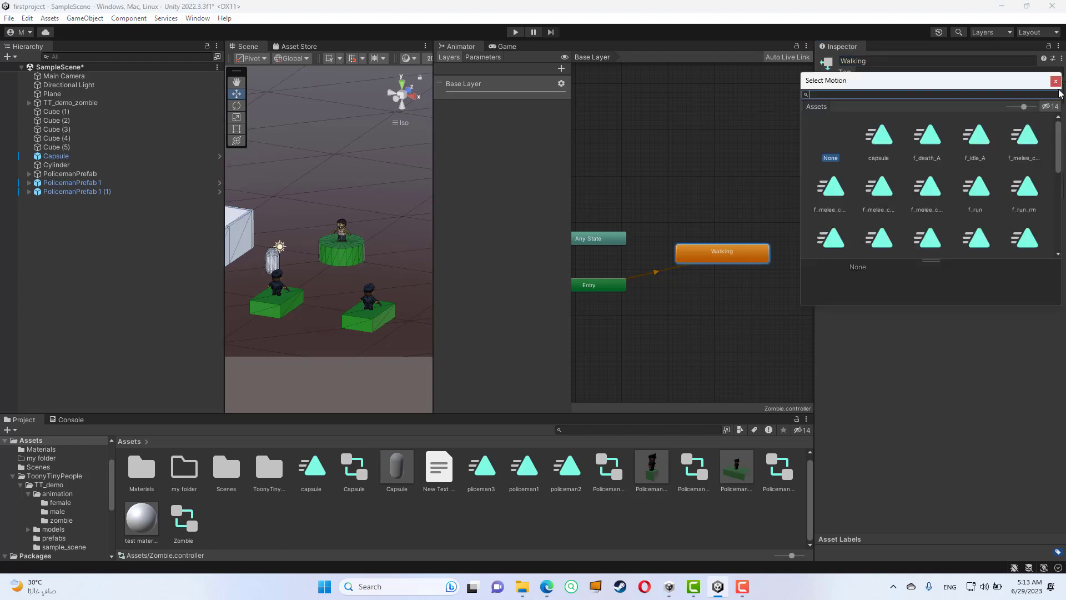
pyautogui.scroll(-1, 950, 157)
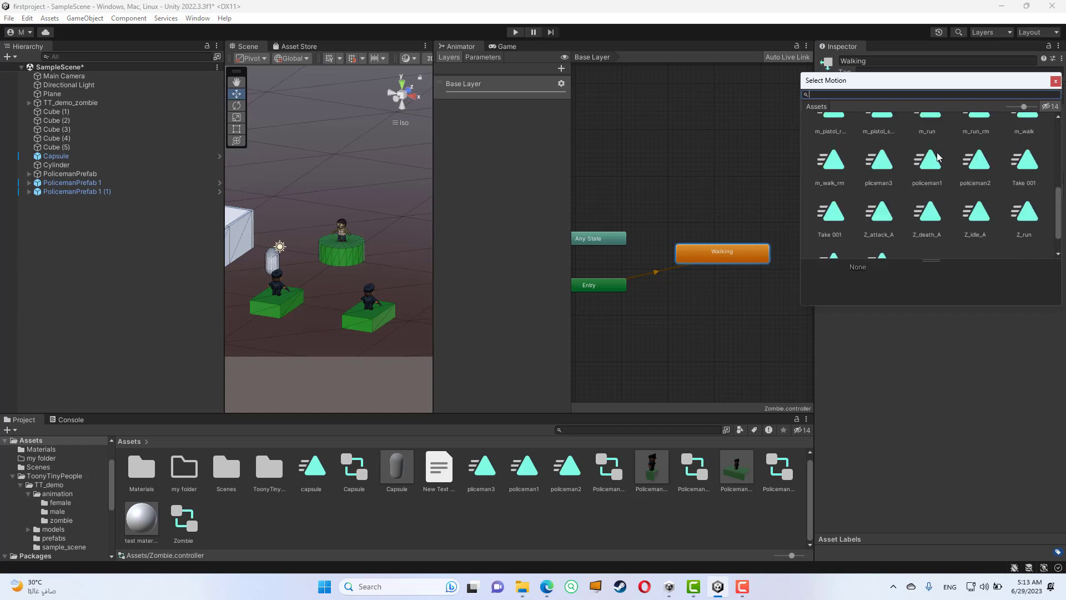
pyautogui.scroll(-1, 915, 185)
pyautogui.scroll(2, 915, 185)
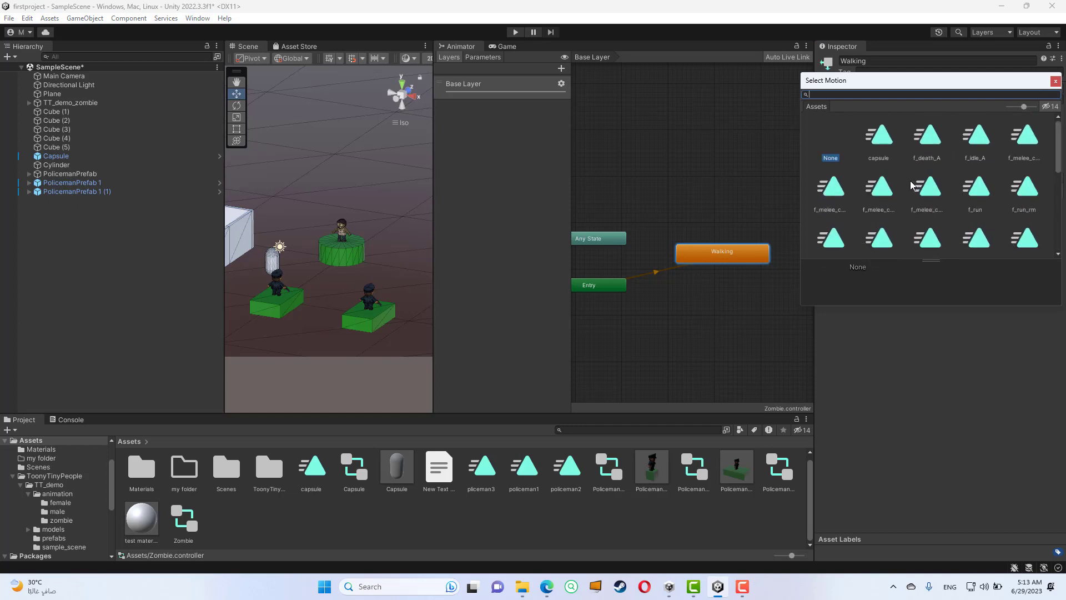
pyautogui.click(1057, 82)
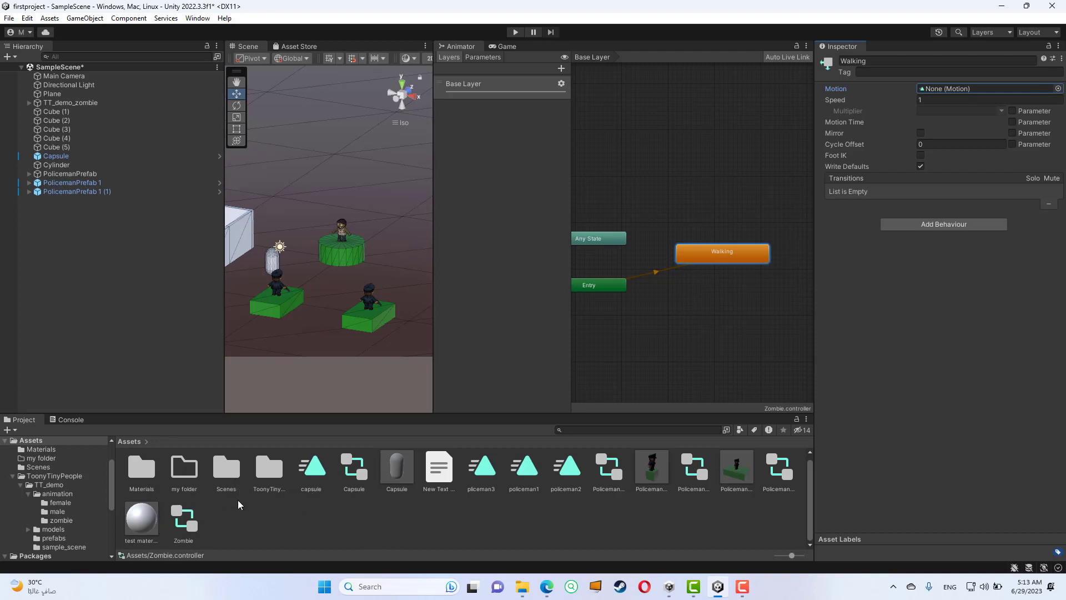
# - Open the ToonyTinyPeople/TT_demo/animation/zombie folder in the project assets
pyautogui.click(269, 477)
pyautogui.click(284, 537)
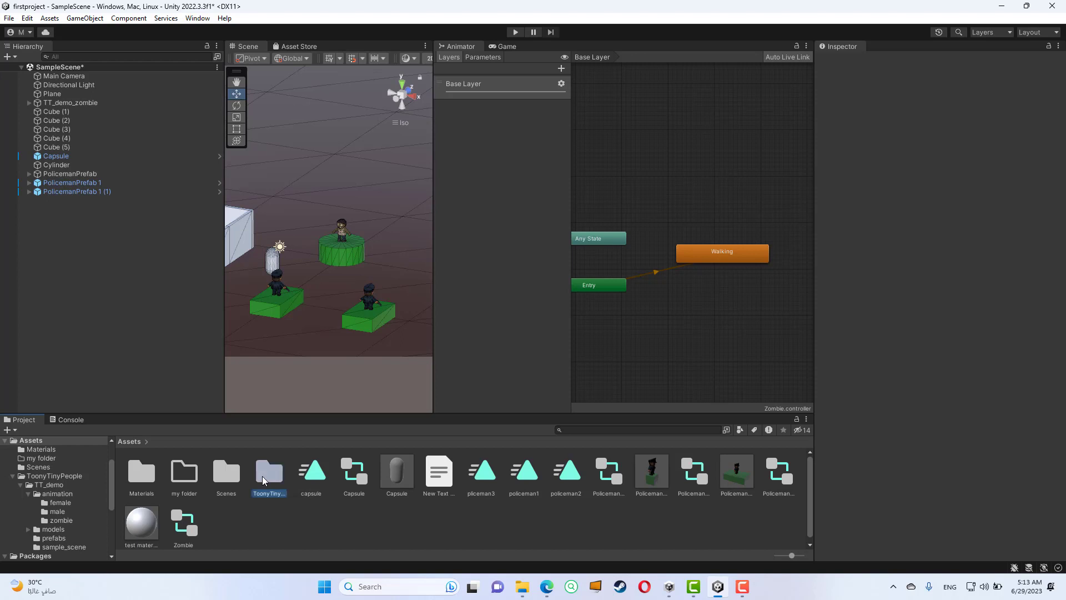
pyautogui.doubleClick(270, 475)
pyautogui.doubleClick(142, 471)
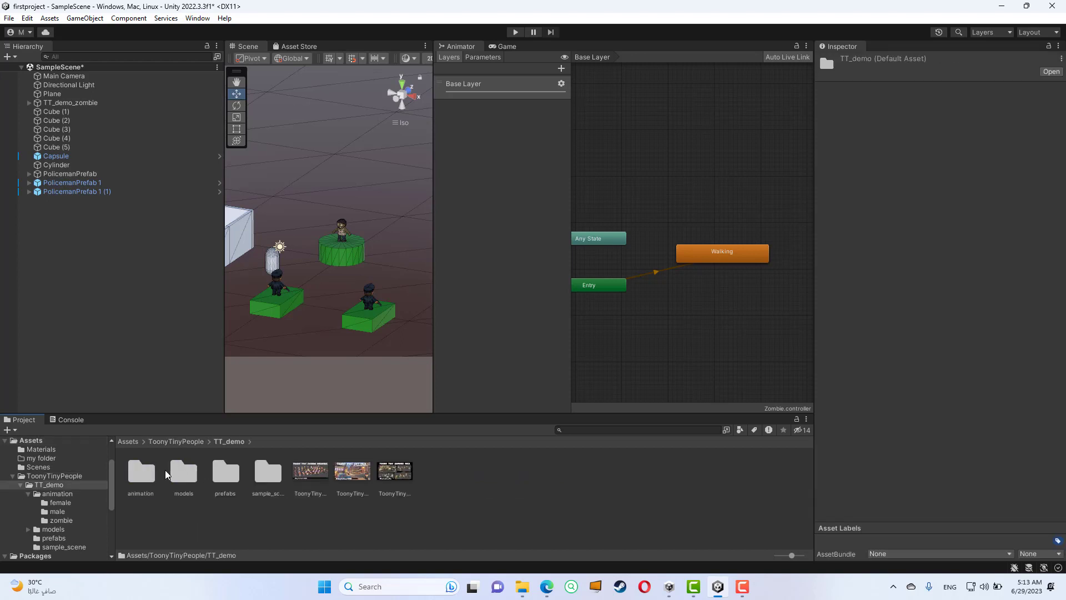
pyautogui.doubleClick(142, 473)
pyautogui.doubleClick(231, 473)
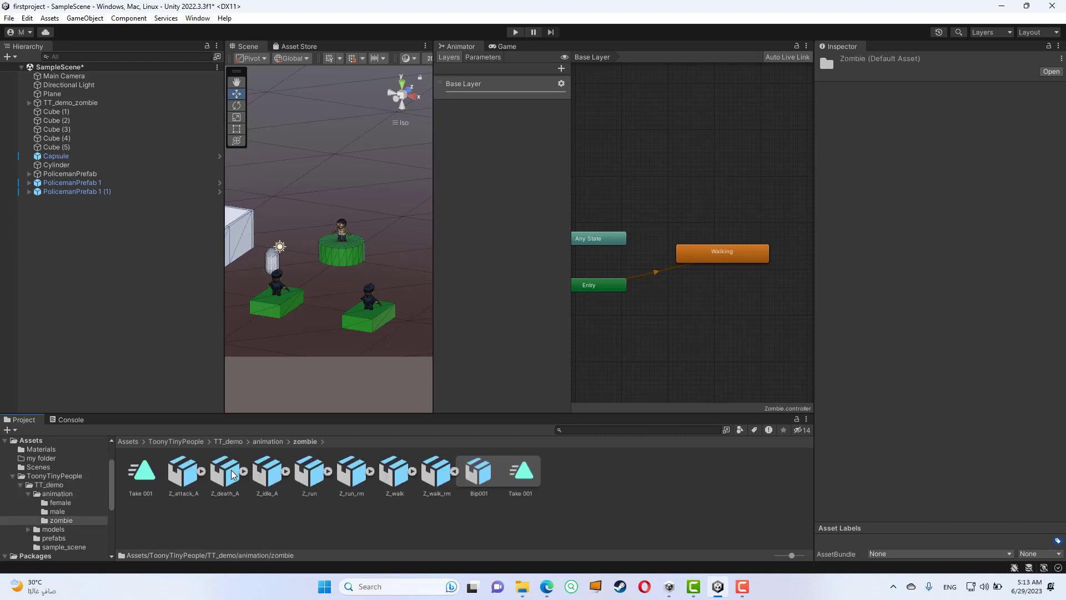
# - Assign the standalone Take 001 animation clip from the zombie folder as the Walking state's motion
pyautogui.click(141, 474)
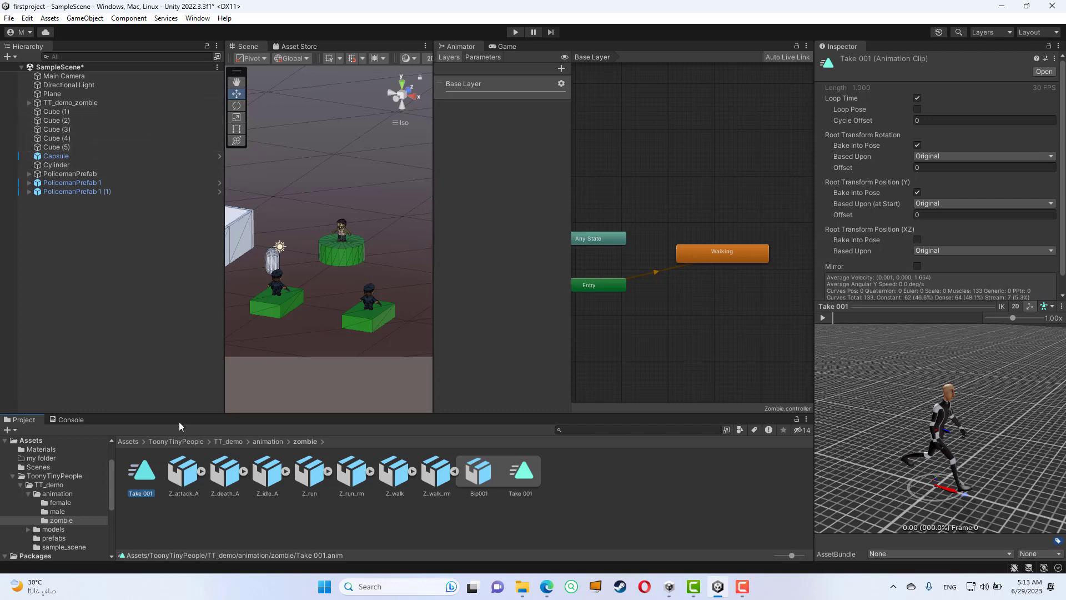
pyautogui.moveTo(139, 480); pyautogui.dragTo(648, 284)
pyautogui.click(747, 258)
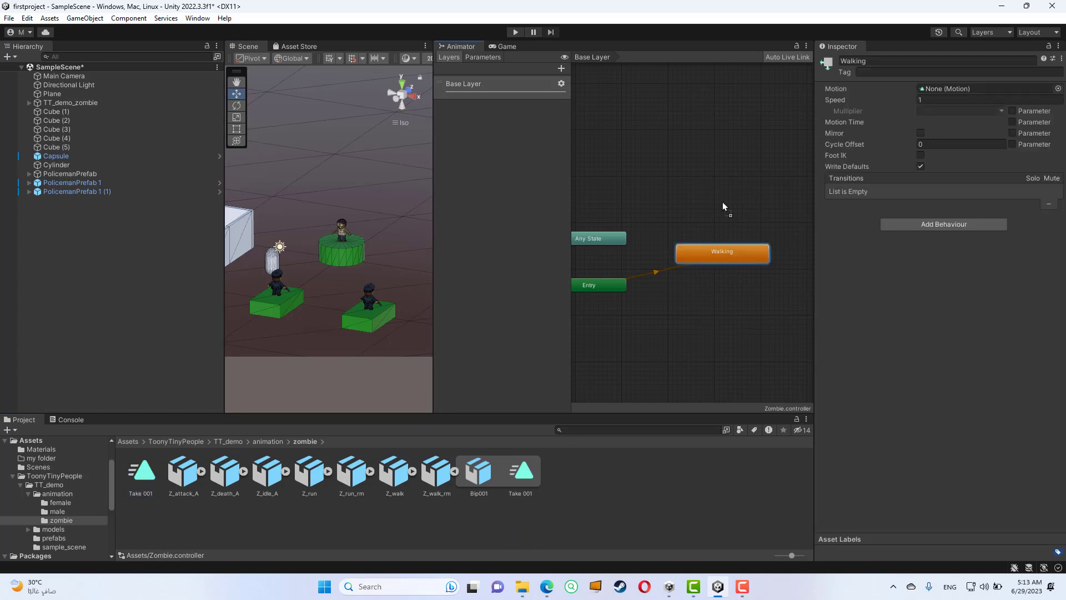
pyautogui.moveTo(950, 88); pyautogui.dragTo(951, 89)
pyautogui.click(749, 167)
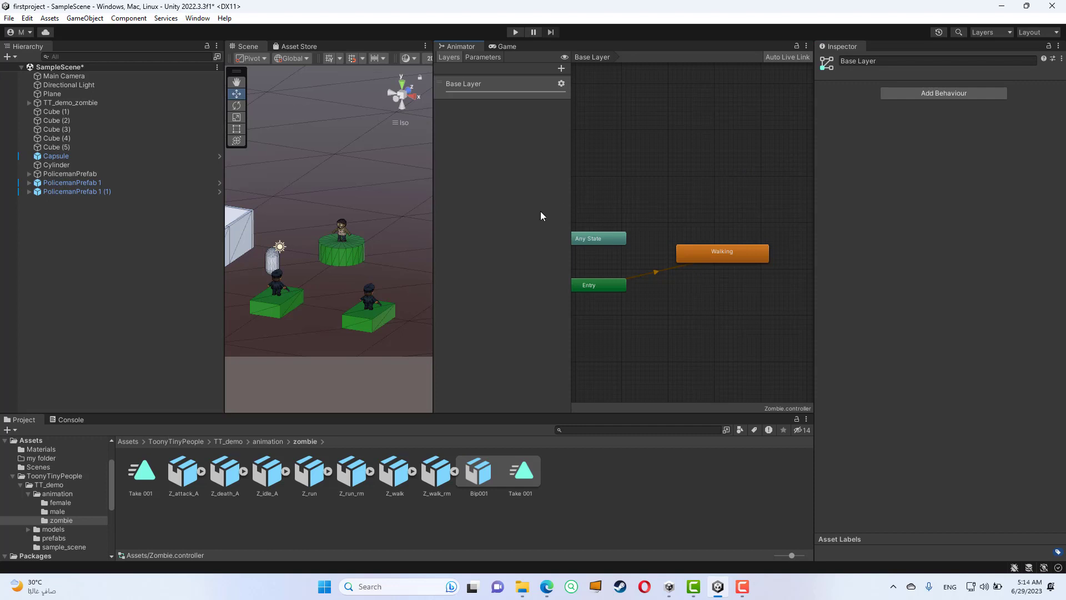
# - Widen the Scene view and run the scene in Play mode to watch the zombie's walk animation
pyautogui.moveTo(432, 229); pyautogui.dragTo(648, 229)
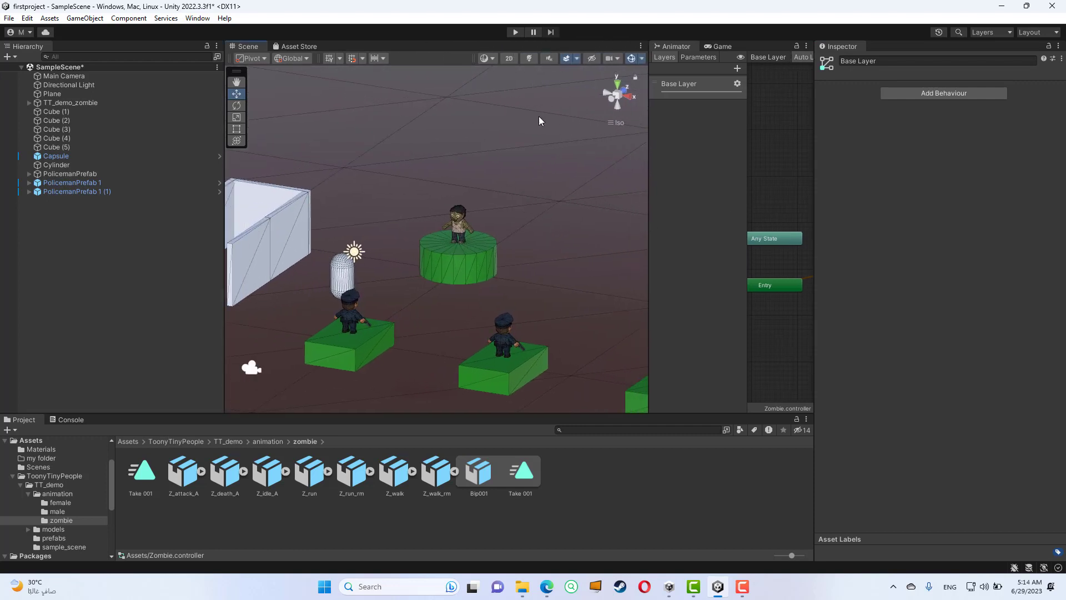
pyautogui.click(516, 33)
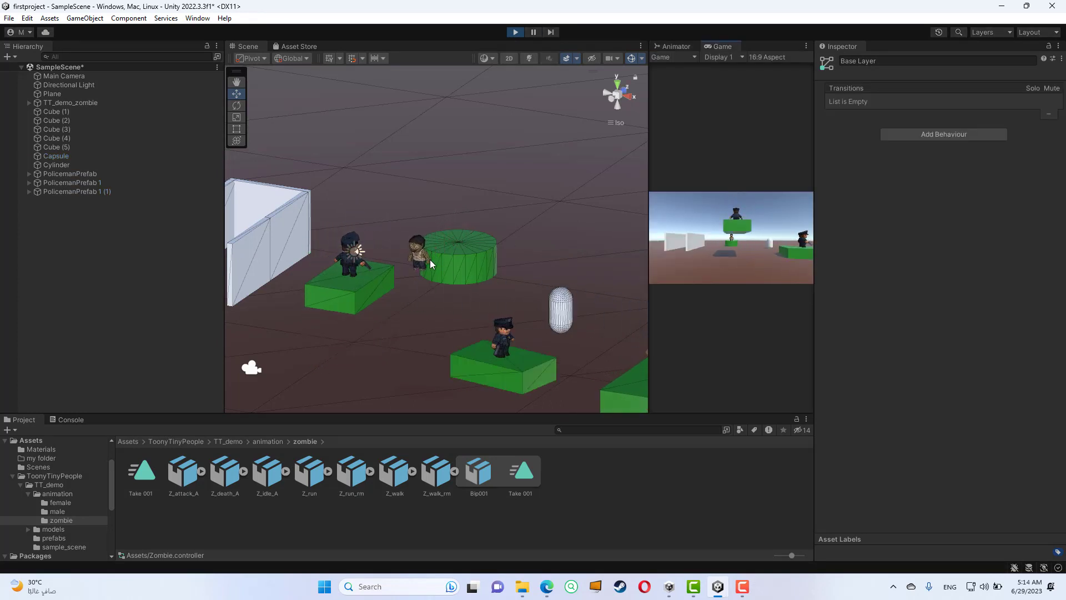
pyautogui.keyDown('alt'); pyautogui.moveTo(478, 292); pyautogui.dragTo(489, 256); pyautogui.keyUp('alt')
pyautogui.scroll(-3, 530, 251)
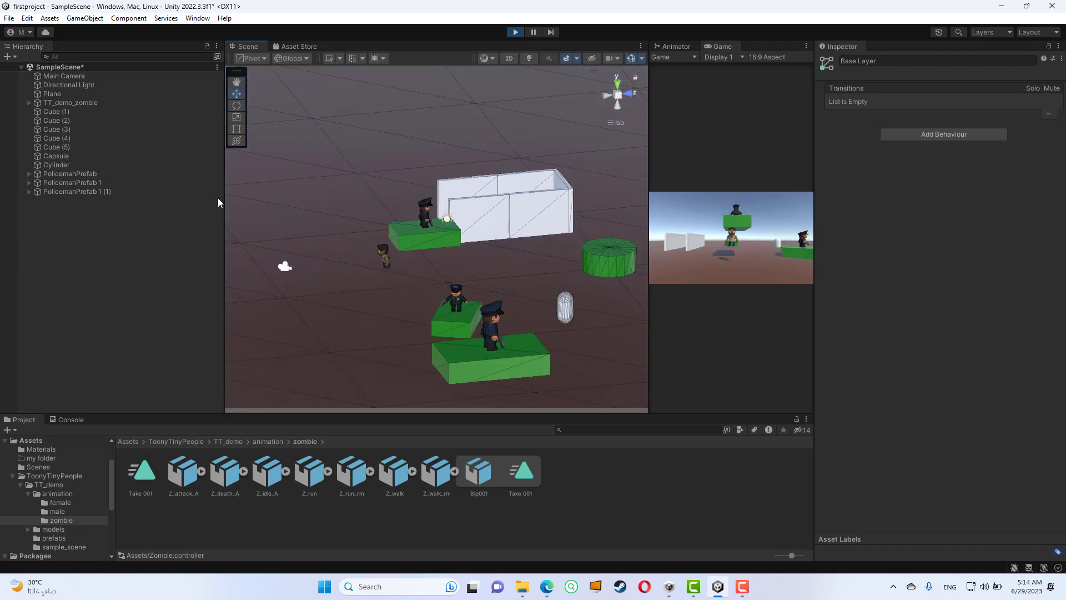
# - Try disabling Apply Root Motion on TT_demo_zombie's Animator during play, examine the zombie's movement in the Scene view, and stop playing
pyautogui.click(81, 103)
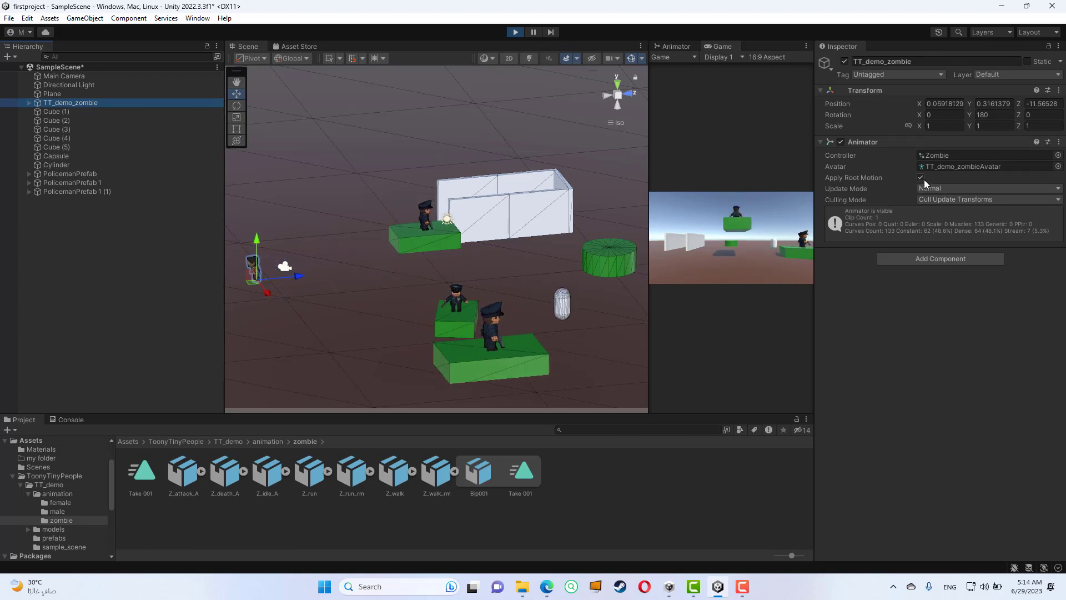
pyautogui.scroll(-4, 502, 235)
pyautogui.moveTo(412, 247); pyautogui.dragTo(486, 239, button='middle')
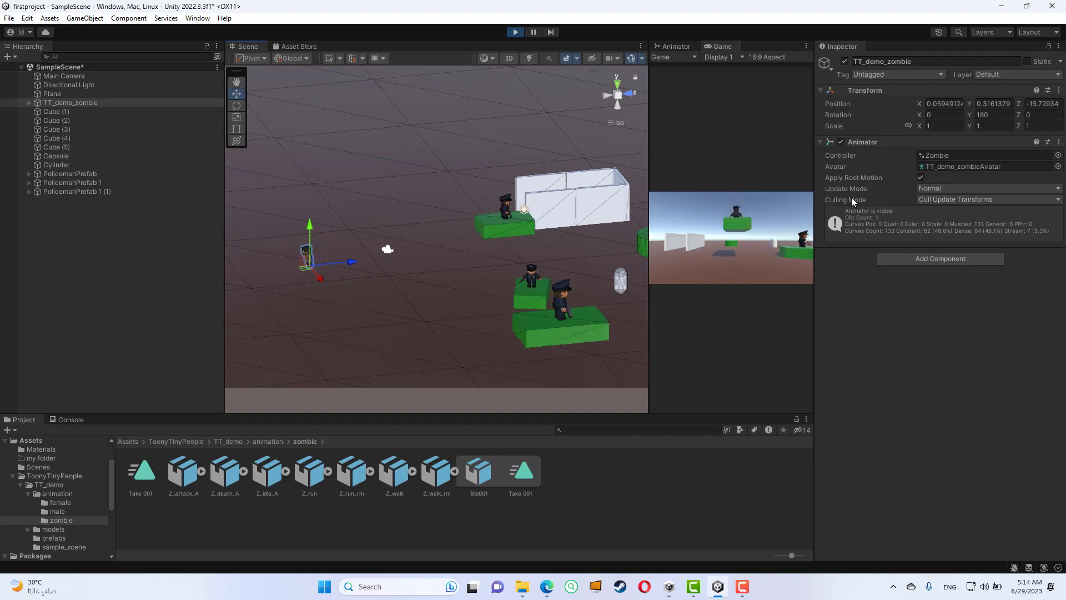
pyautogui.click(921, 178)
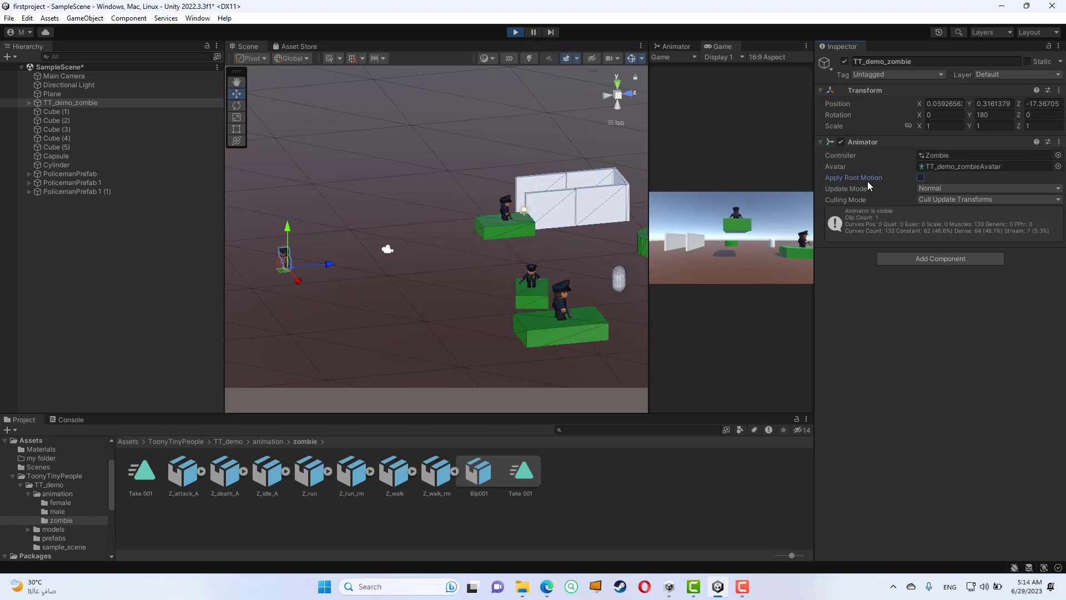
pyautogui.moveTo(258, 281); pyautogui.dragTo(382, 254, button='middle')
pyautogui.press('f')
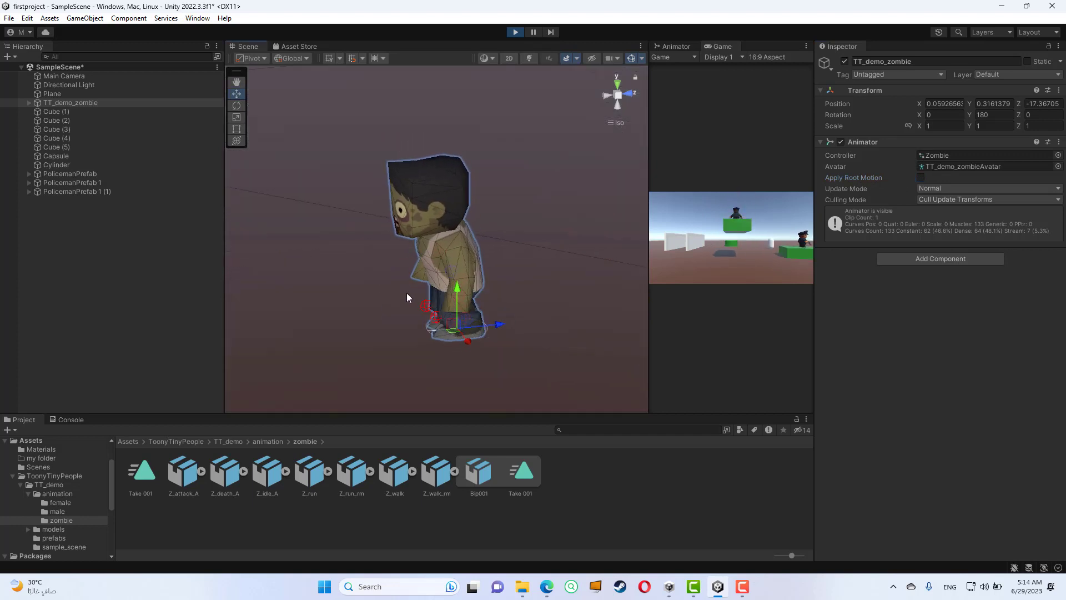
pyautogui.scroll(-5, 408, 292)
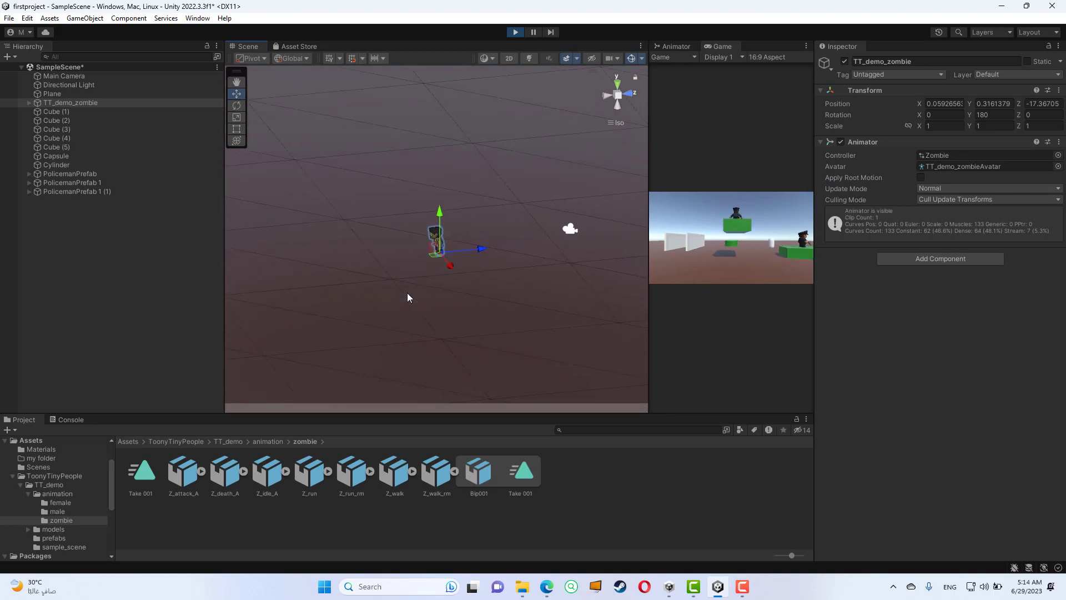
pyautogui.moveTo(414, 311); pyautogui.dragTo(360, 291, button='right')
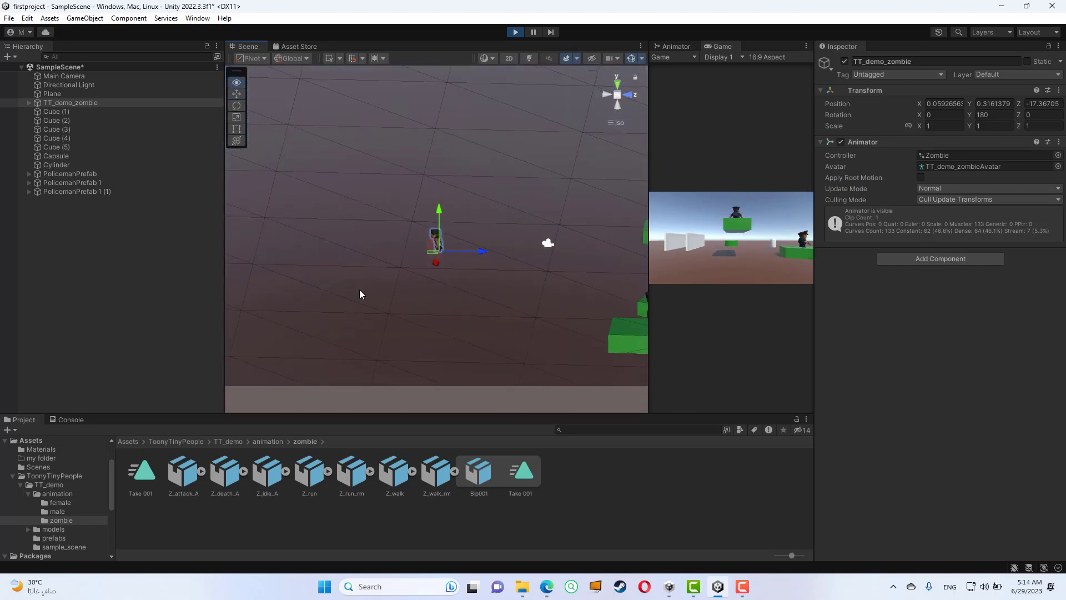
pyautogui.click(516, 32)
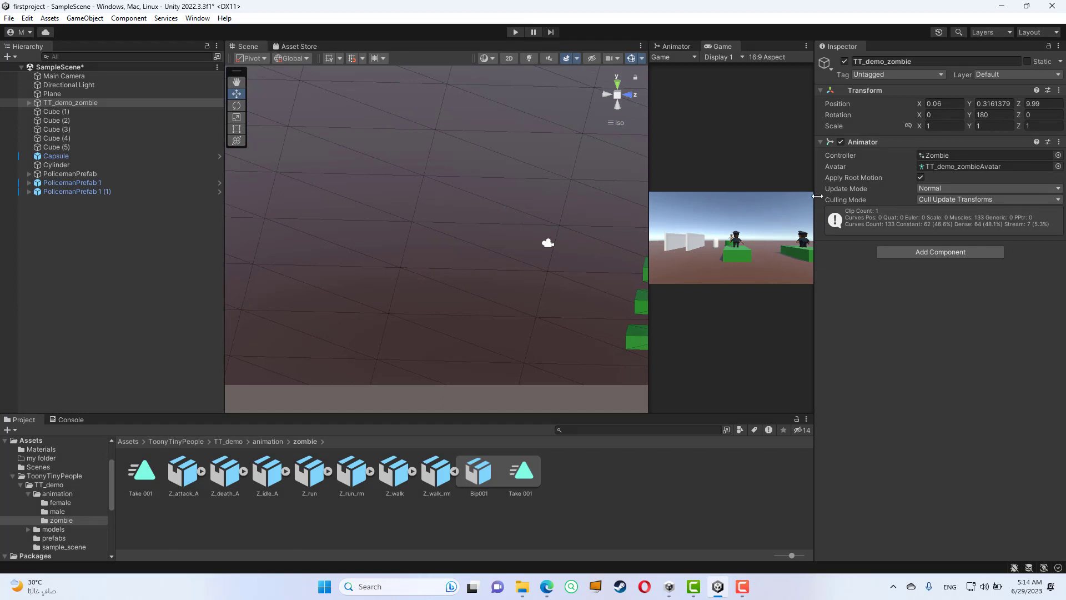
# - Disable Apply Root Motion on TT_demo_zombie's Animator outside Play mode
pyautogui.click(921, 178)
pyautogui.scroll(-8, 537, 241)
pyautogui.moveTo(627, 238); pyautogui.dragTo(478, 246, button='middle')
# - Play the scene, examine the zombie's walk on the cylinder from several angles, and stop Play mode
pyautogui.click(516, 31)
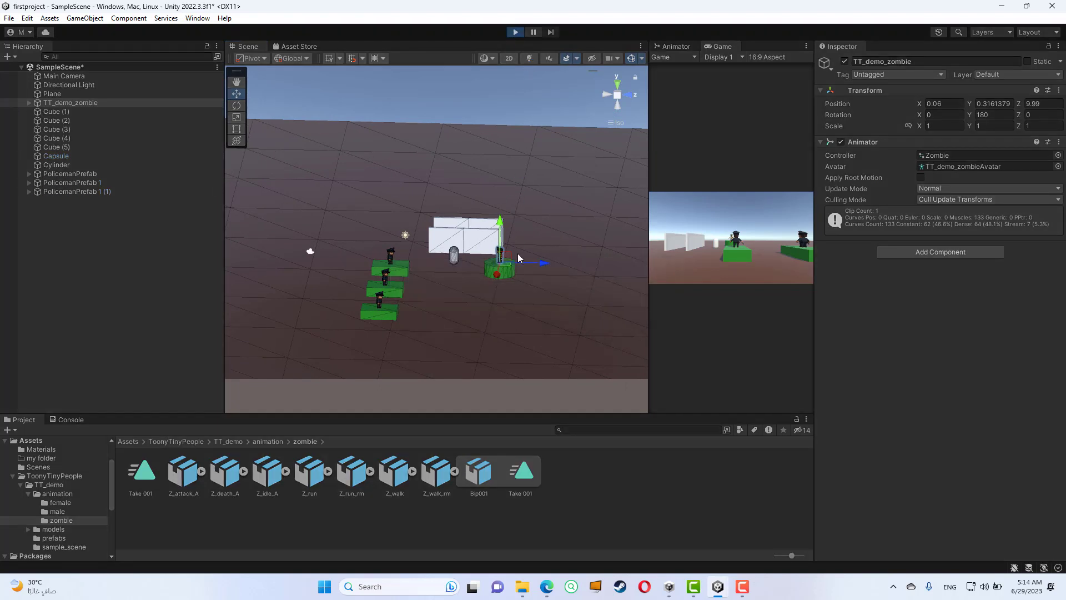
pyautogui.press('f')
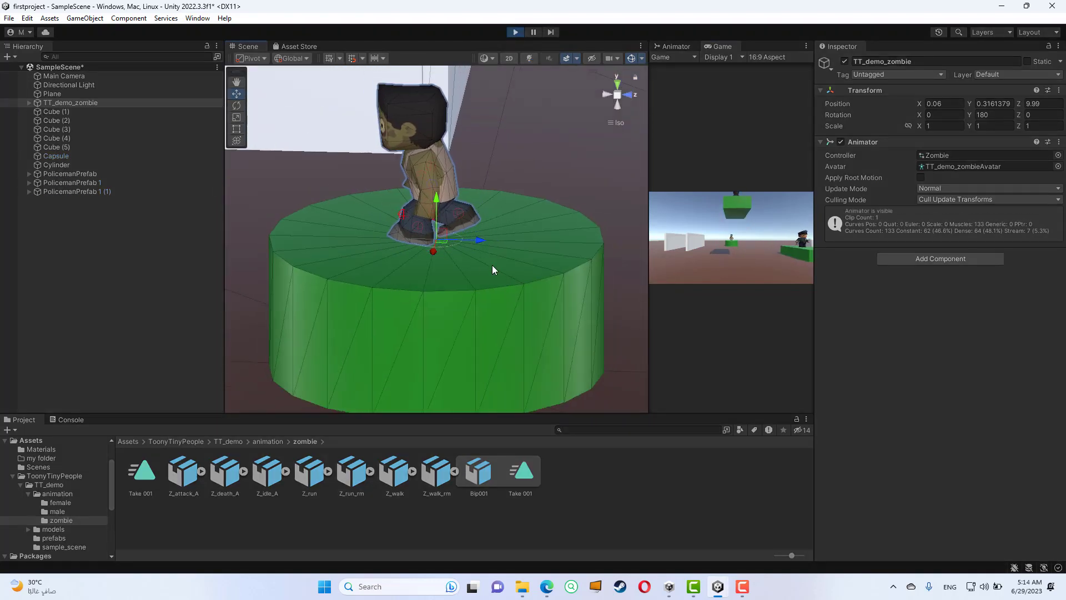
pyautogui.keyDown('alt'); pyautogui.moveTo(492, 270); pyautogui.dragTo(622, 253); pyautogui.keyUp('alt')
pyautogui.scroll(-6, 481, 252)
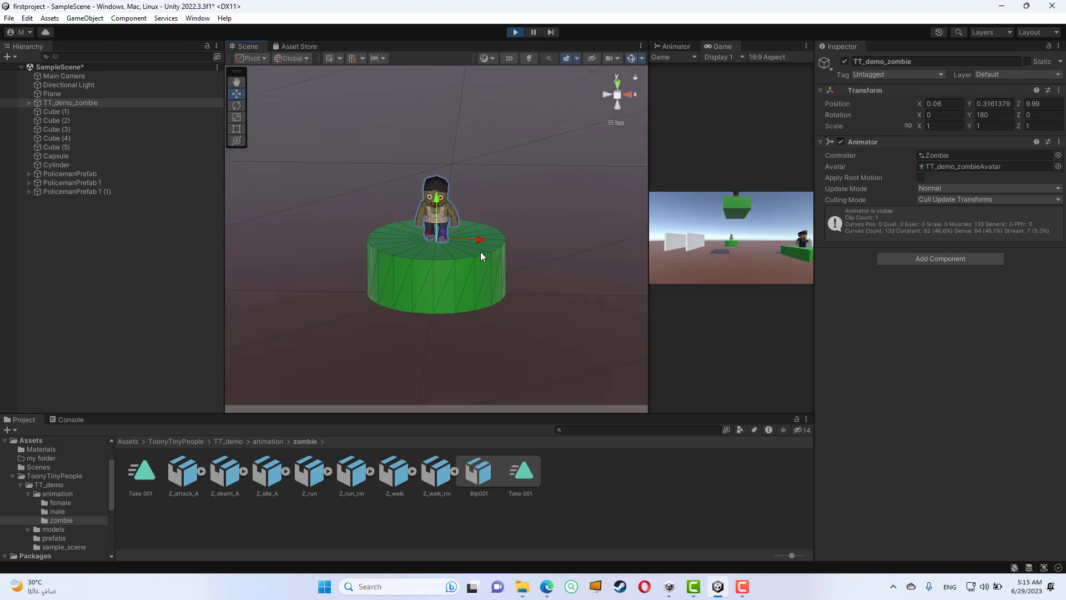
pyautogui.moveTo(648, 240); pyautogui.dragTo(608, 236)
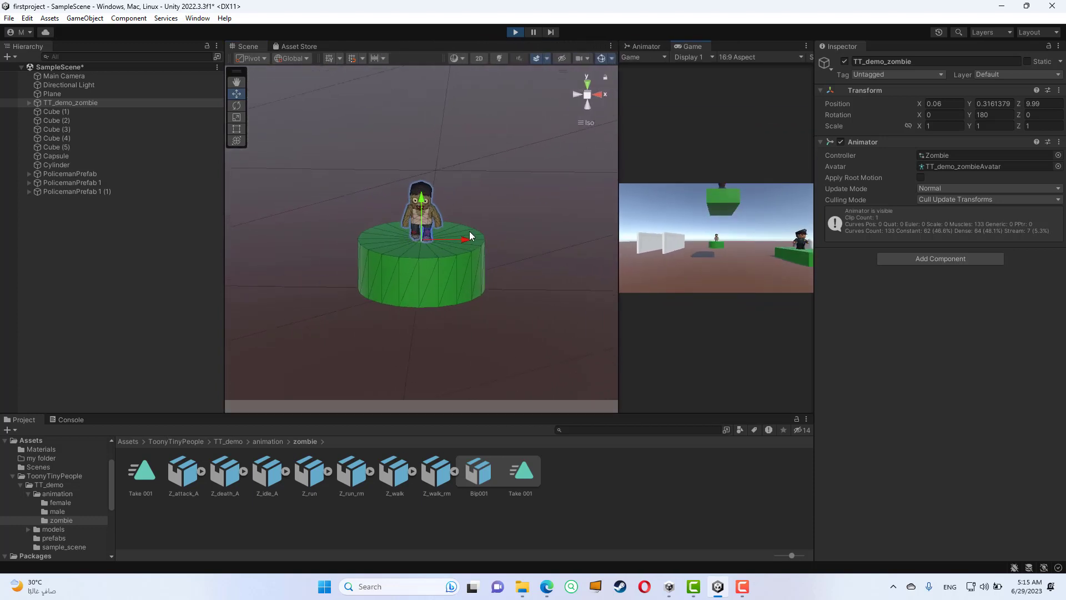
pyautogui.scroll(-3, 469, 231)
pyautogui.keyDown('alt'); pyautogui.moveTo(482, 285); pyautogui.dragTo(519, 274); pyautogui.keyUp('alt')
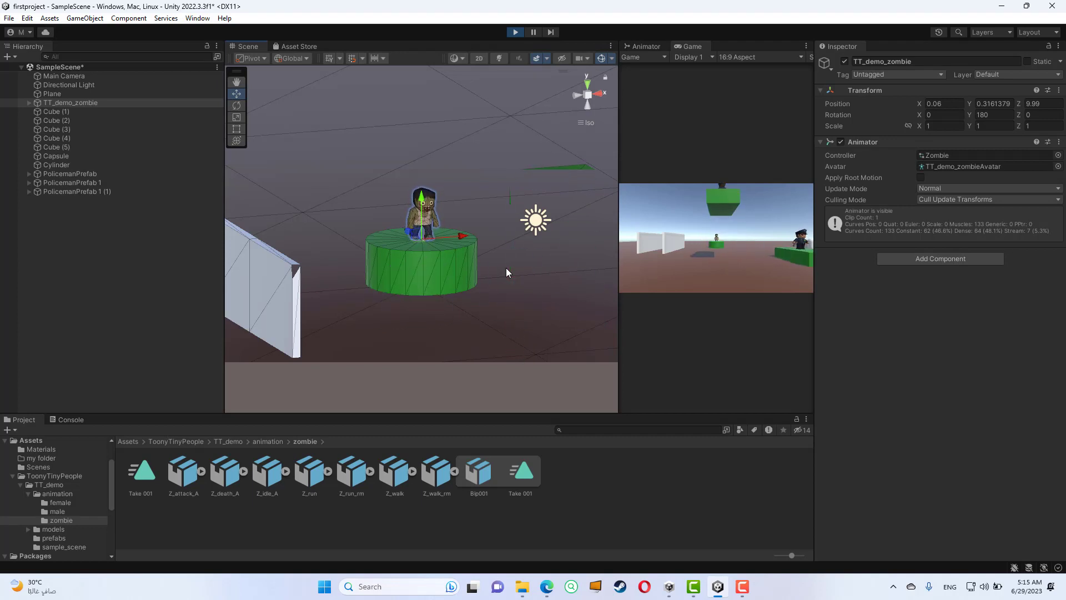
pyautogui.hotkey('ctrl', 'p')
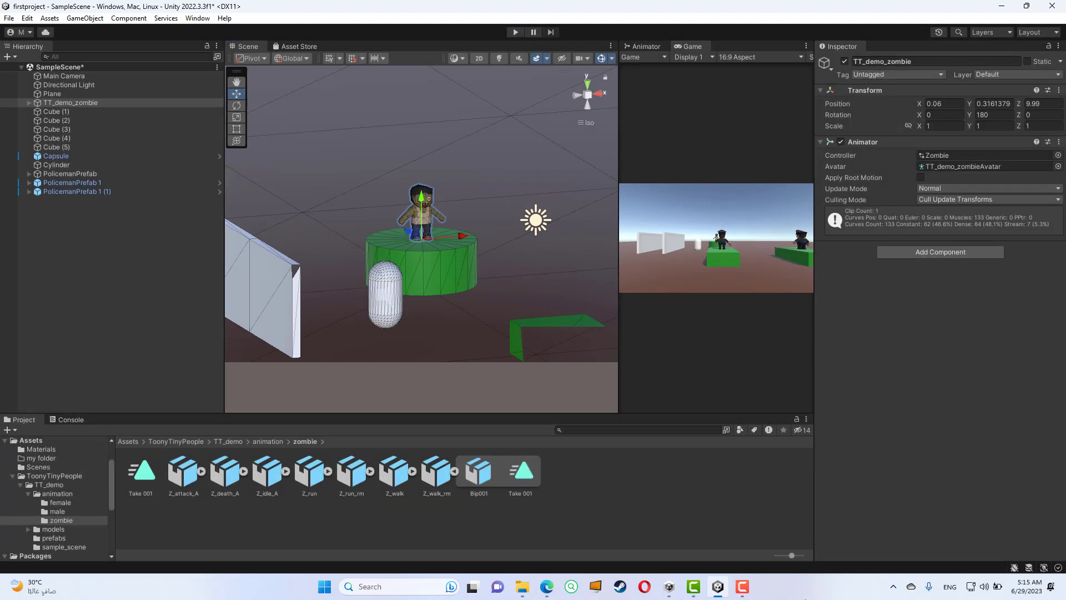